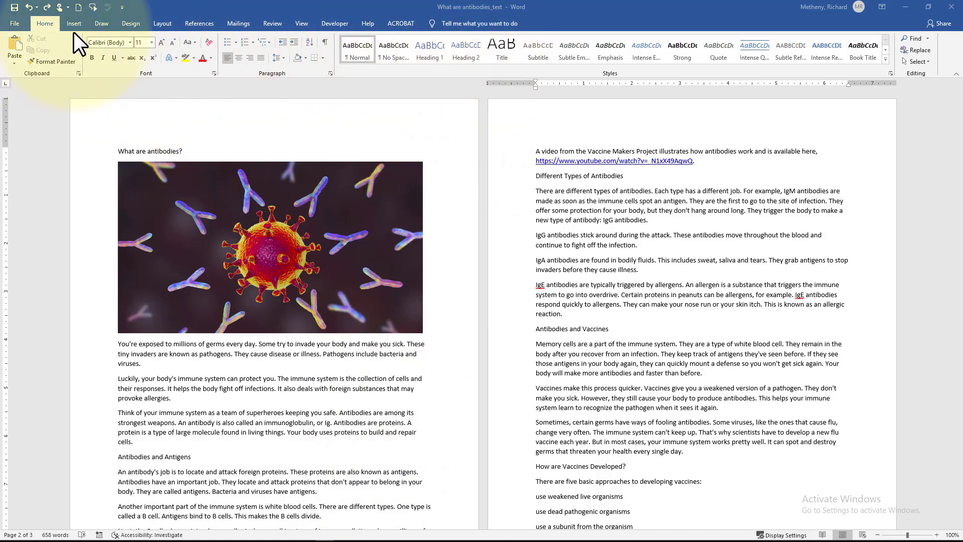
- Modify the Heading 1 style to use the Calibri (Body) font at 22 pt in bold
triple_click(163, 149)
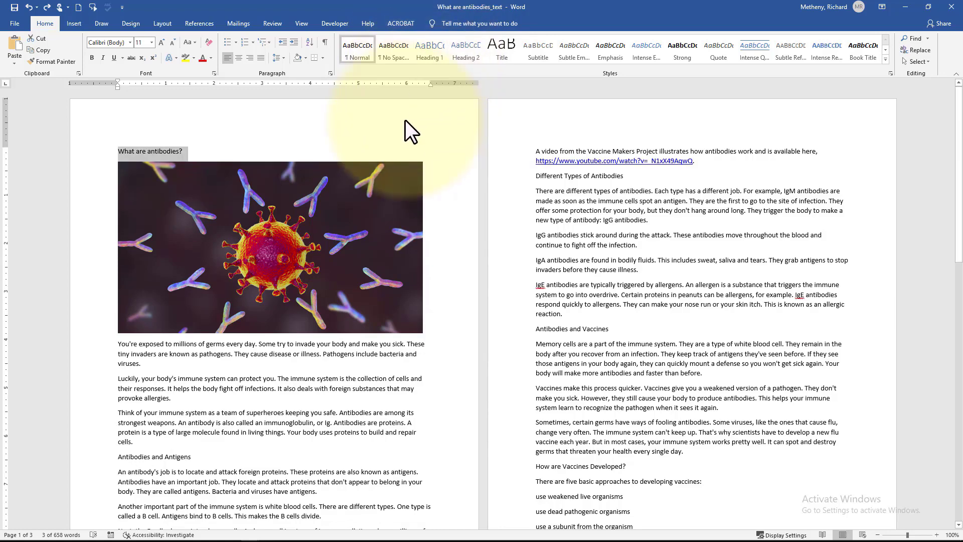
right_click(429, 44)
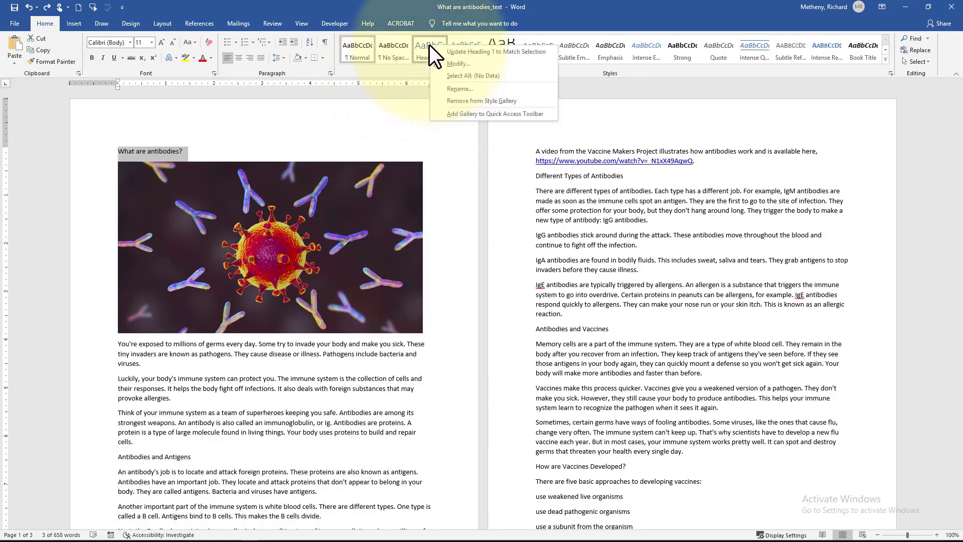
click(454, 64)
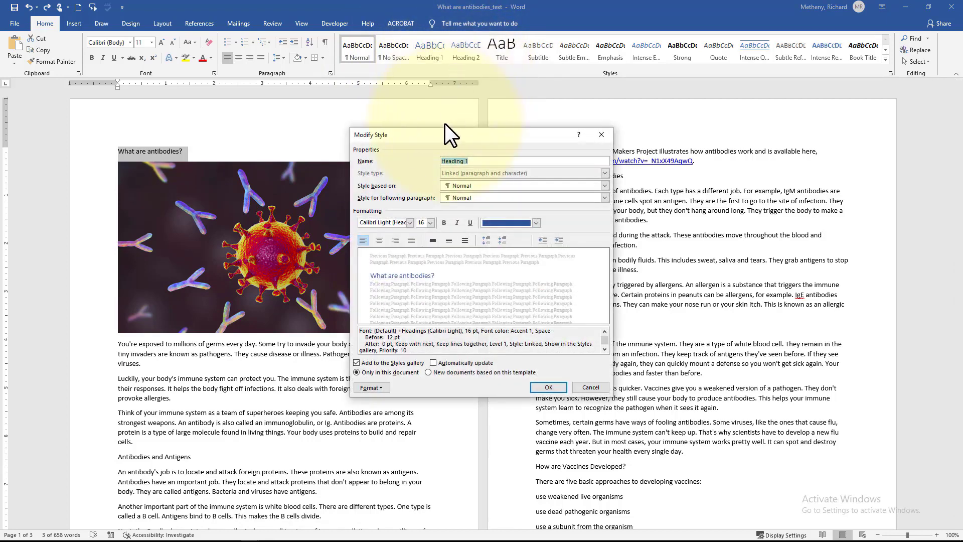
click(409, 222)
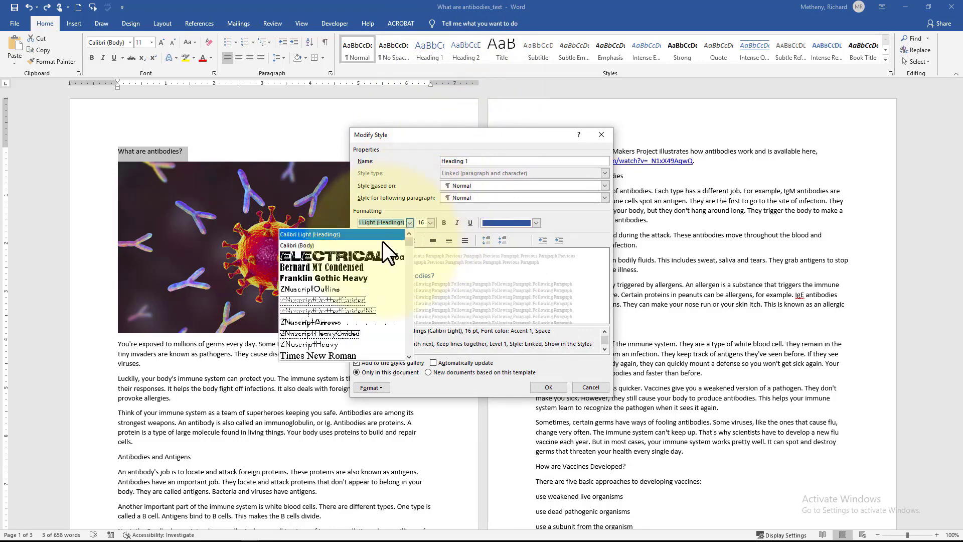
click(342, 245)
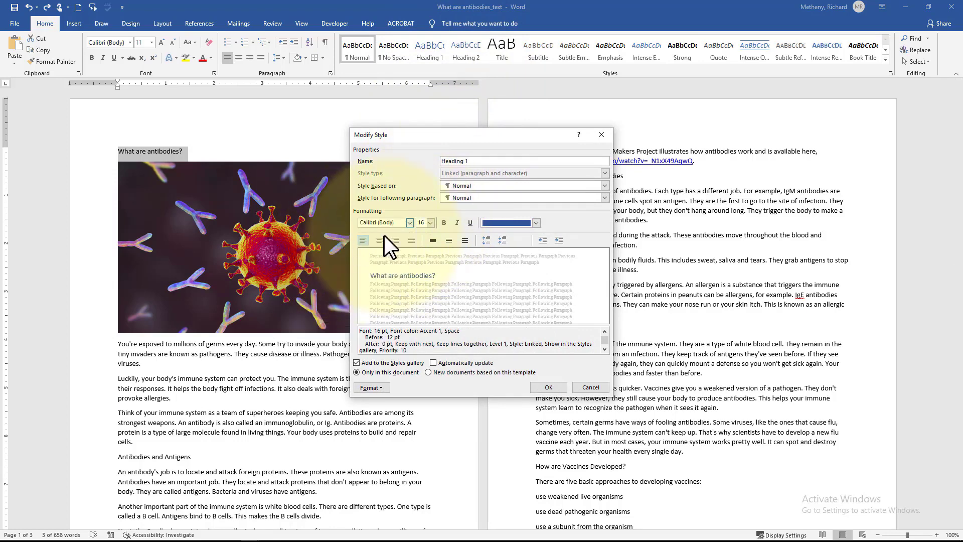
click(430, 223)
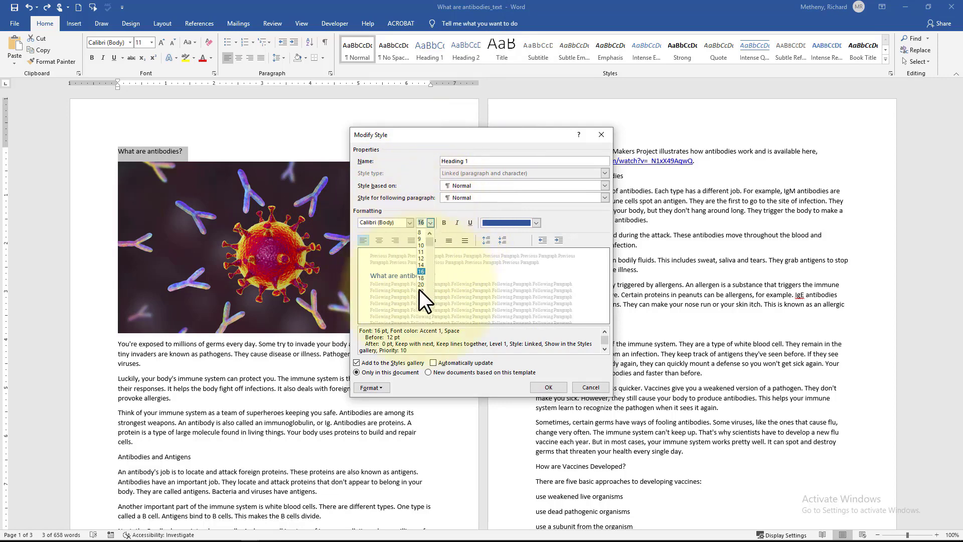
click(421, 291)
click(444, 222)
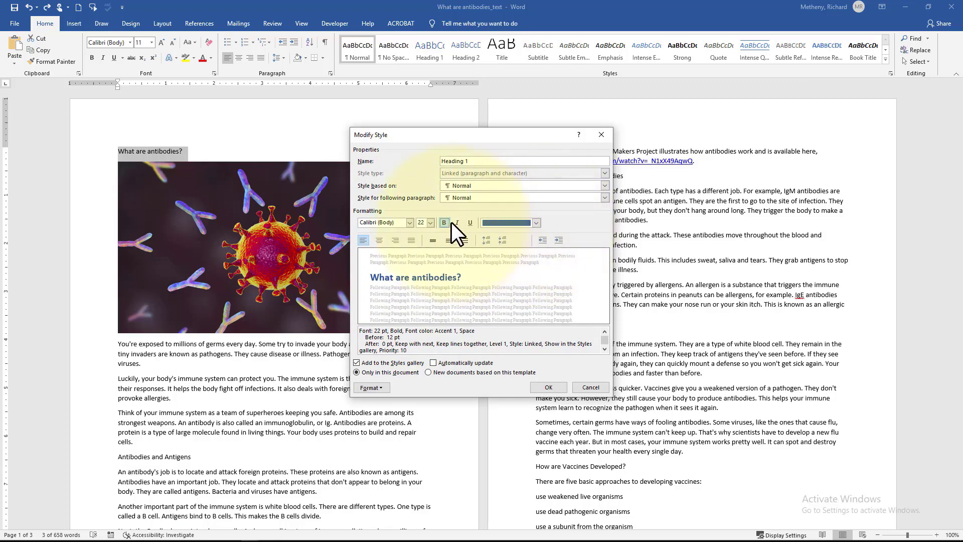
- Give Heading 1 an Automatic font color and centered alignment, and apply the style to the title "What are antibodies?"
click(531, 222)
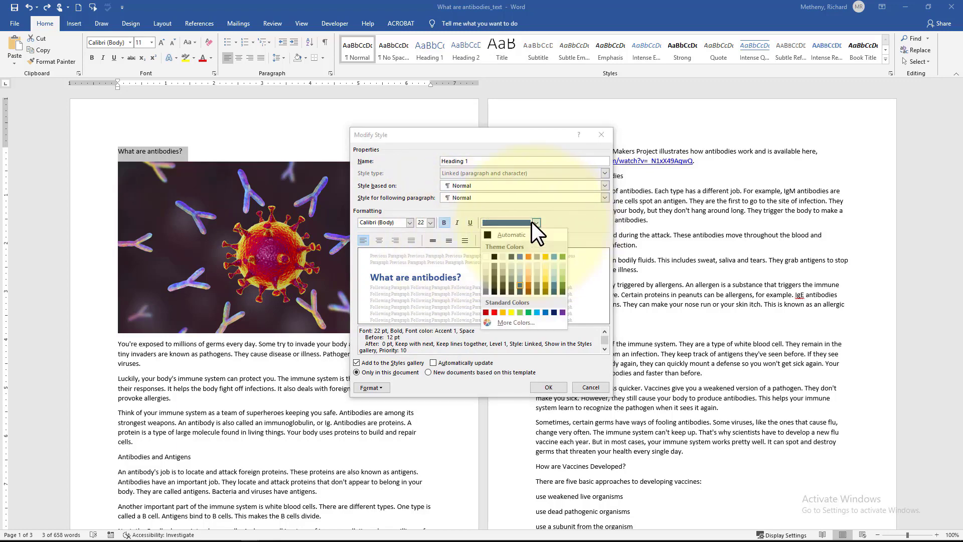
click(504, 236)
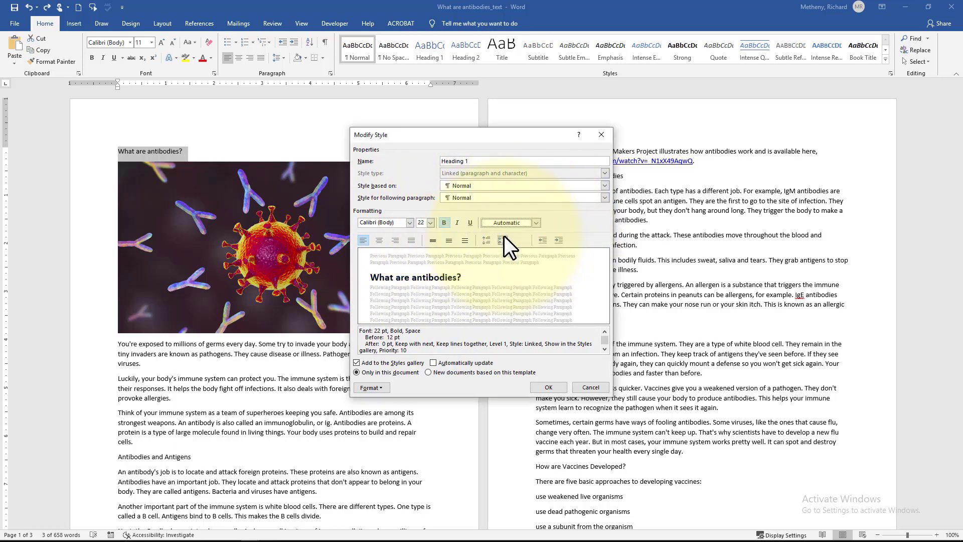
click(378, 240)
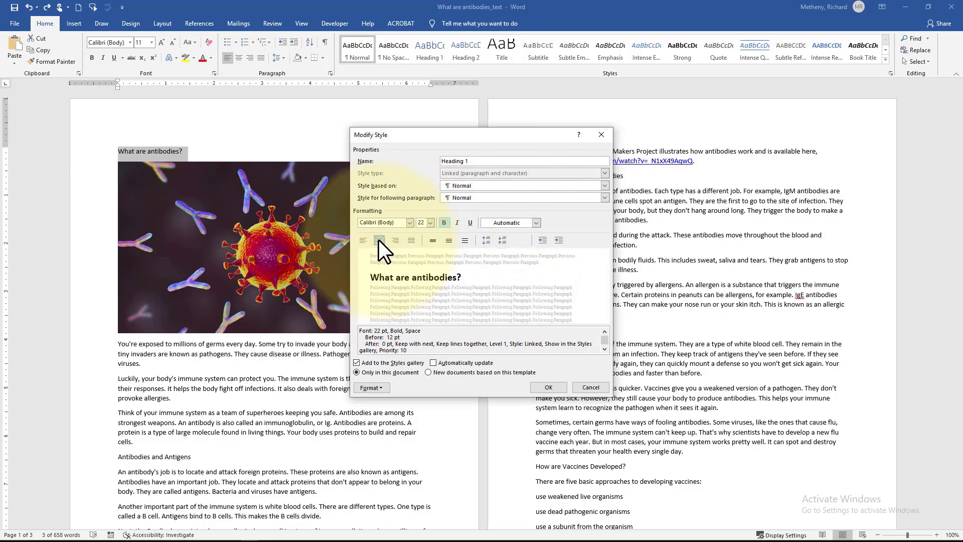
click(546, 385)
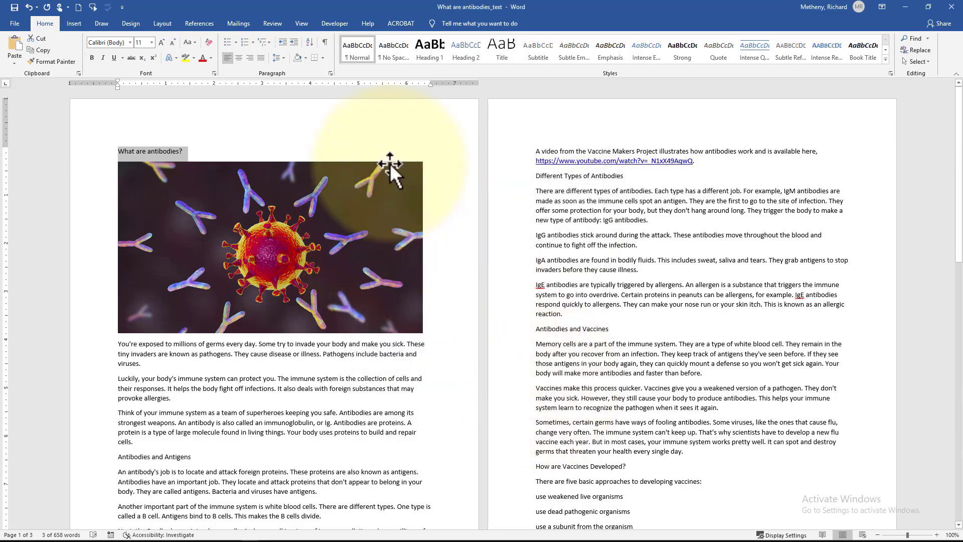
click(425, 49)
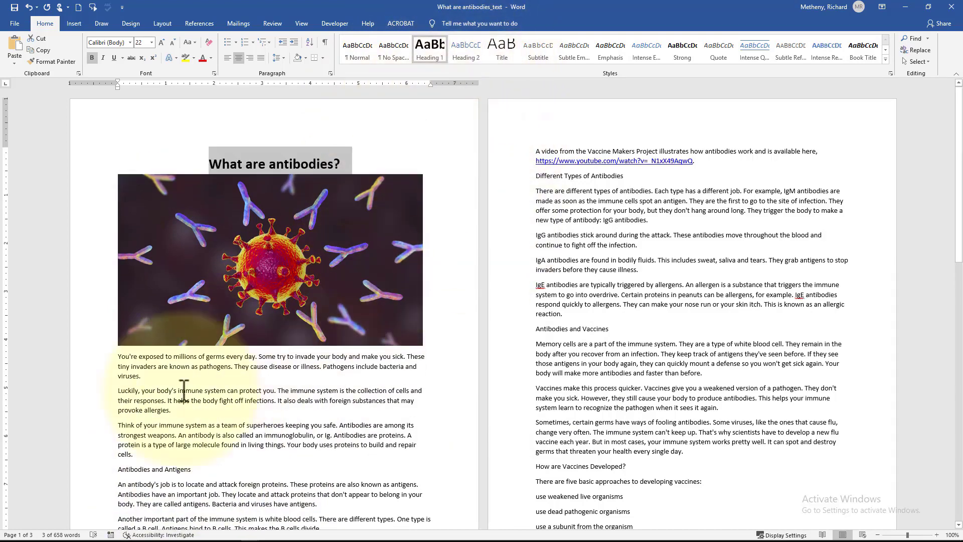
- Format the subheading "Antibodies and Antigens" as 16 pt bold and update the Heading 2 style to match it
triple_click(131, 469)
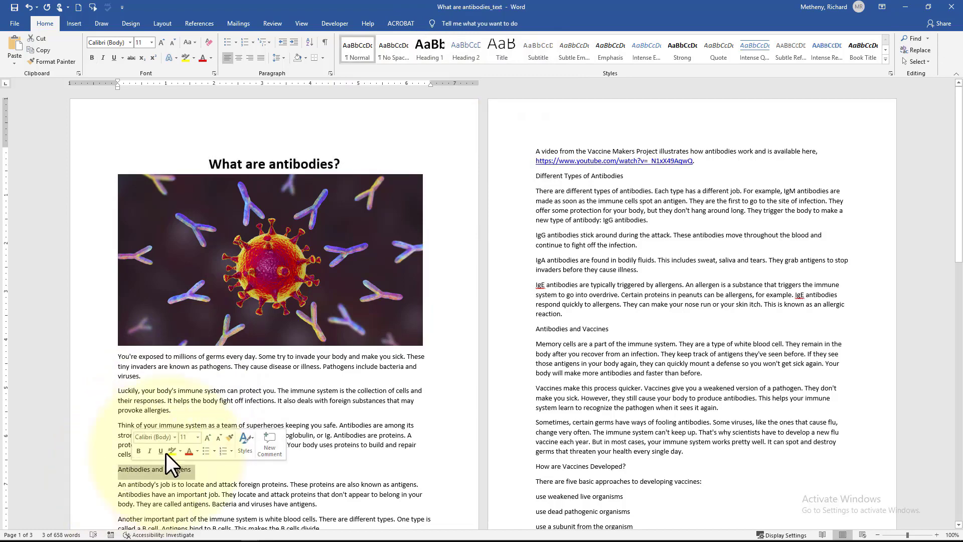
click(460, 50)
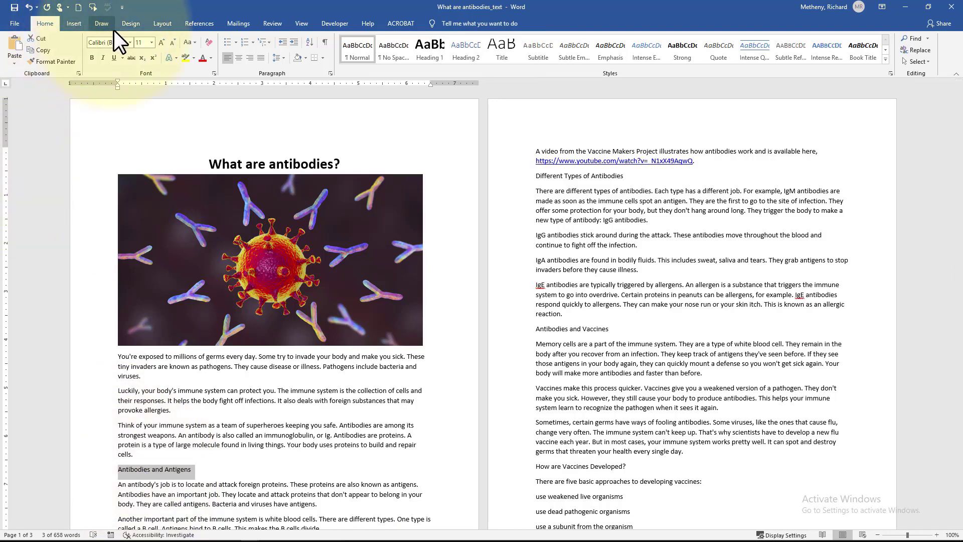
click(150, 42)
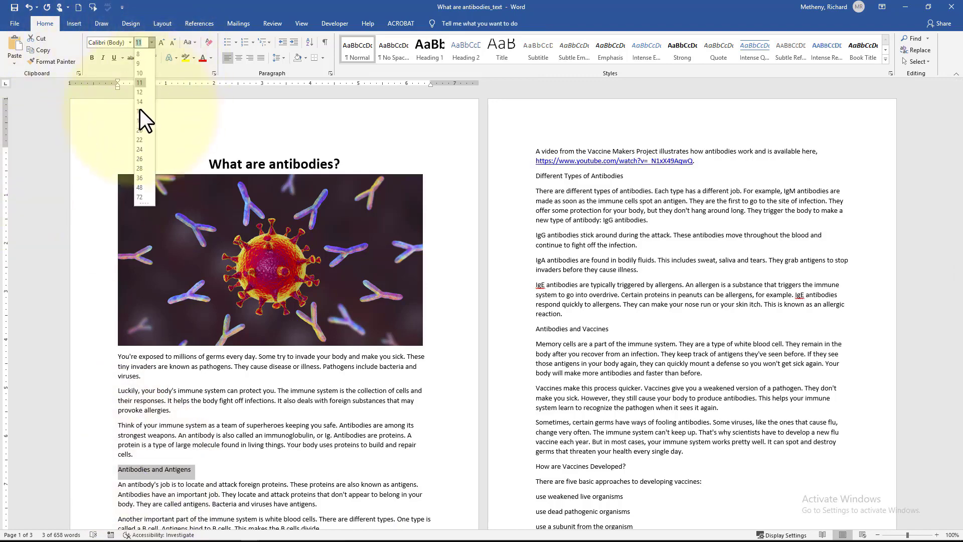
click(138, 110)
click(92, 58)
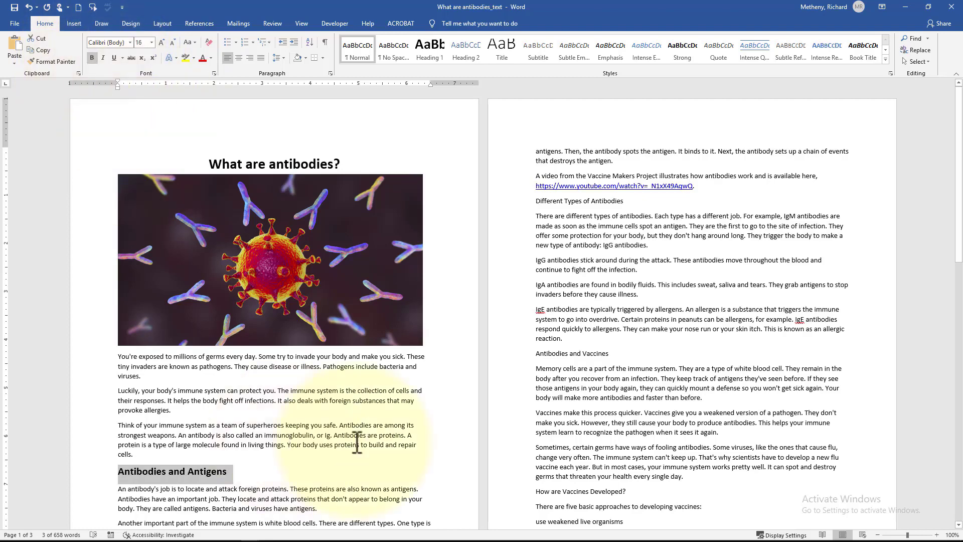
right_click(468, 47)
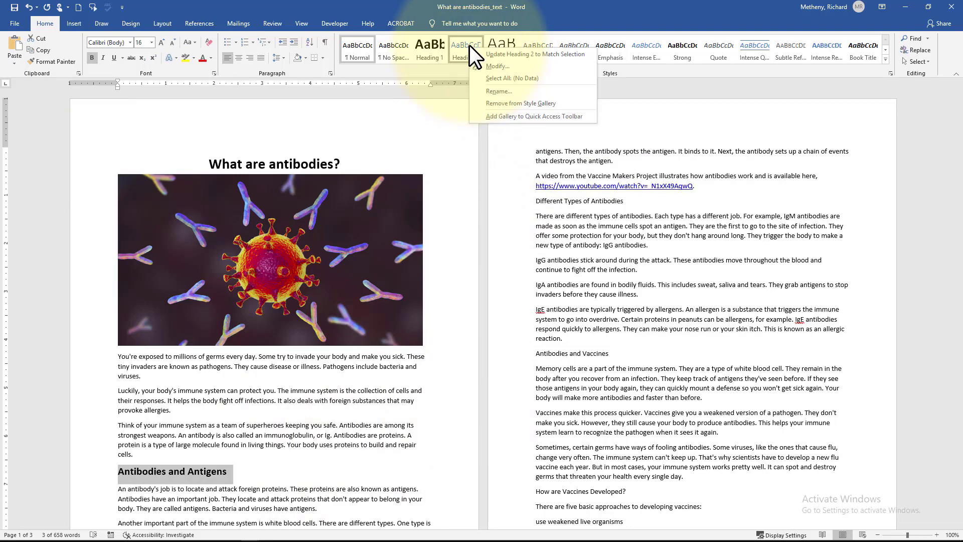
click(492, 56)
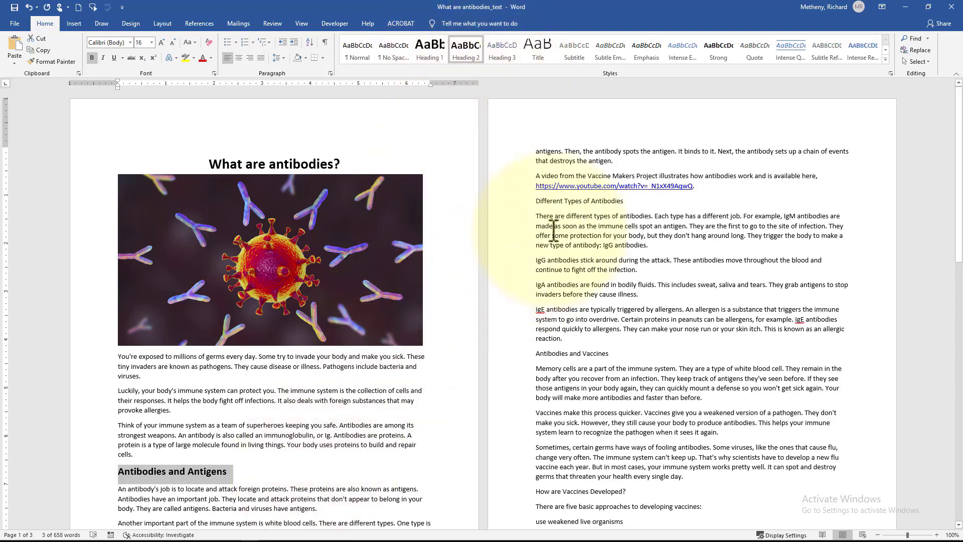
- Apply Heading 2 to the subheadings "Different Types of Antibodies", "Antibodies and Vaccines" and "How are Vaccines Developed?"
drag(535, 201, 624, 202)
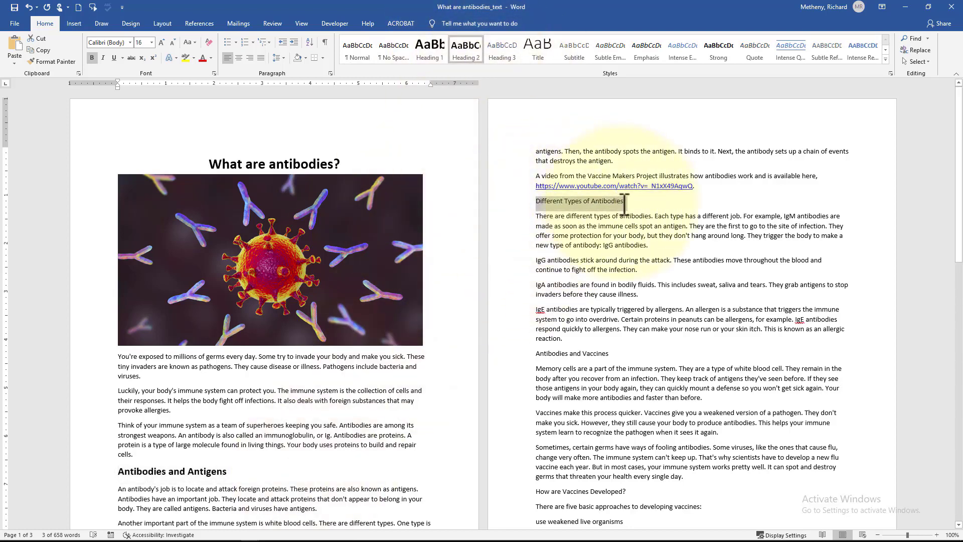
click(461, 49)
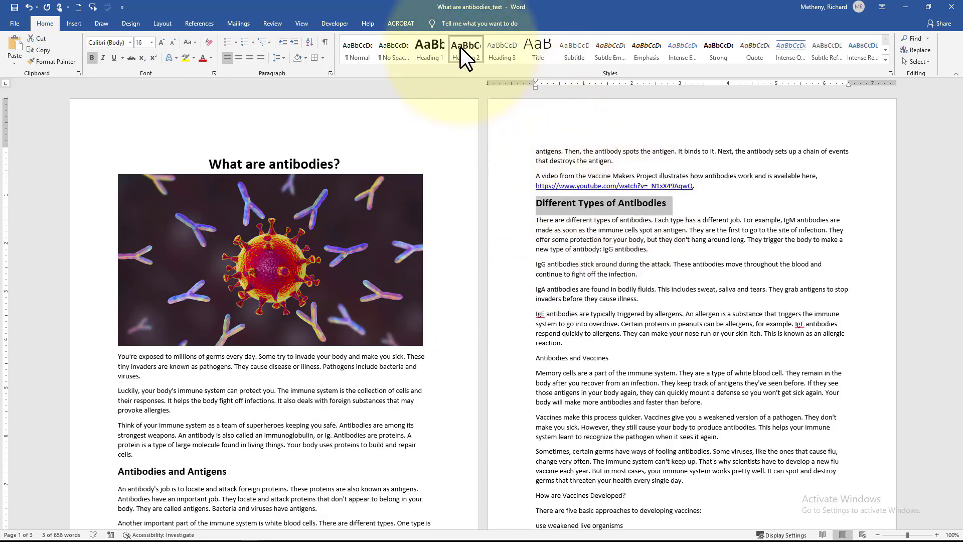
drag(609, 358, 509, 356)
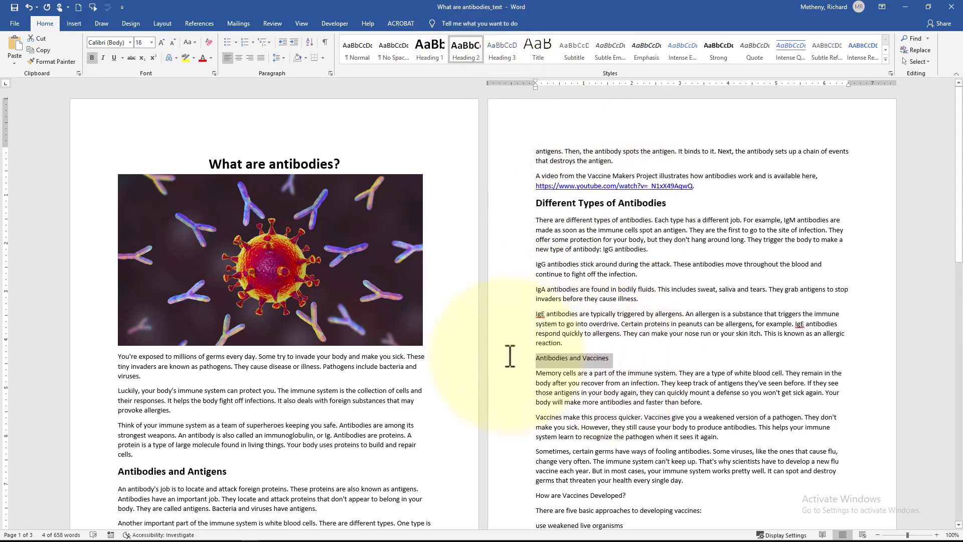
click(457, 54)
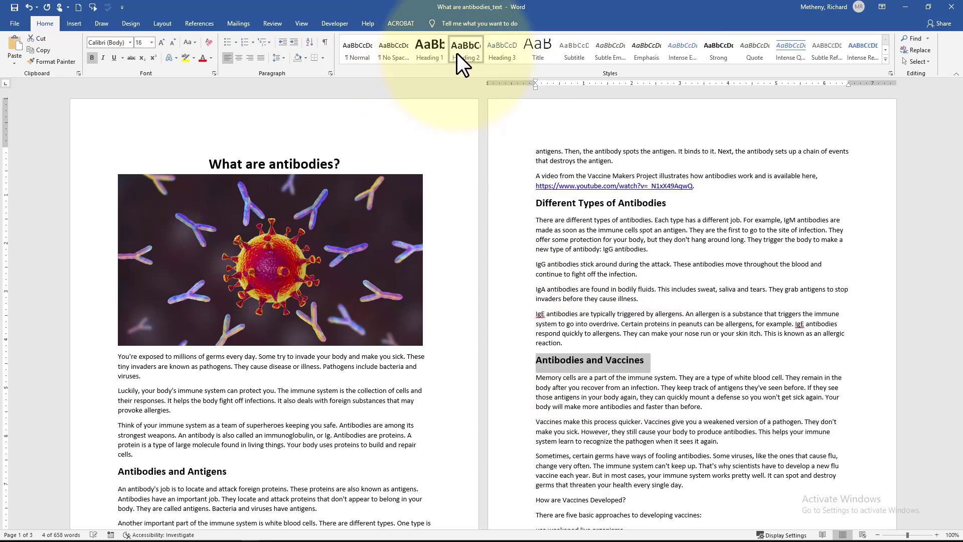
scroll(736, 353, down, 3)
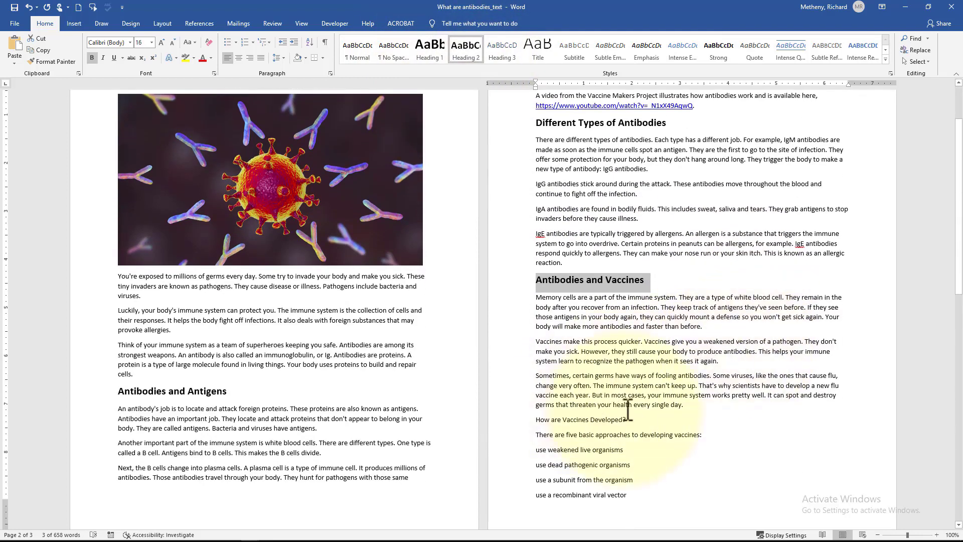
drag(633, 419, 543, 423)
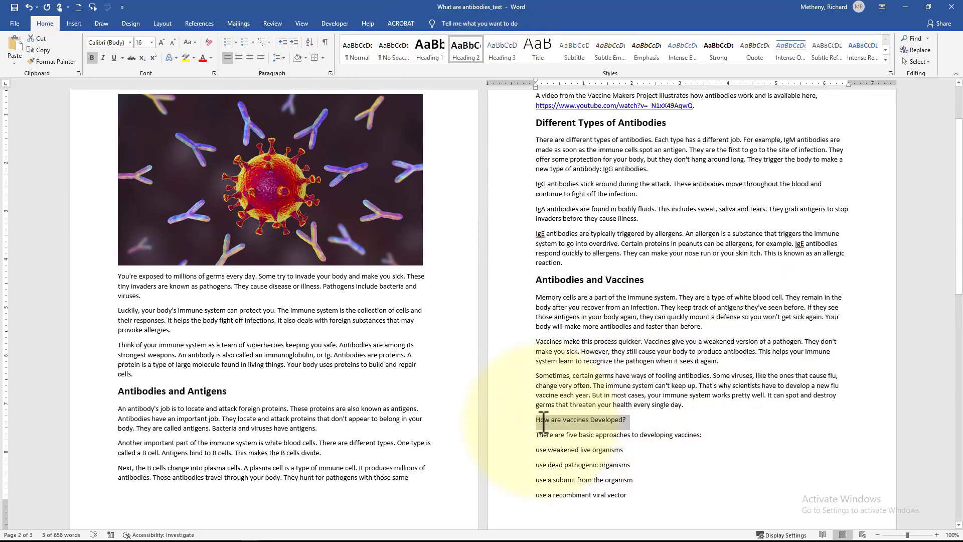
click(459, 42)
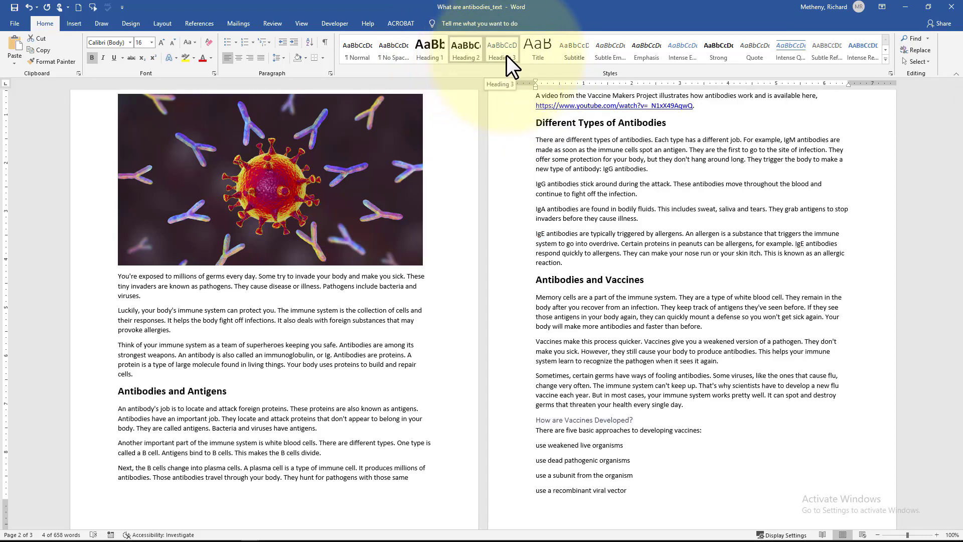
click(546, 189)
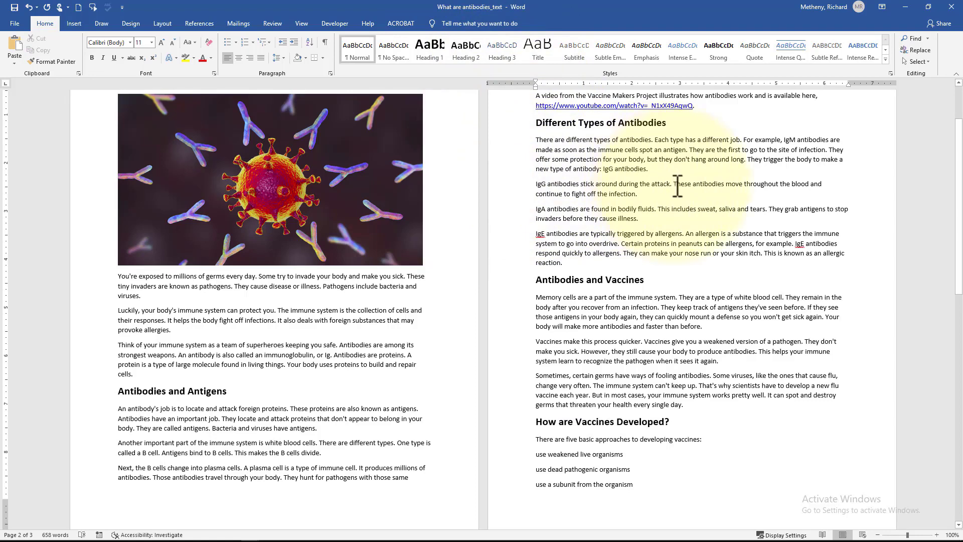
- Bold "IgG antibodies stick around during the attack. These" and update the Heading 3 style to match that text
drag(673, 185, 532, 187)
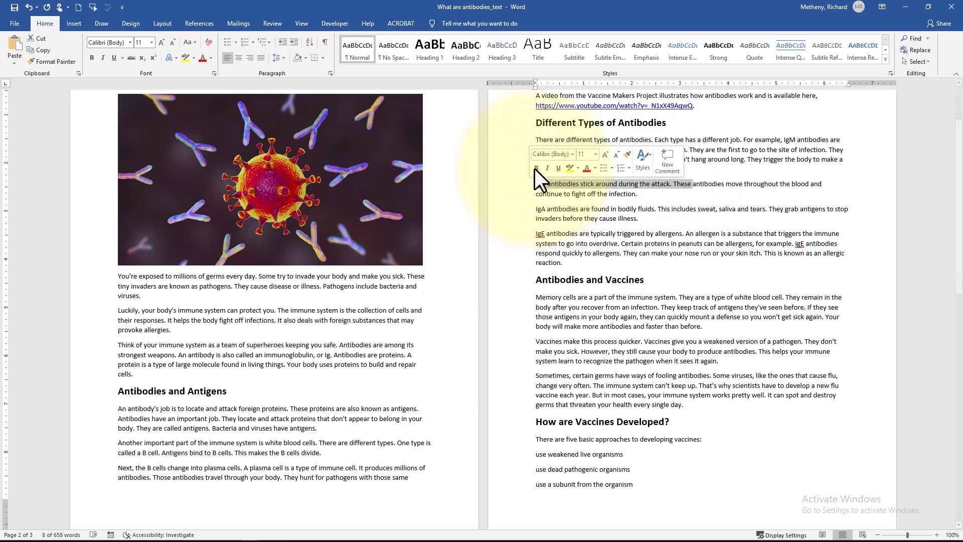
click(533, 165)
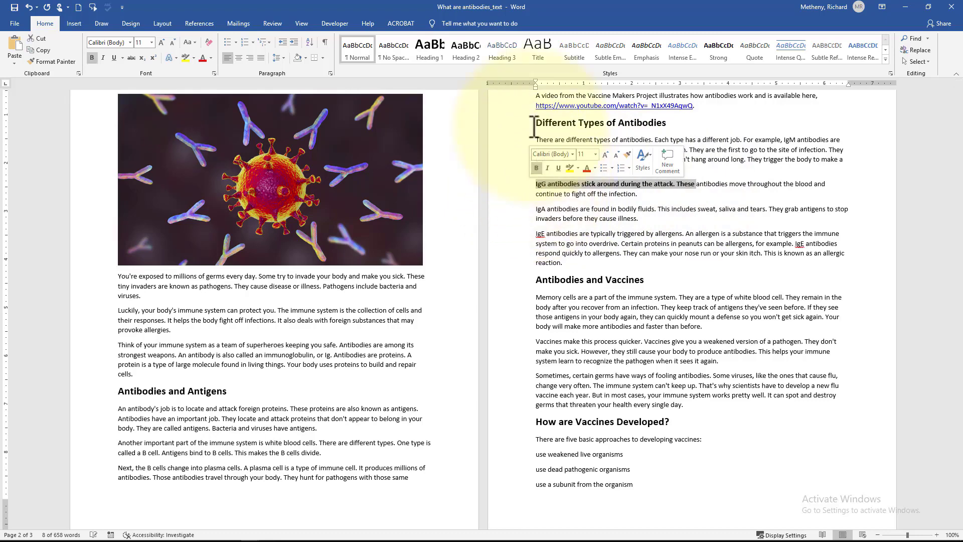
right_click(510, 43)
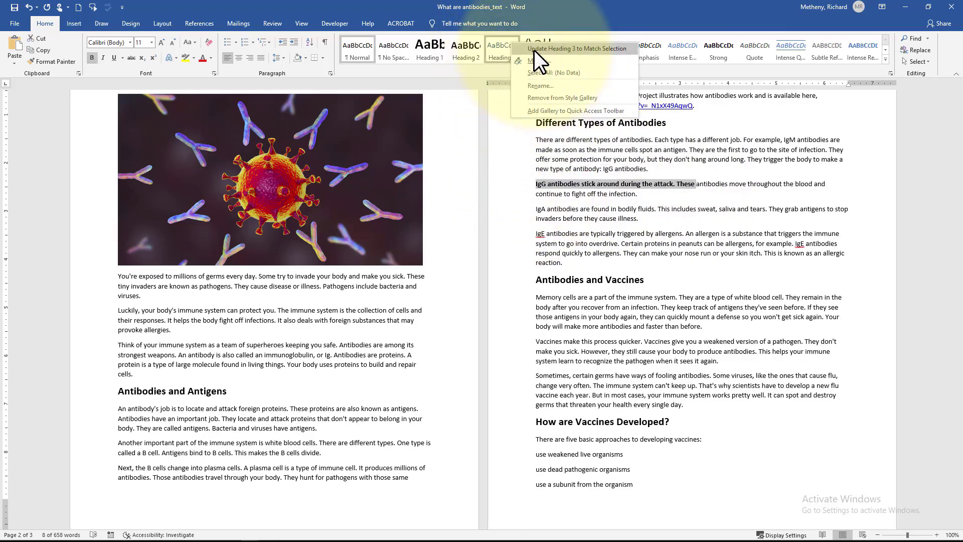
click(534, 48)
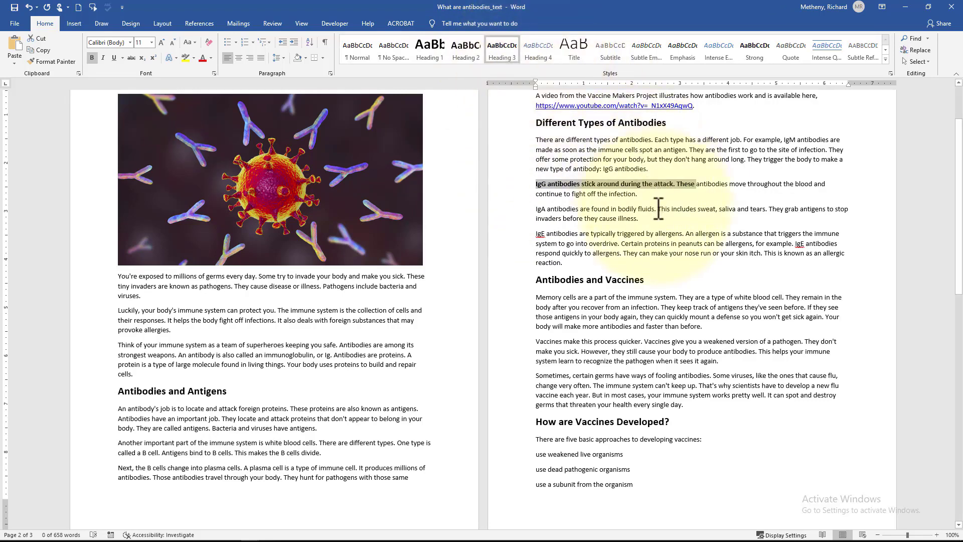
- Apply the Heading 3 style to the opening sentences of the IgA and IgE antibodies paragraphs
drag(657, 209, 540, 211)
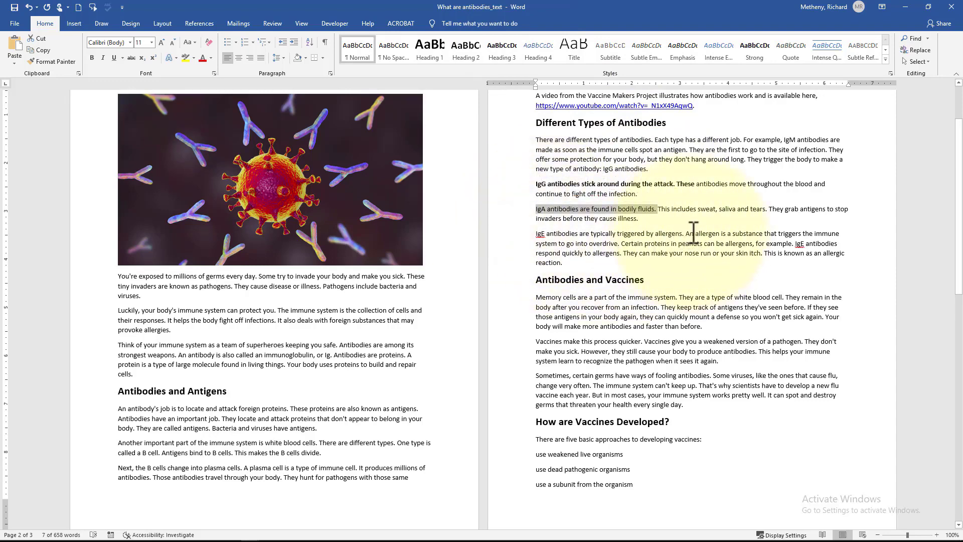
drag(685, 235, 542, 233)
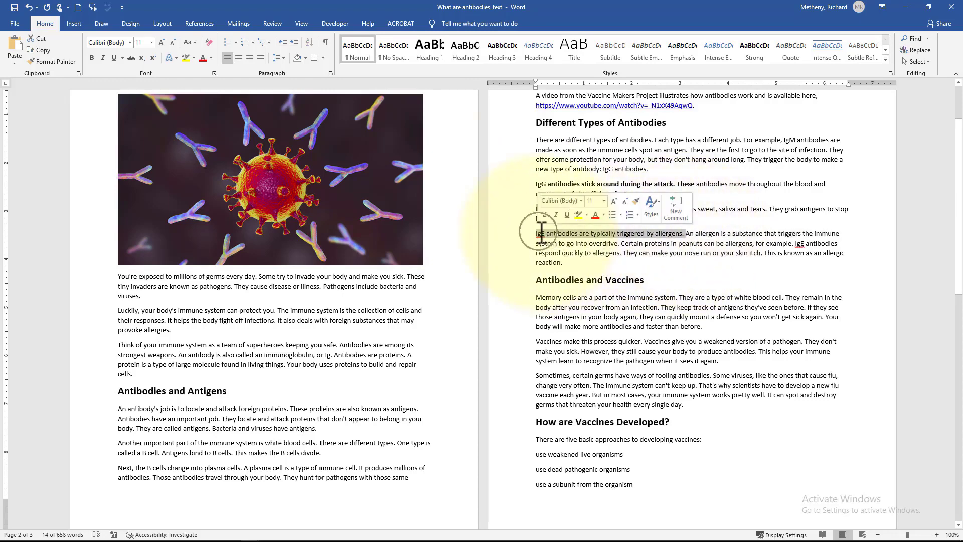
key(ctrl+b)
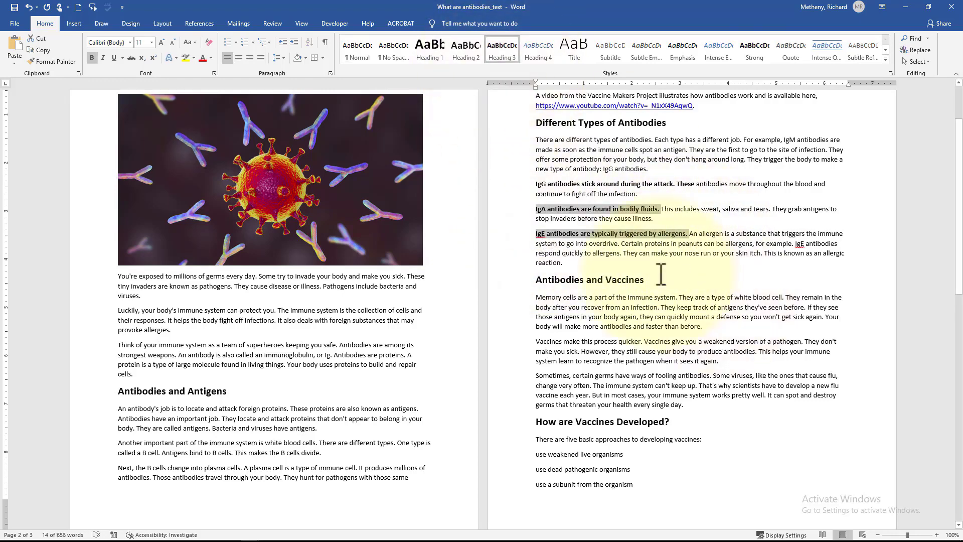
click(642, 245)
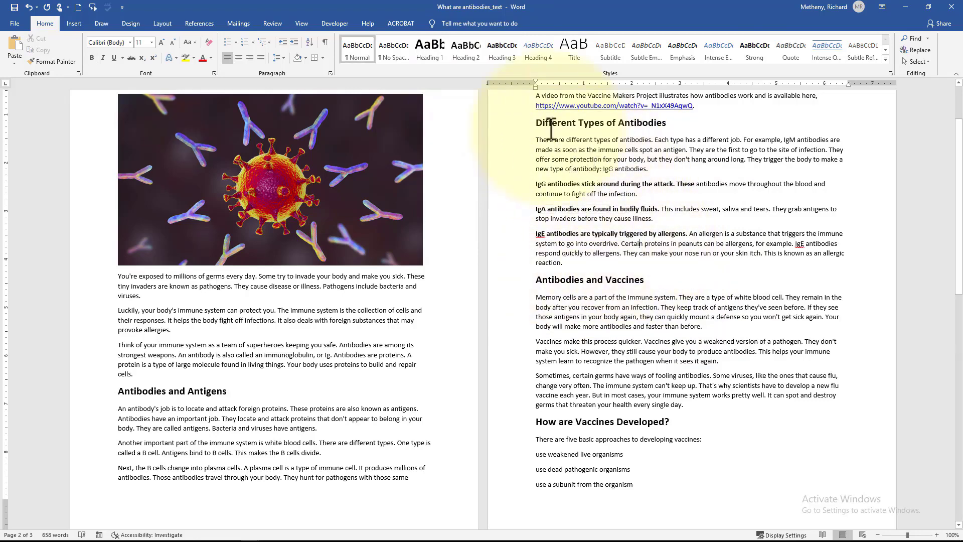
scroll(314, 166, up, 3)
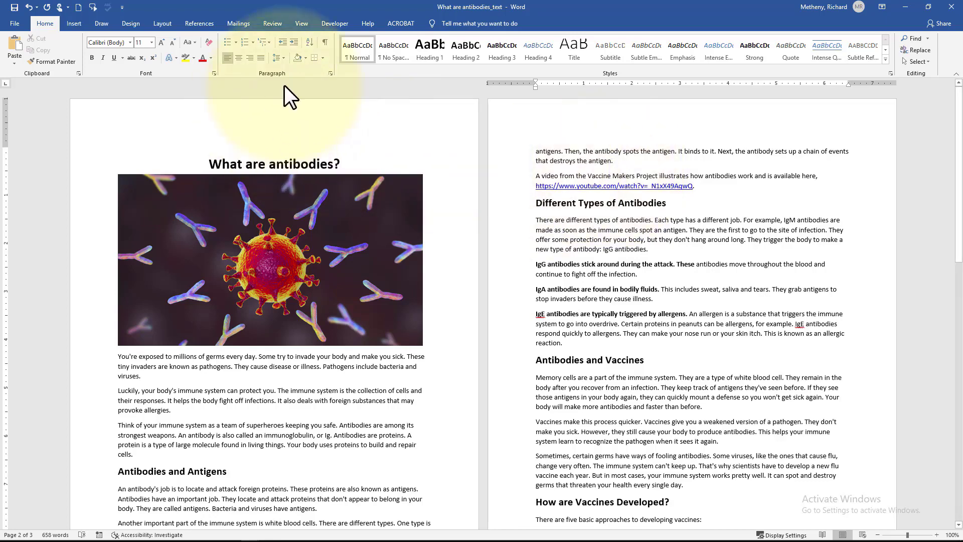
- Show the Navigation pane and use its heading list to jump between the subheadings, ending at "Different Types of Antibodies"
click(302, 24)
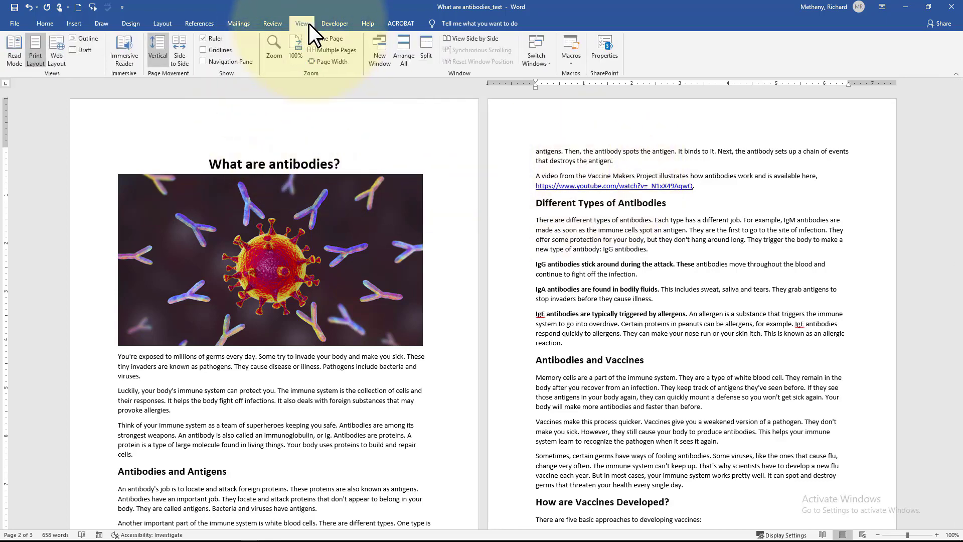
click(203, 61)
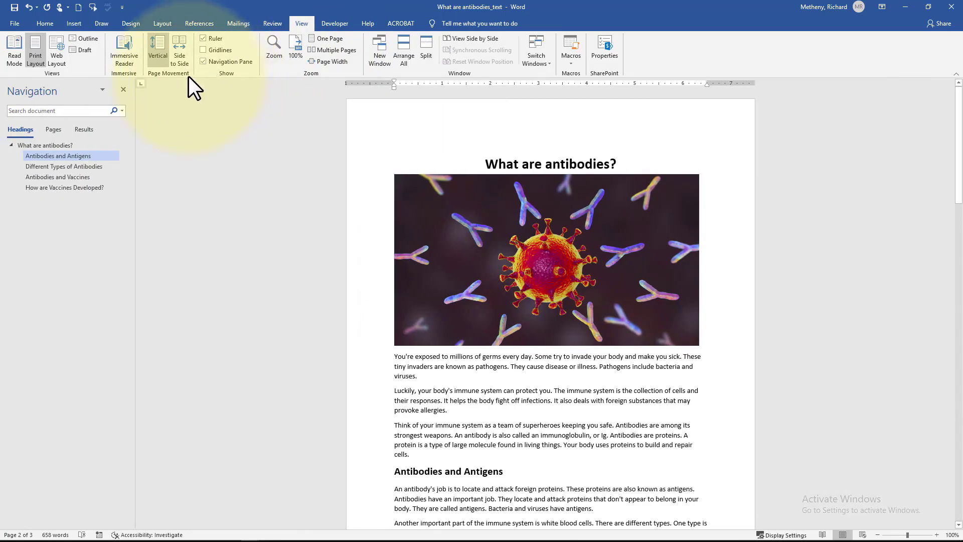
click(45, 158)
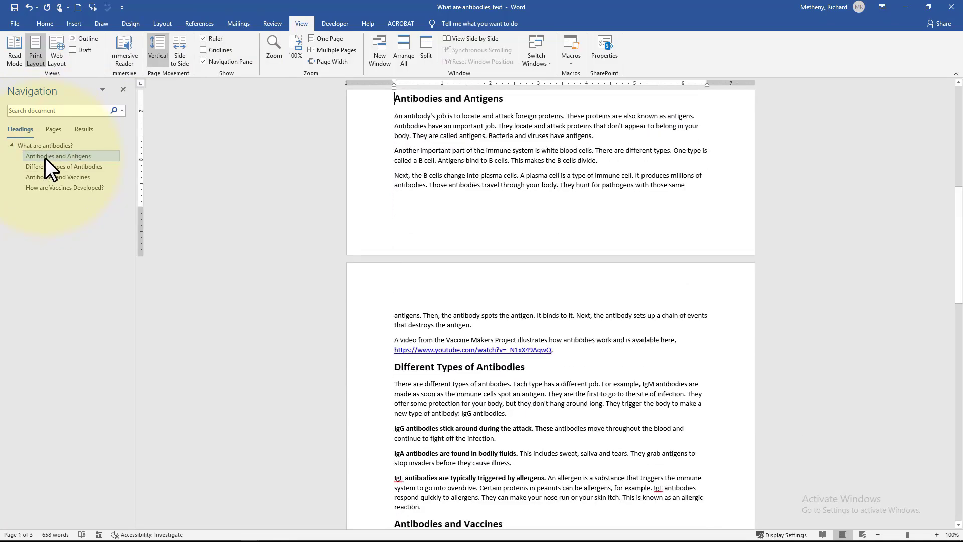
click(45, 168)
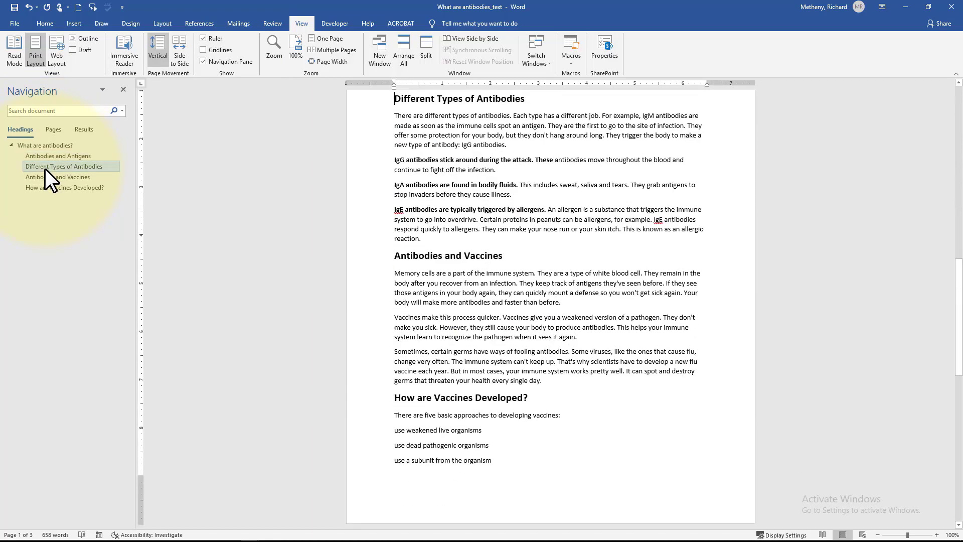
click(44, 188)
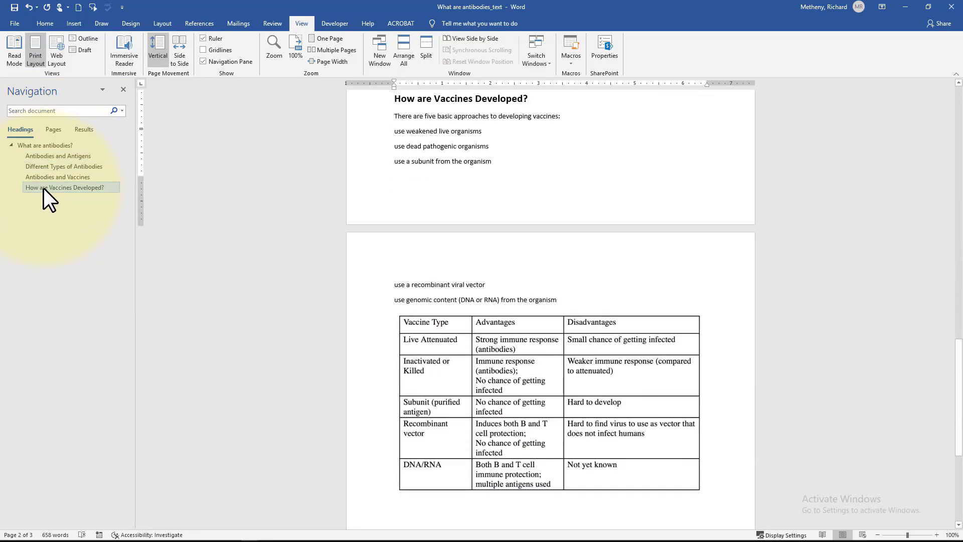
click(44, 174)
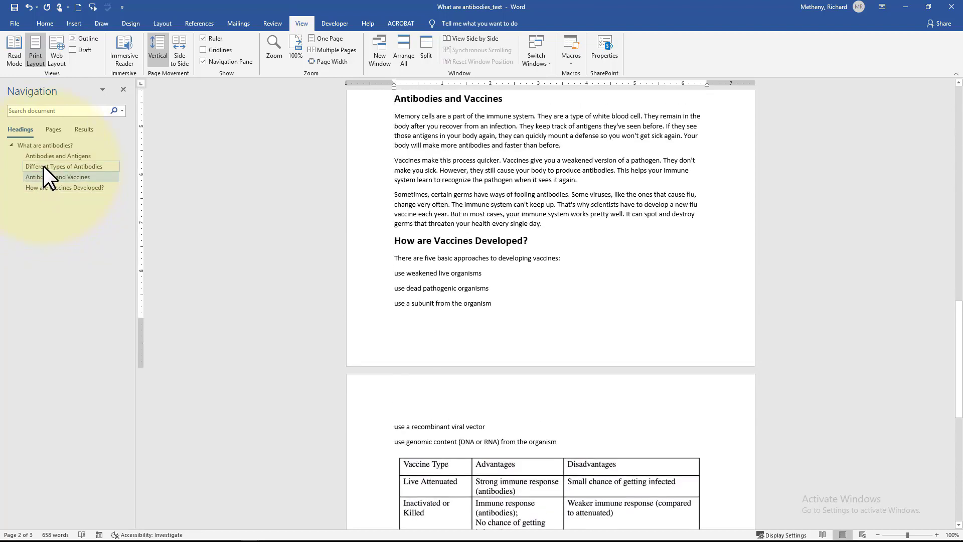
click(43, 167)
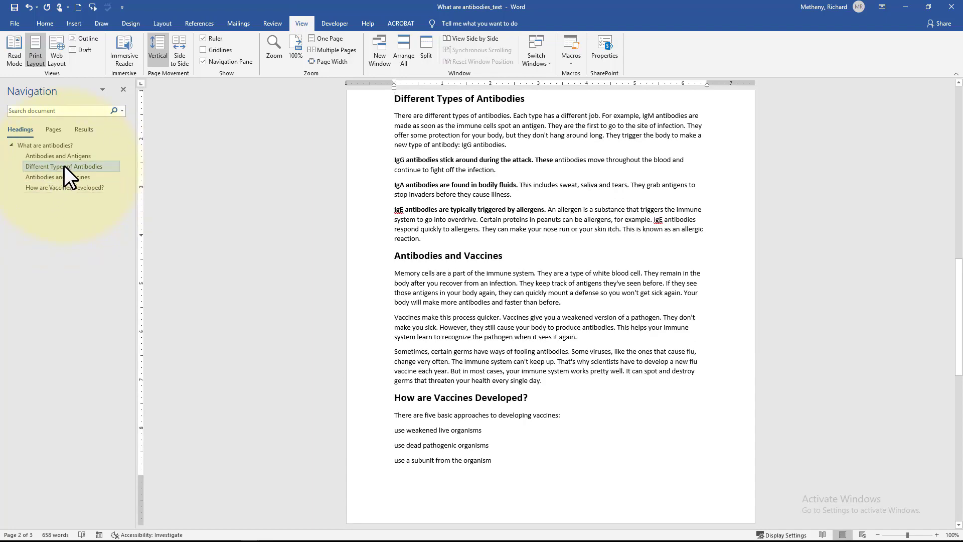
- Move the "Different Types of Antibodies" section above "Antibodies and Antigens", return it to its original place, and hide the Navigation pane
drag(64, 165, 65, 151)
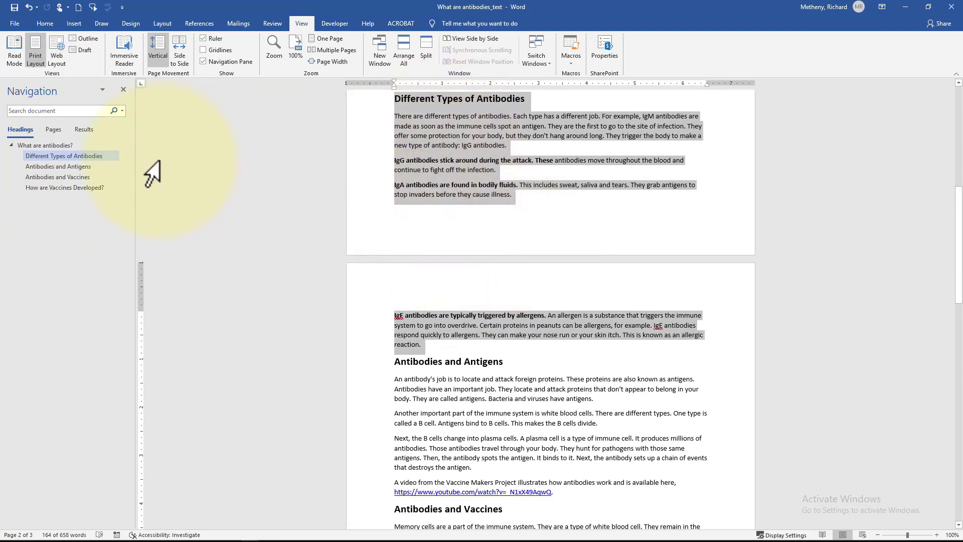
drag(67, 155, 59, 171)
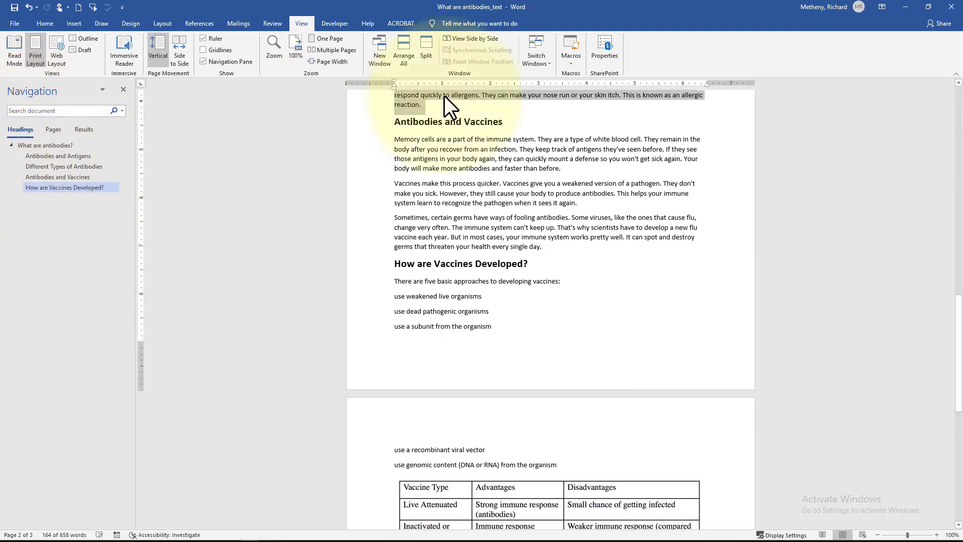
click(404, 127)
scroll(404, 133, up, 3)
scroll(404, 133, up, 7)
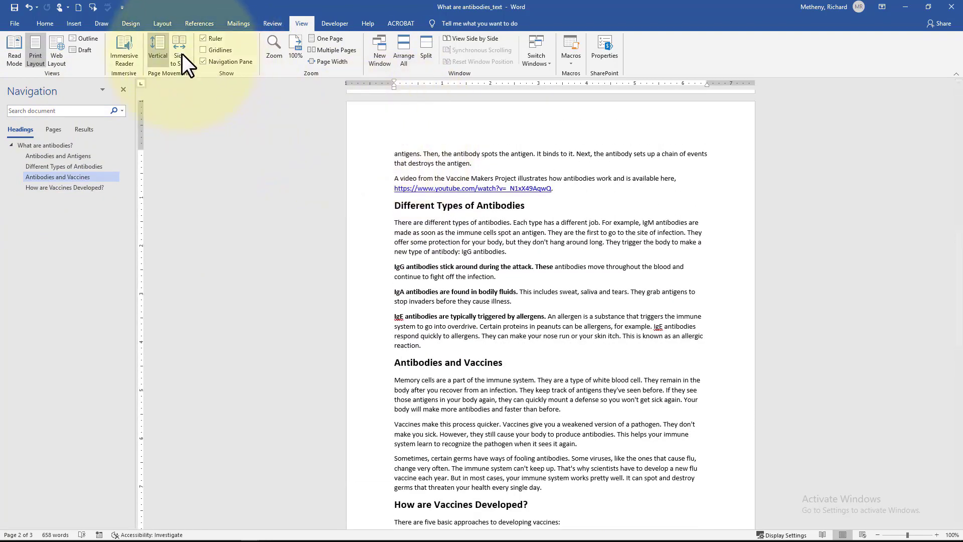
click(204, 62)
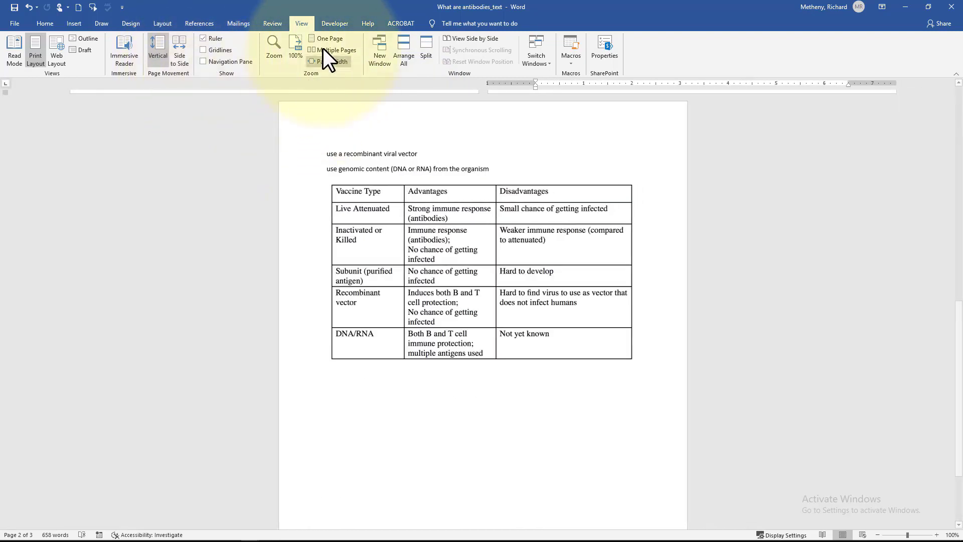
- Insert the Automatic Table 2 table of contents before the title "What are antibodies?" and undo the insertion
click(200, 22)
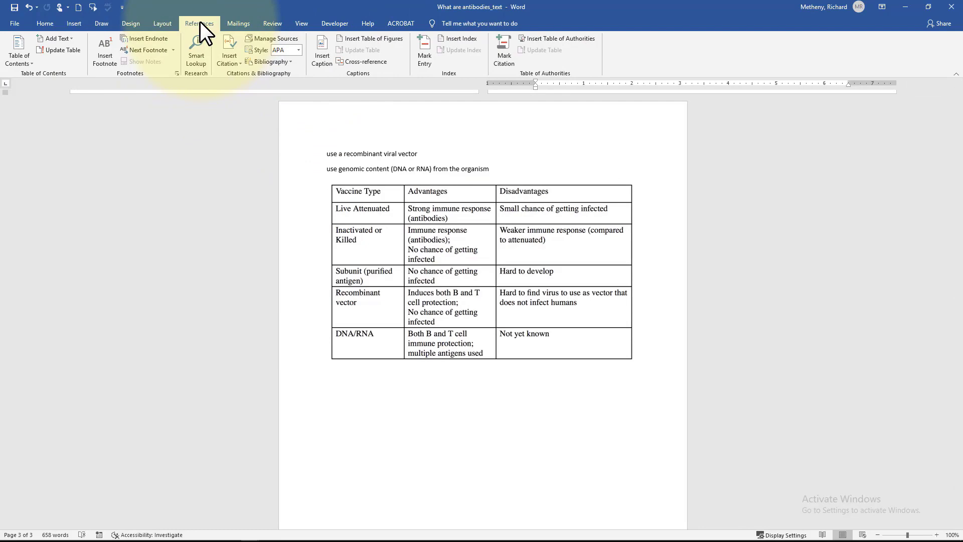
scroll(321, 181, up, 10)
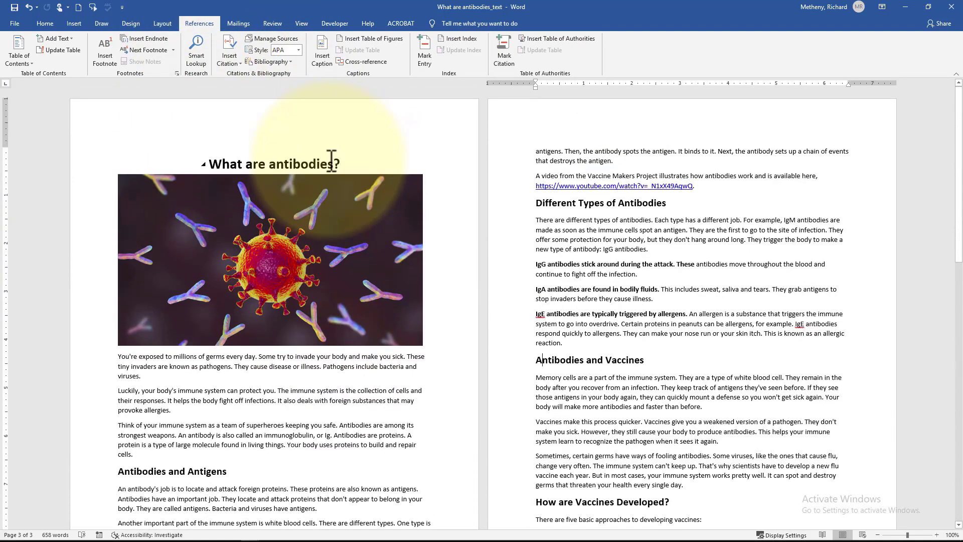
click(210, 164)
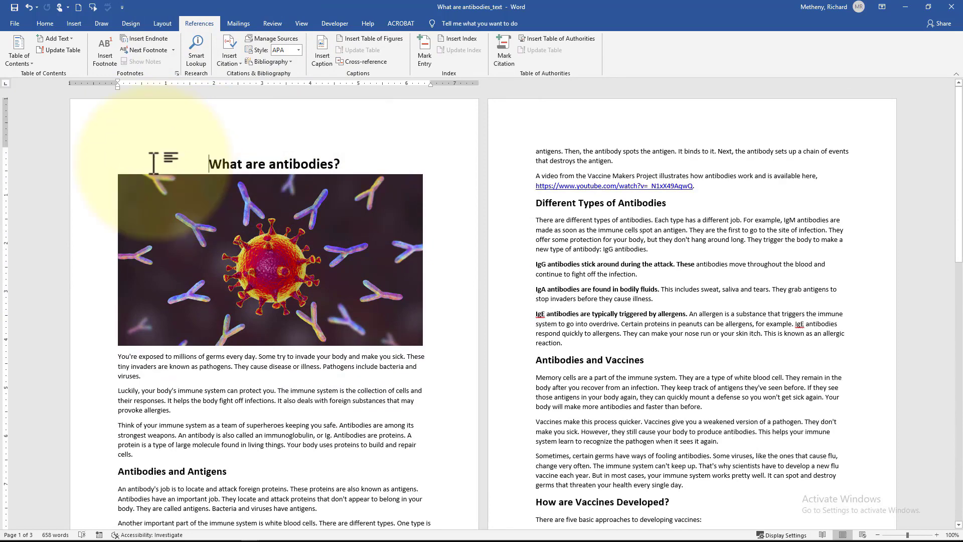
click(19, 49)
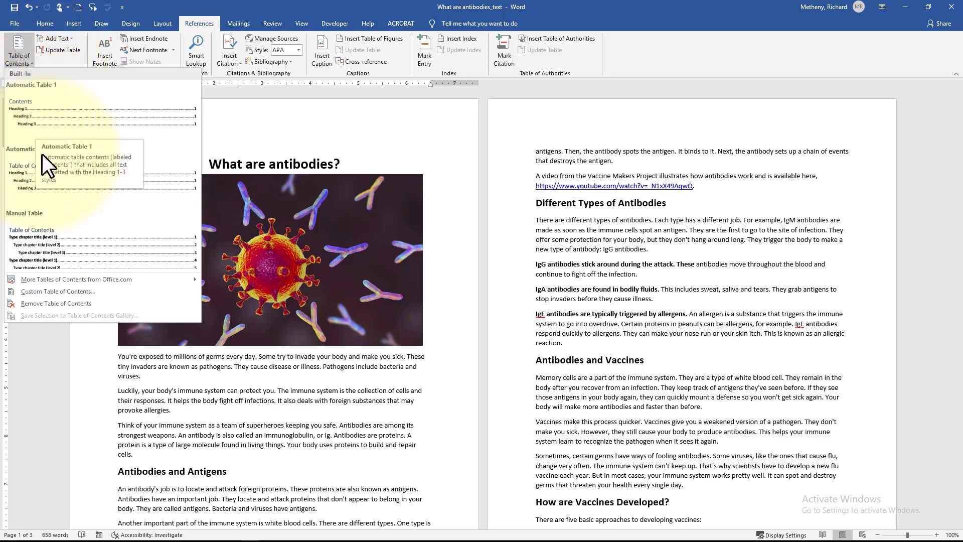
click(21, 174)
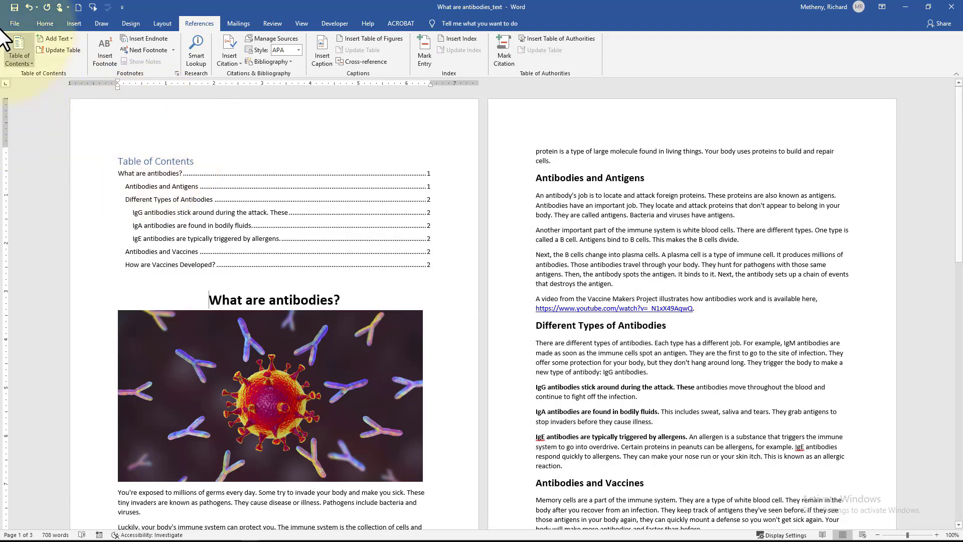
click(30, 7)
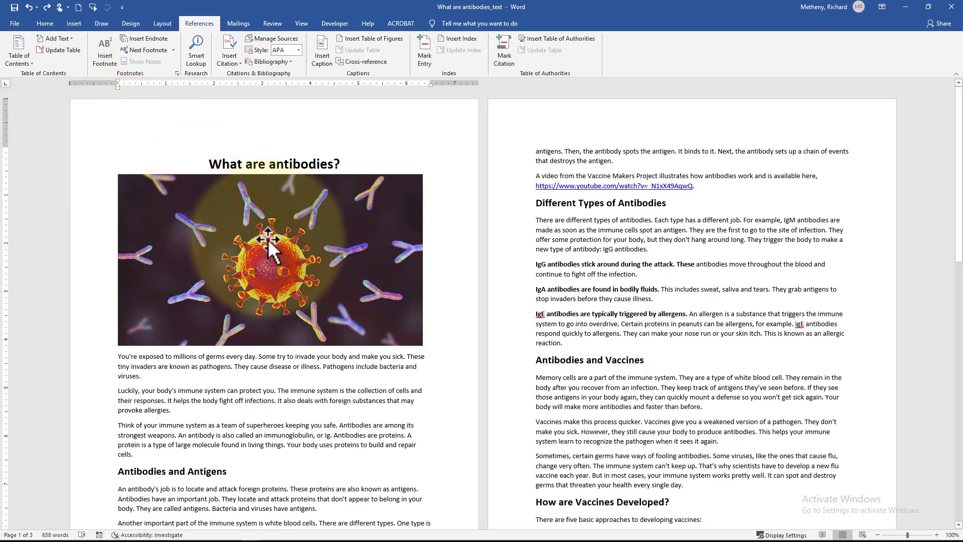
- Format the five vaccine approaches, from "use weakened live organisms" to "use genomic content (DNA or RNA) from the organism", as a numbered list
scroll(323, 228, down, 2)
scroll(323, 227, down, 4)
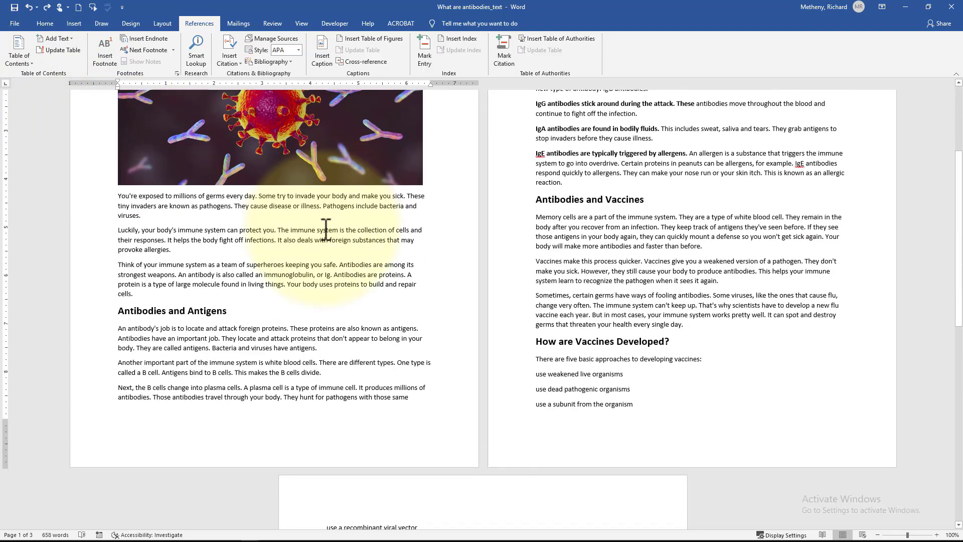
scroll(323, 230, down, 2)
scroll(441, 361, down, 4)
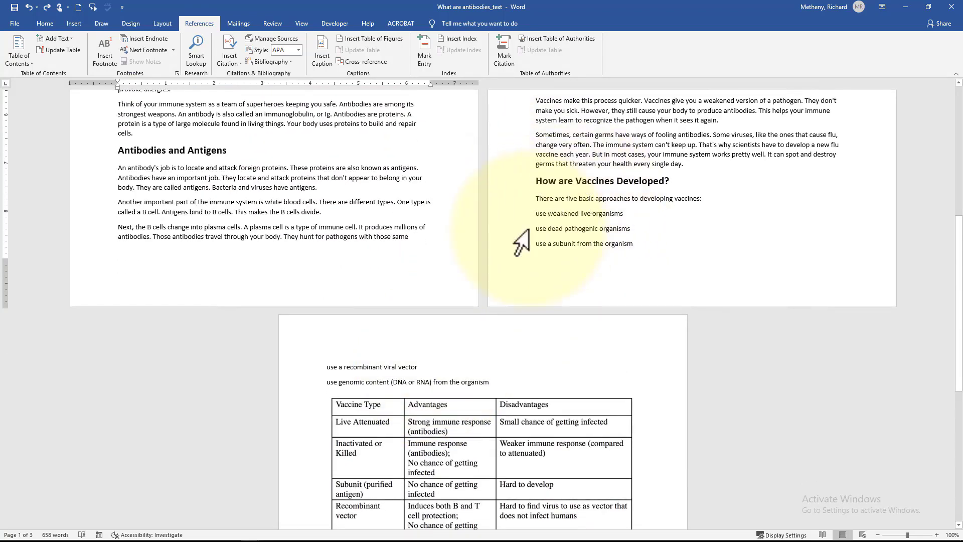
drag(537, 215, 493, 382)
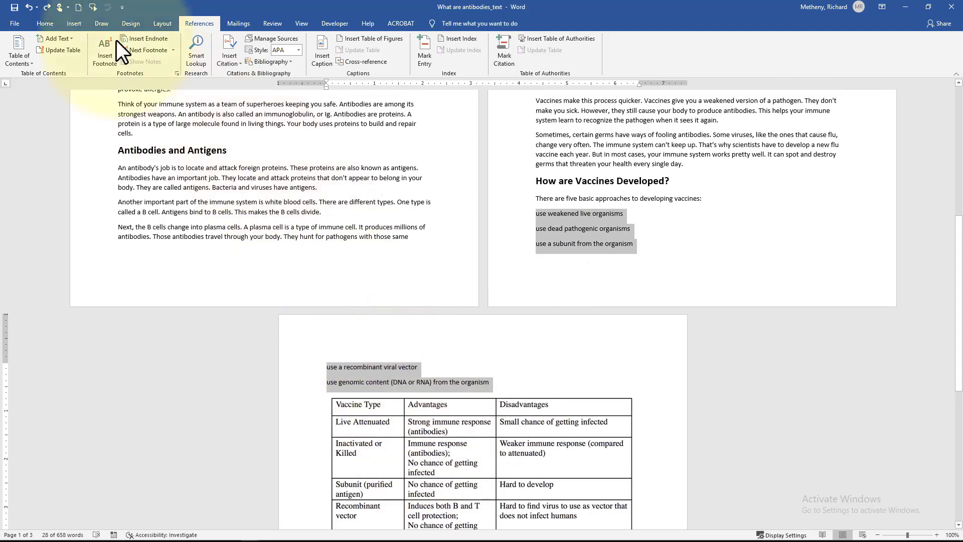
click(53, 22)
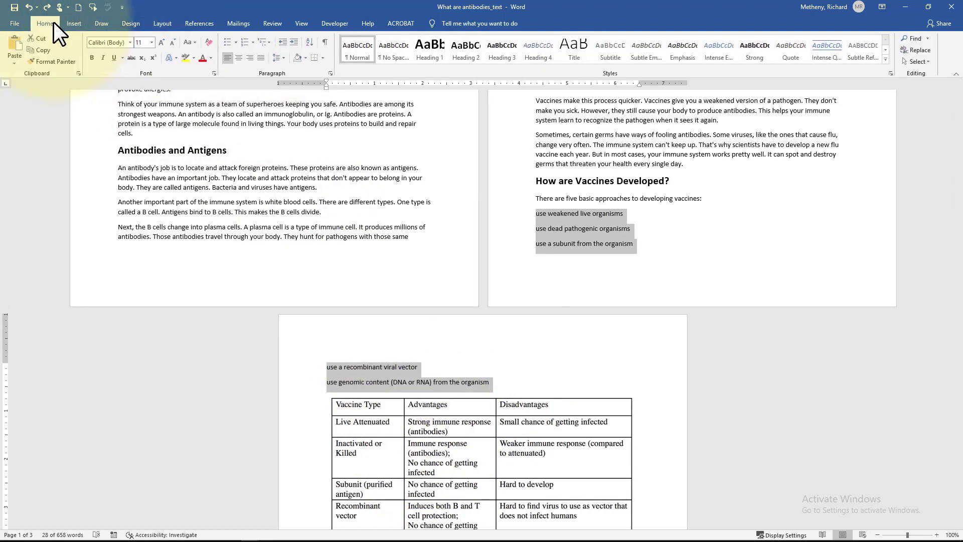
click(244, 44)
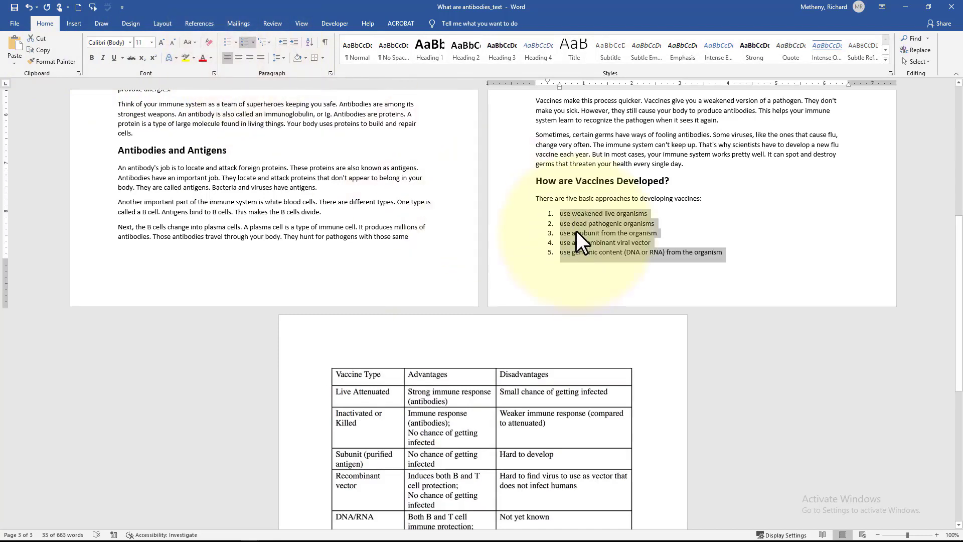
click(583, 213)
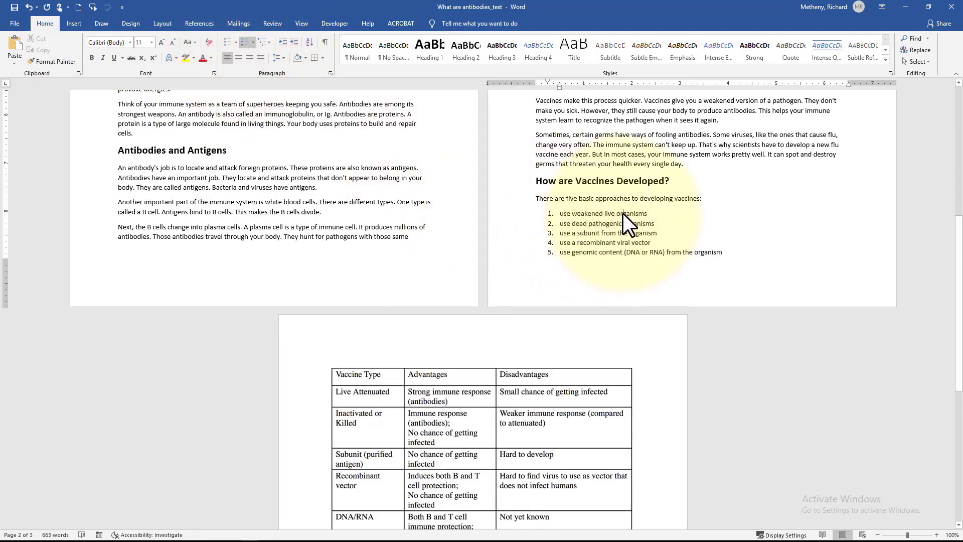
scroll(583, 213, up, 10)
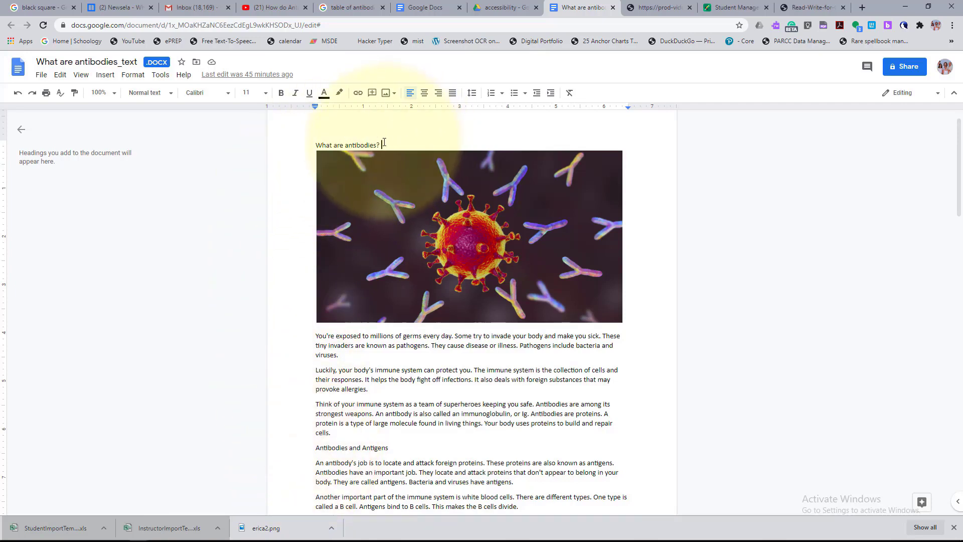
- Apply the Heading 1 style to the document title "What are antibodies?"
drag(383, 145, 311, 145)
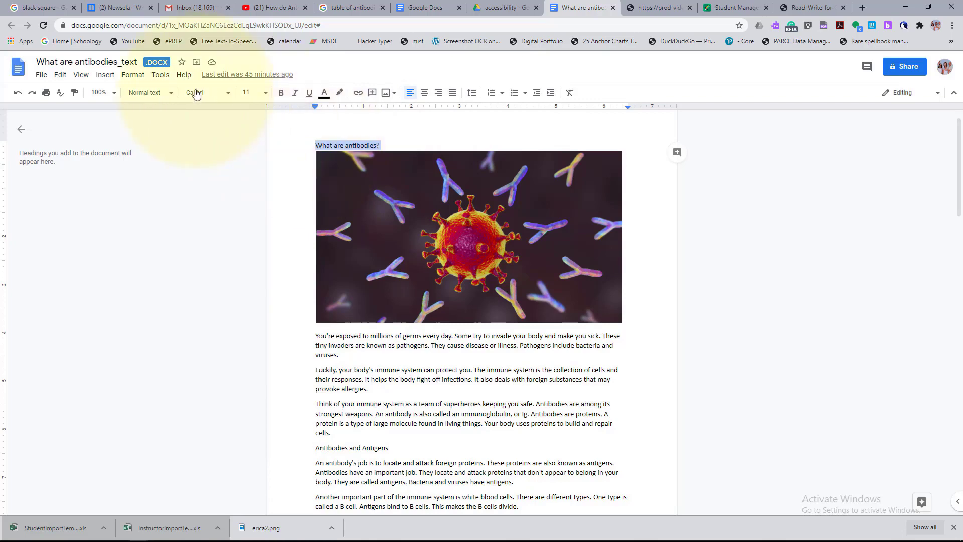
click(170, 94)
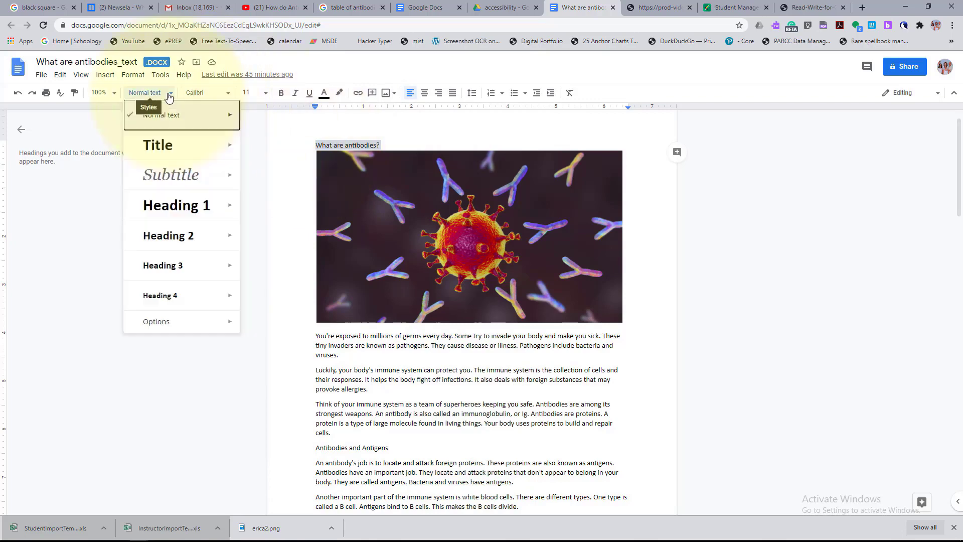
click(168, 206)
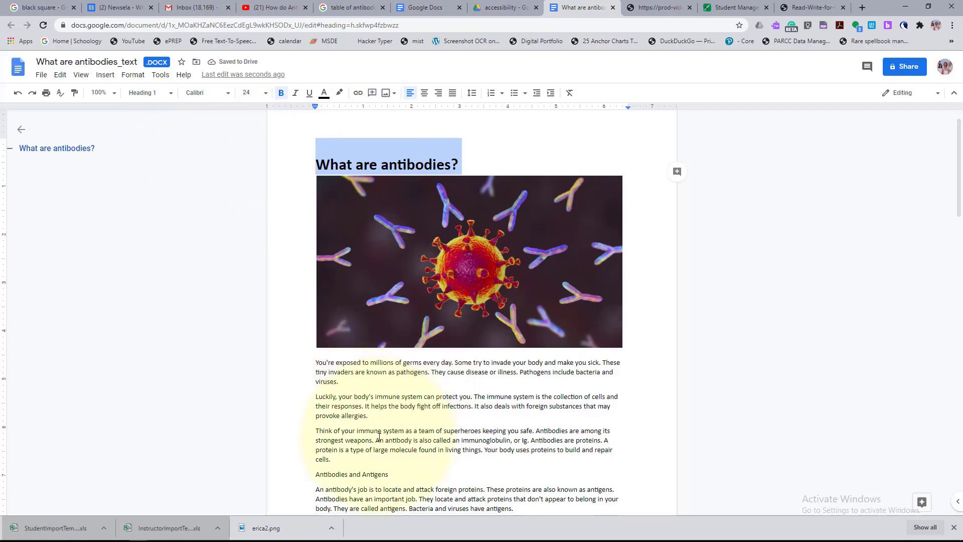
- Apply the Heading 2 style to the subheading "Antibodies and Antigens"
scroll(399, 340, down, 3)
drag(399, 314, 311, 308)
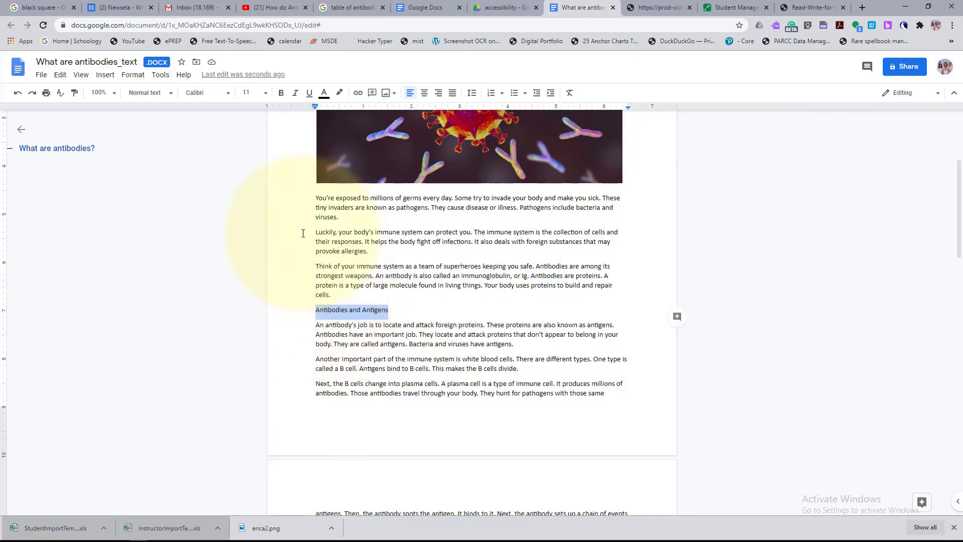
click(171, 93)
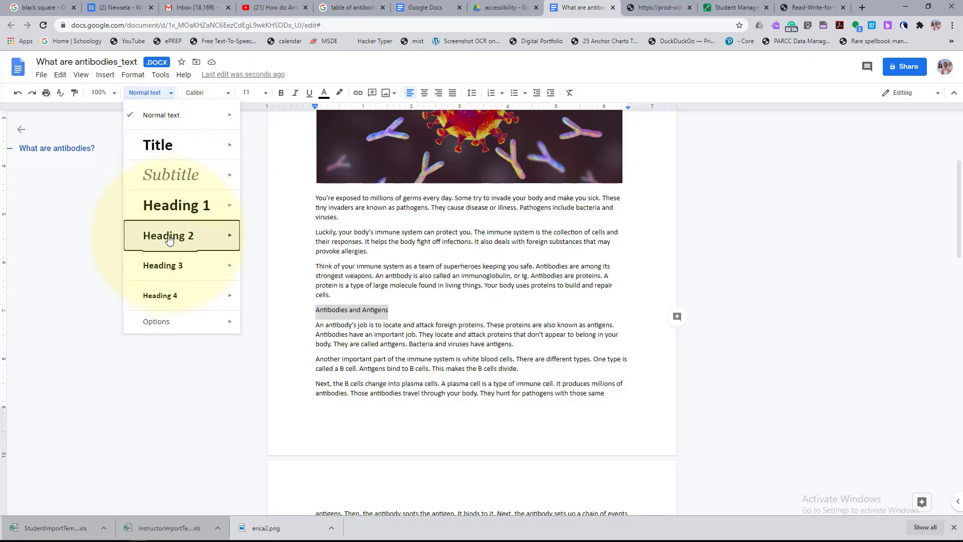
mouse_move(220, 241)
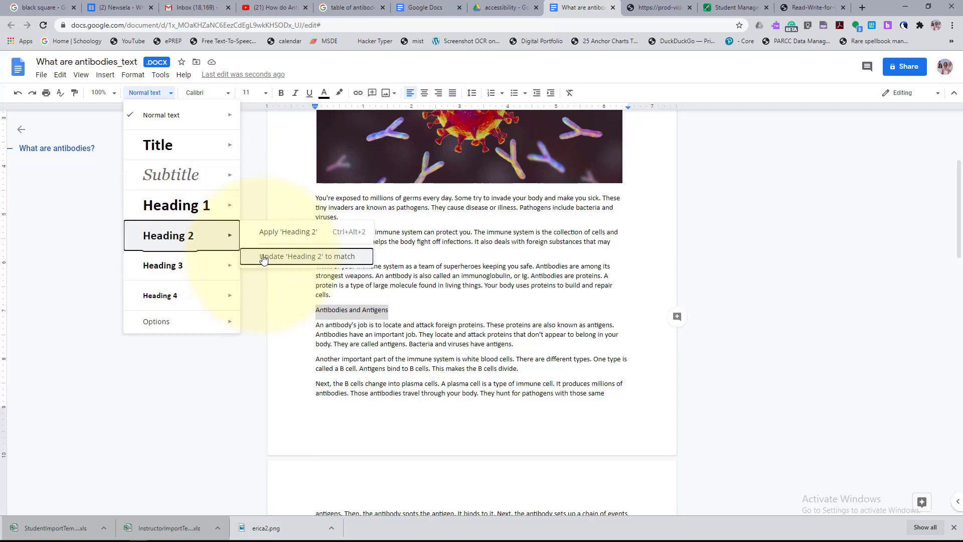
click(270, 232)
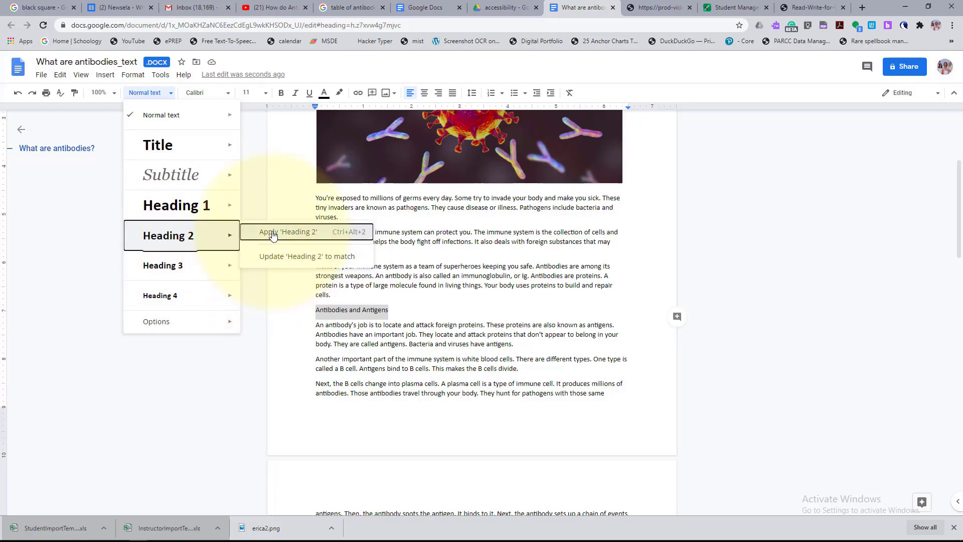
- Apply the Heading 2 style to the subheading "Different Types of Antibodies"
scroll(507, 301, down, 7)
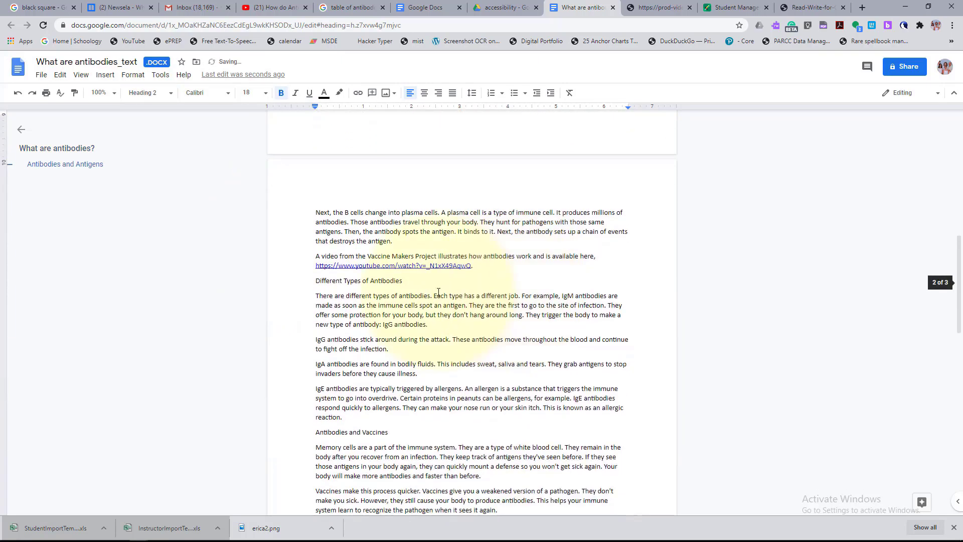
drag(403, 251, 314, 251)
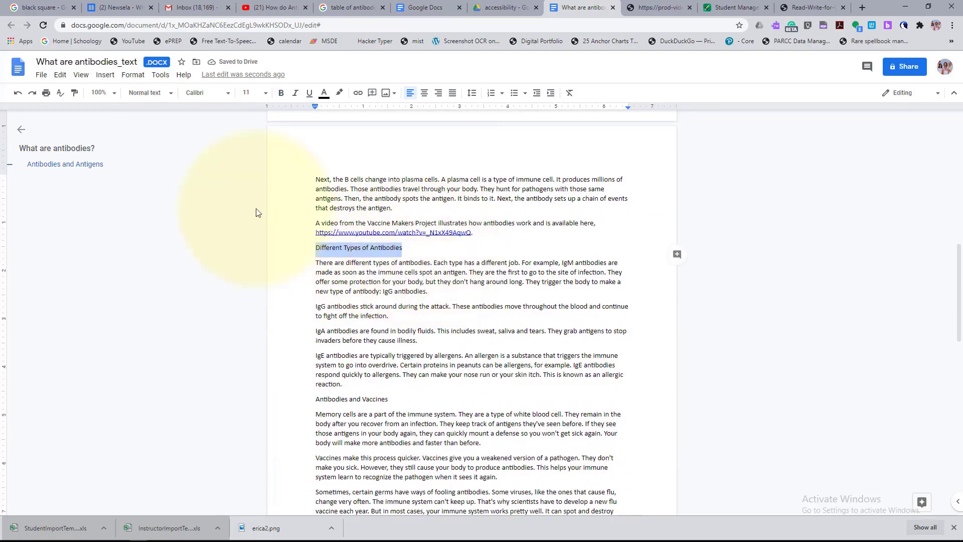
click(149, 96)
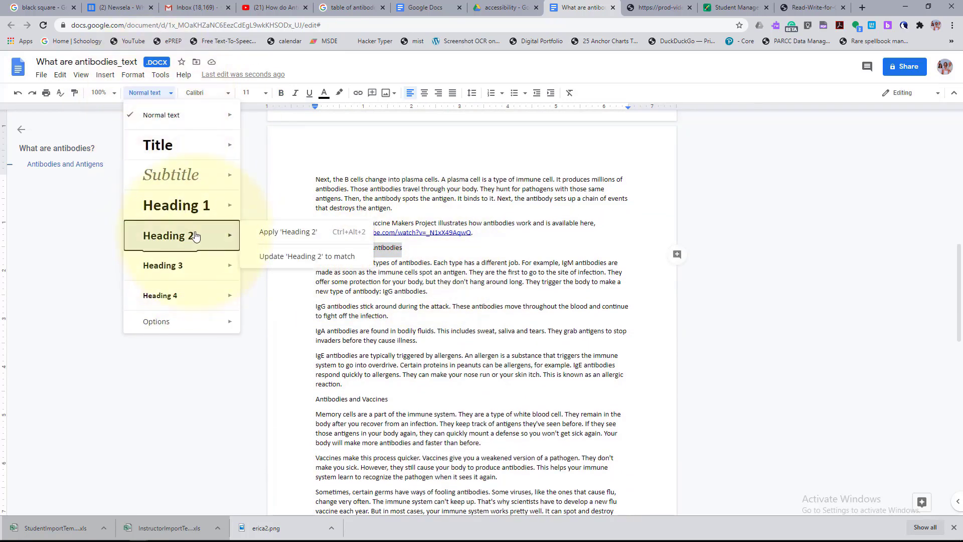
key(ctrl+alt+2)
scroll(409, 327, down, 2)
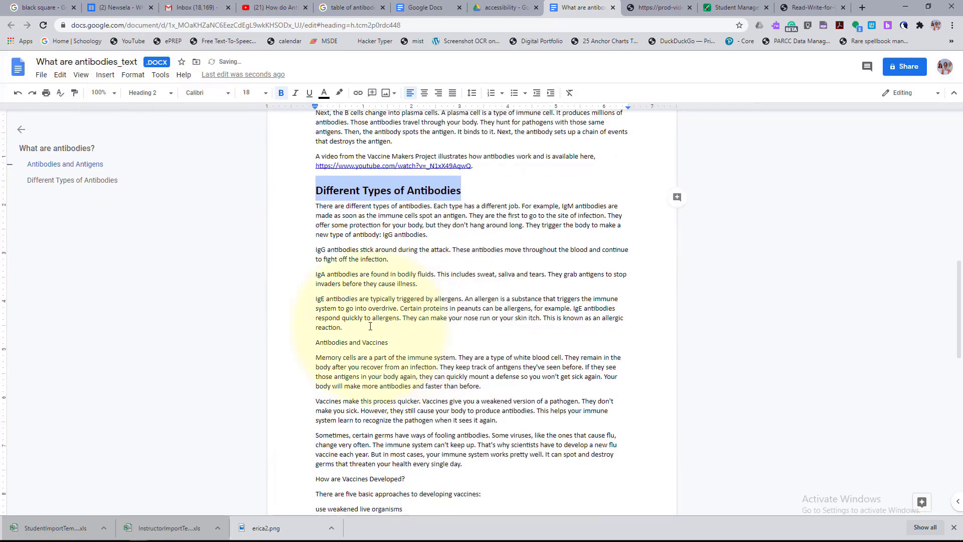
- Apply the Heading 2 style to the subheading "Antibodies and Vaccines"
drag(396, 331, 305, 324)
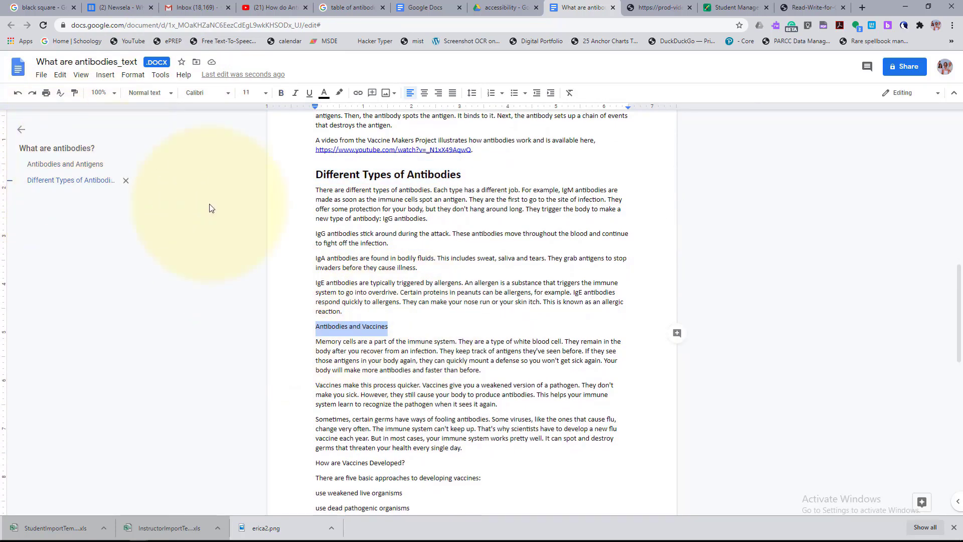
click(169, 94)
click(173, 236)
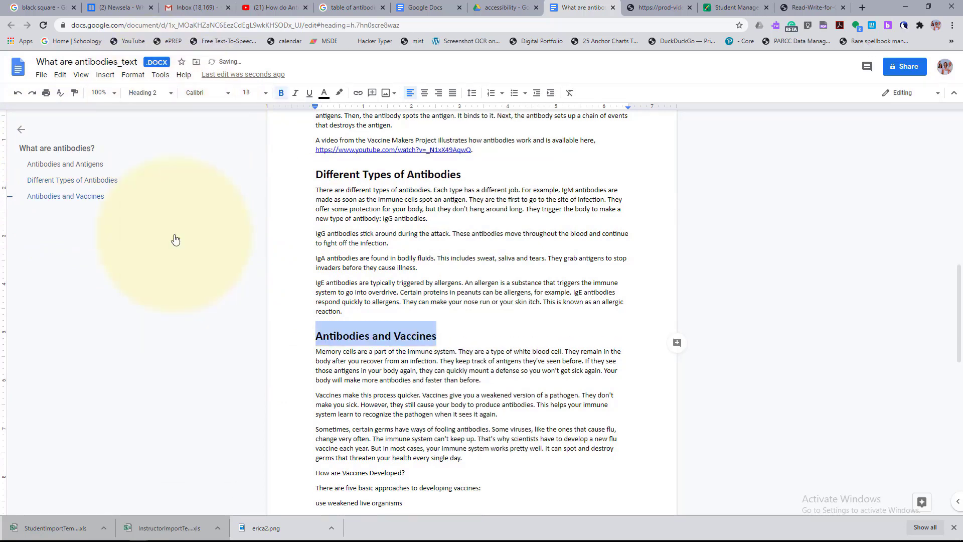
- Apply the Heading 2 style to the subheading "How are Vaccines Developed?"
scroll(391, 298, down, 3)
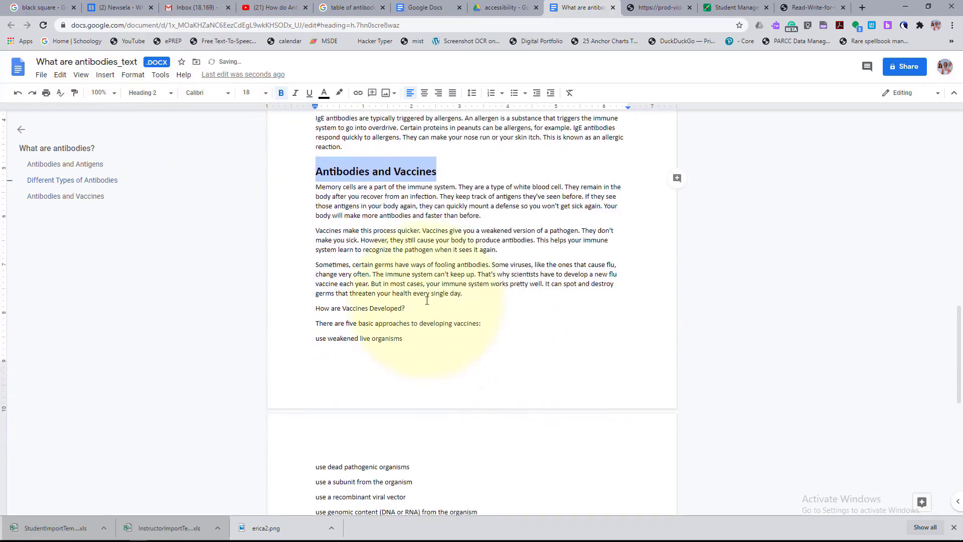
drag(407, 305, 285, 305)
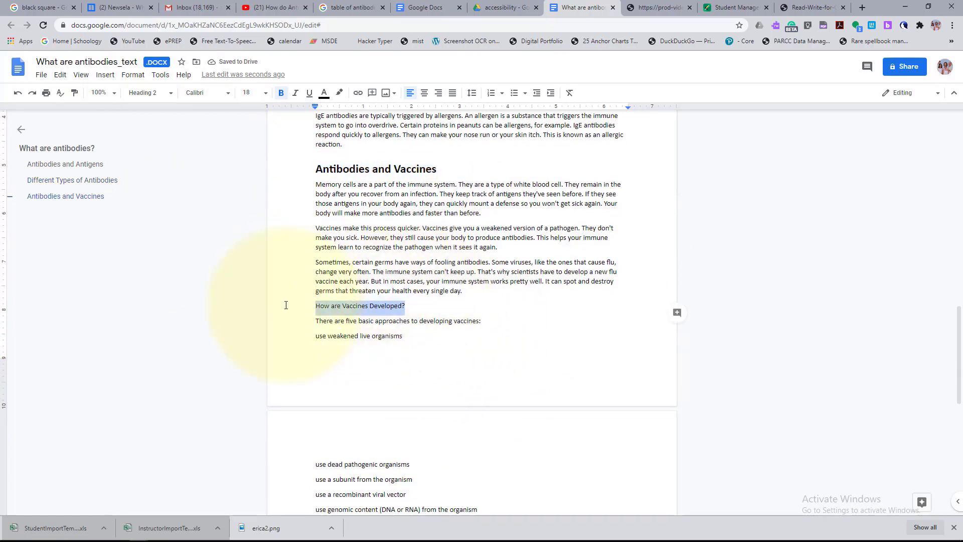
click(170, 93)
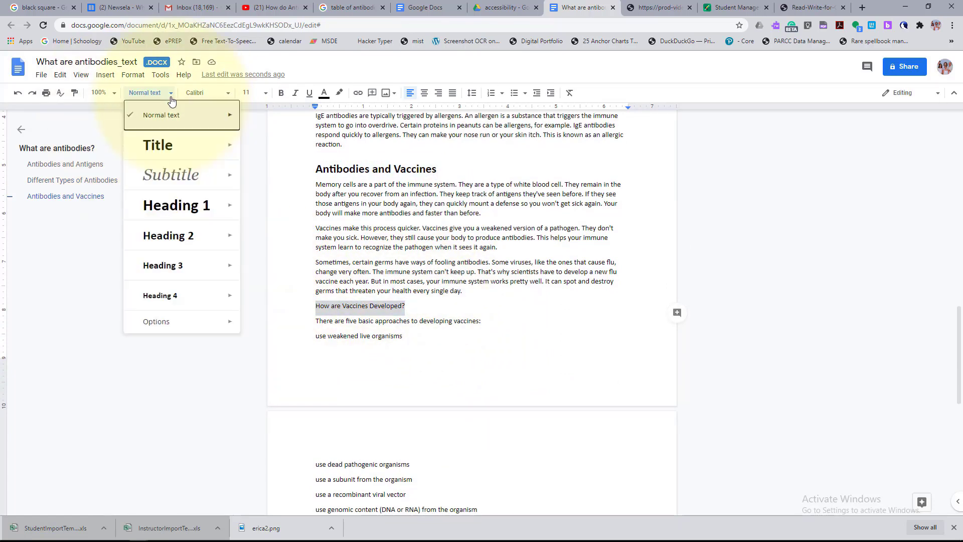
click(171, 235)
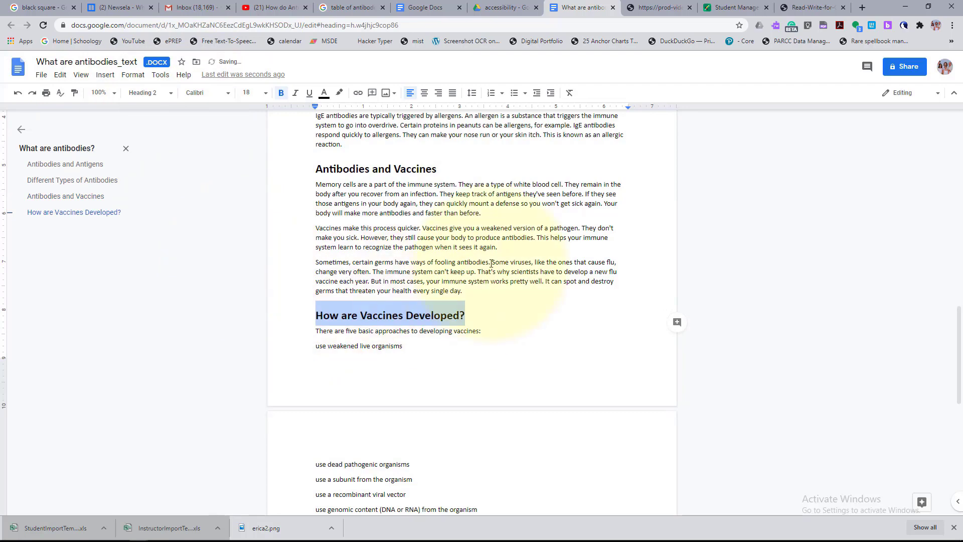
- Format the five vaccine approaches under "How are Vaccines Developed?" as a numbered list
scroll(491, 263, down, 1)
scroll(490, 263, down, 3)
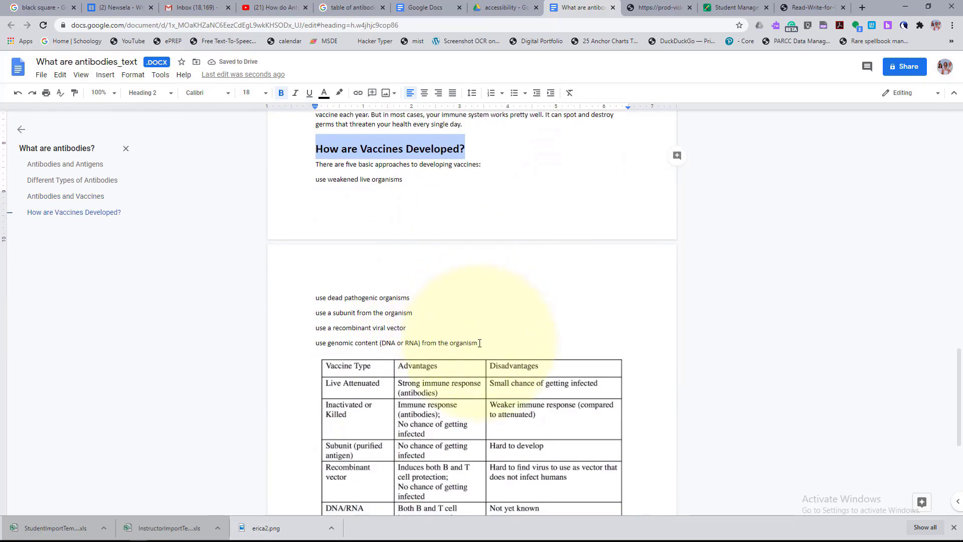
drag(480, 343, 303, 191)
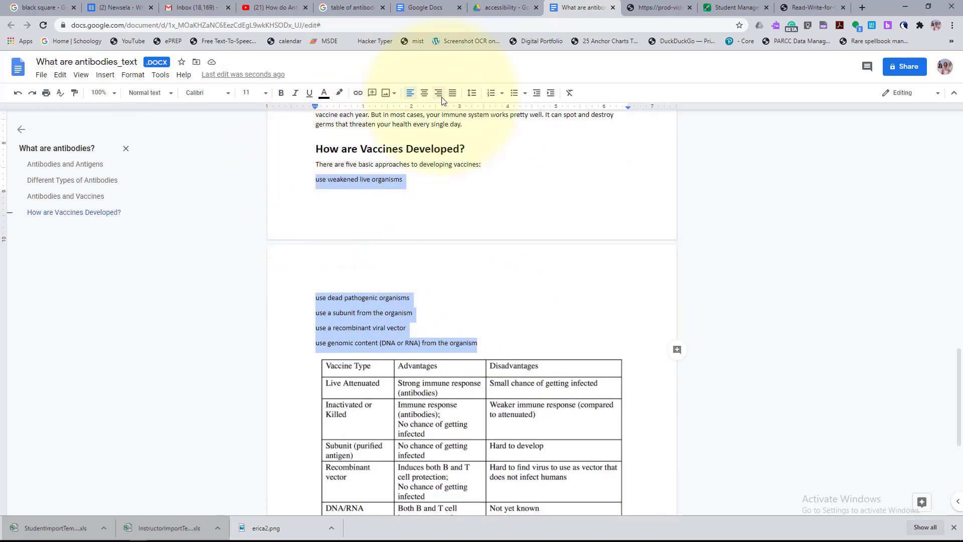
click(491, 94)
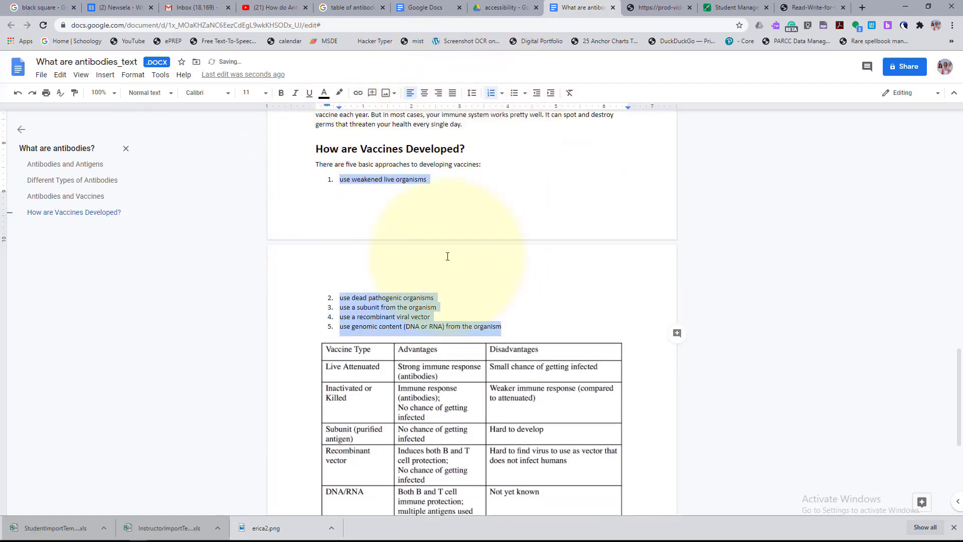
- Apply the Heading 3 style to the paragraph starting "IgG antibodies stick around during the attack." under "Different Types of Antibodies"
scroll(447, 256, up, 10)
scroll(448, 257, down, 4)
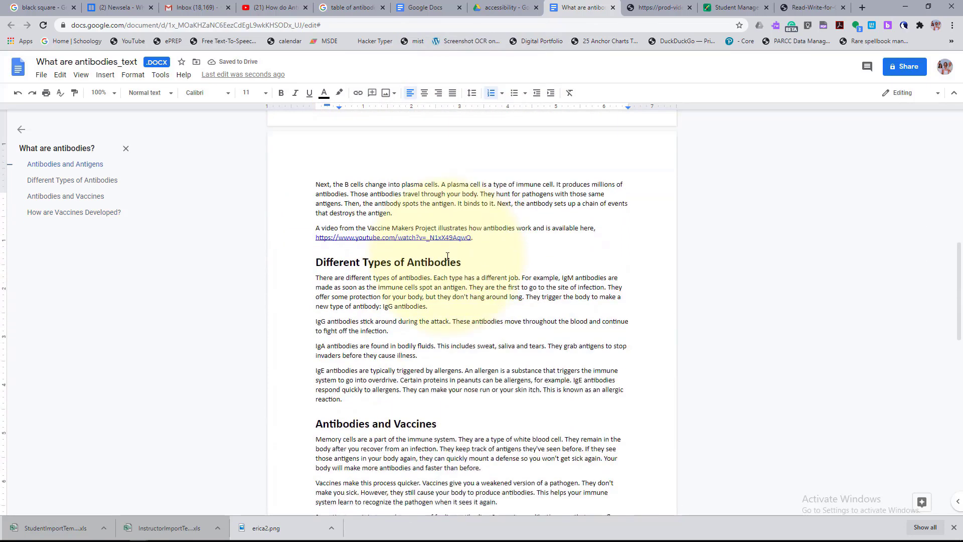
scroll(441, 248, down, 1)
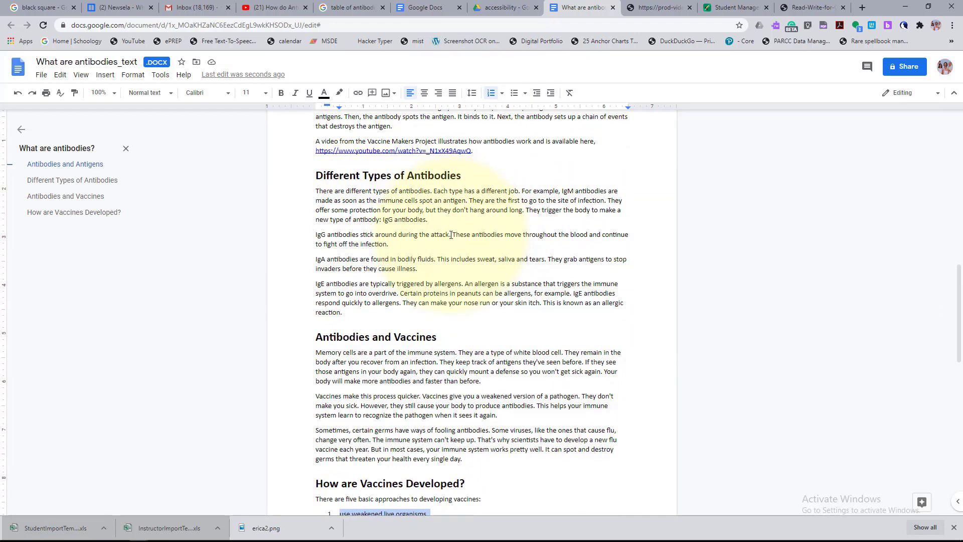
drag(451, 235, 319, 237)
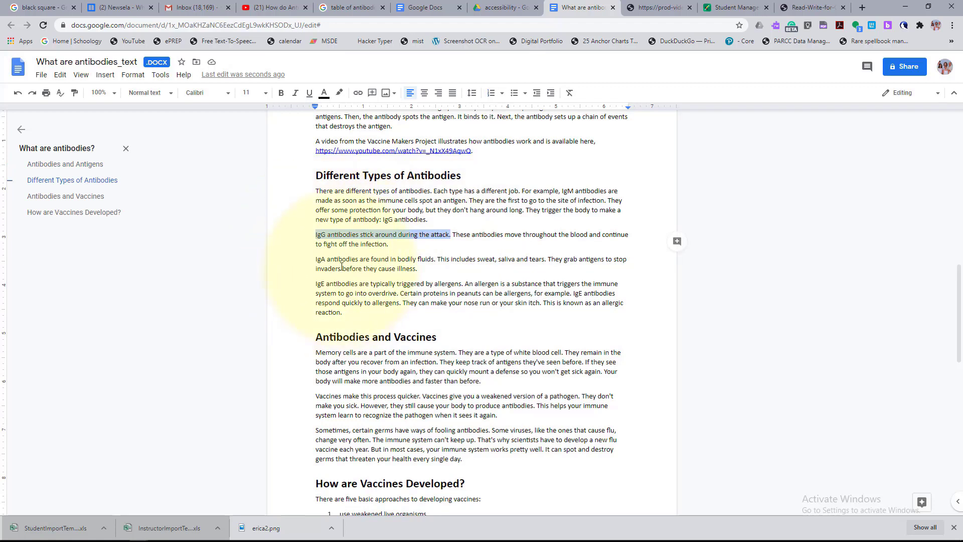
click(173, 92)
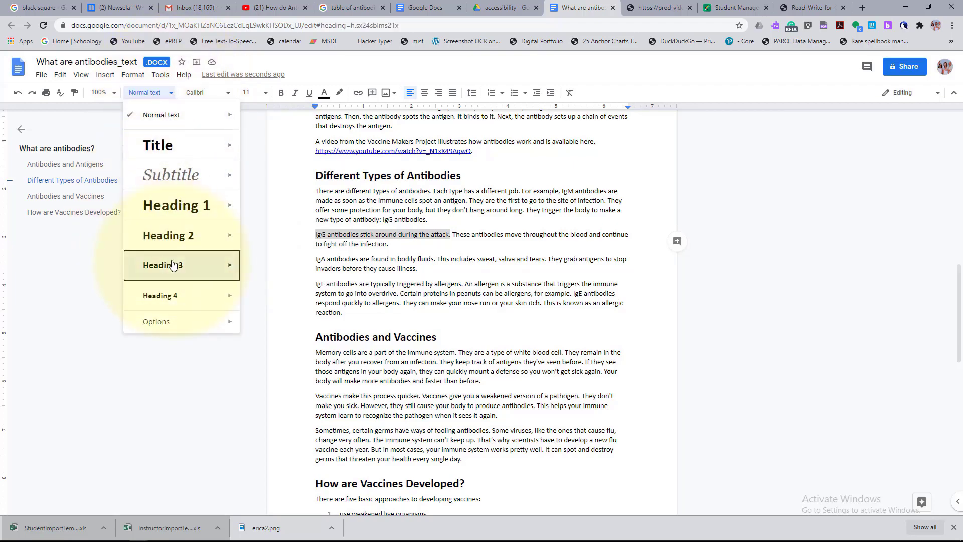
click(172, 265)
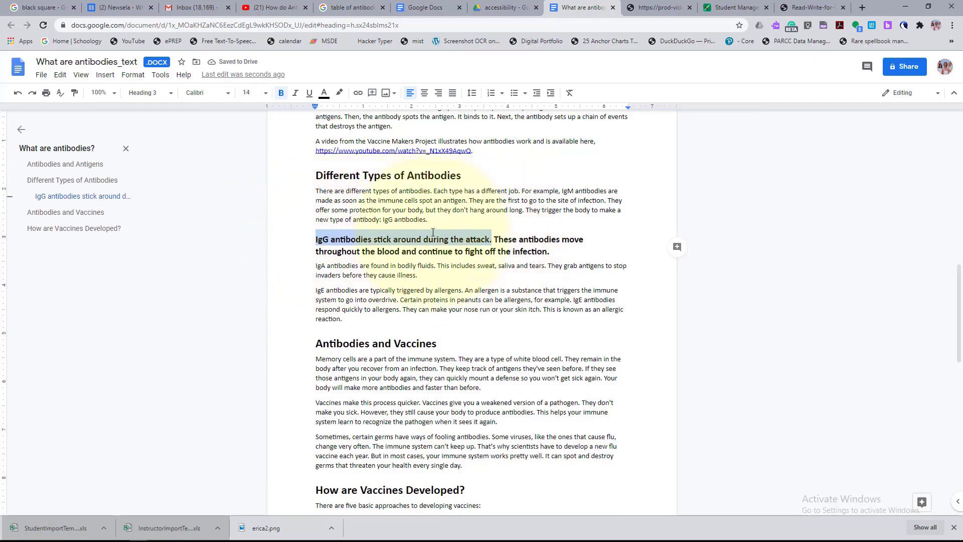
- Set the rest of the IgG paragraph, from "These antibodies move" onward, to font size 11 without bold
drag(494, 240, 576, 252)
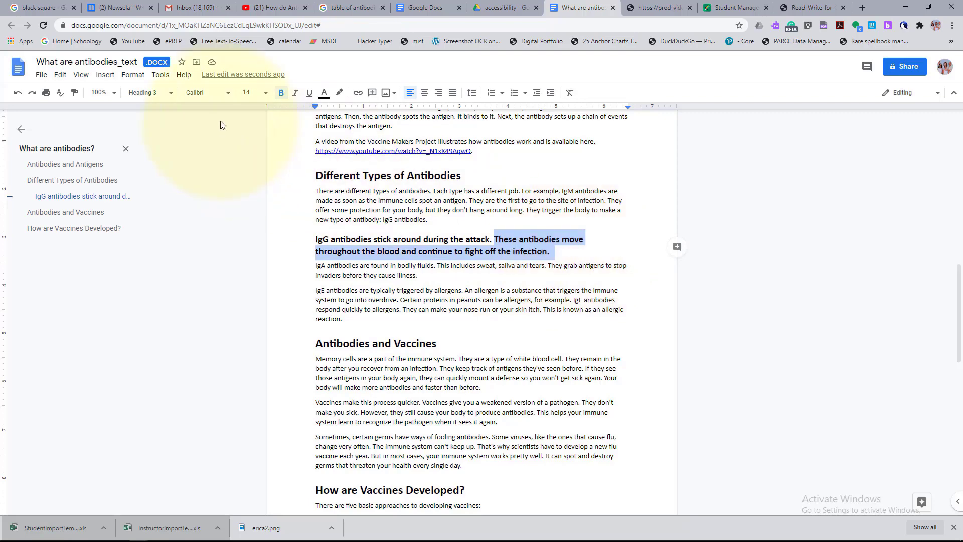
click(257, 98)
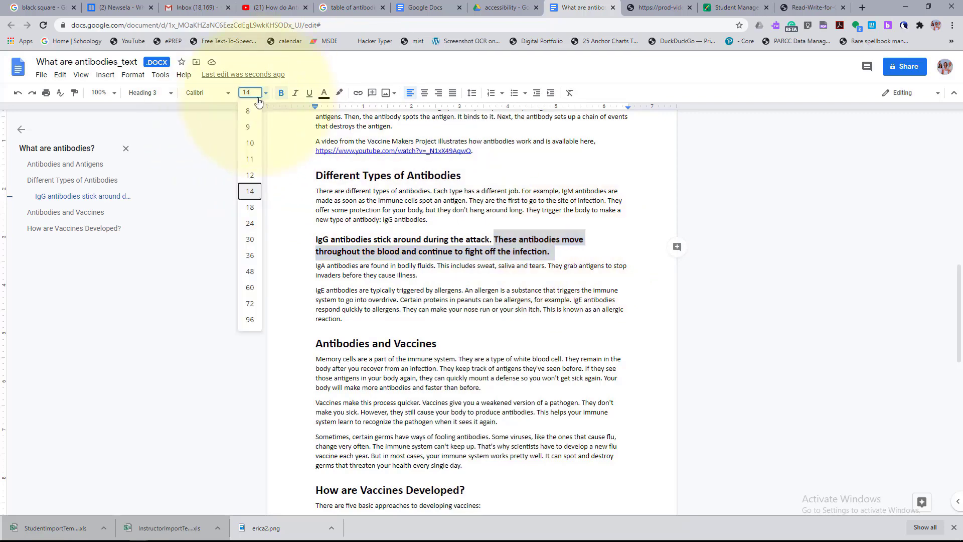
click(250, 160)
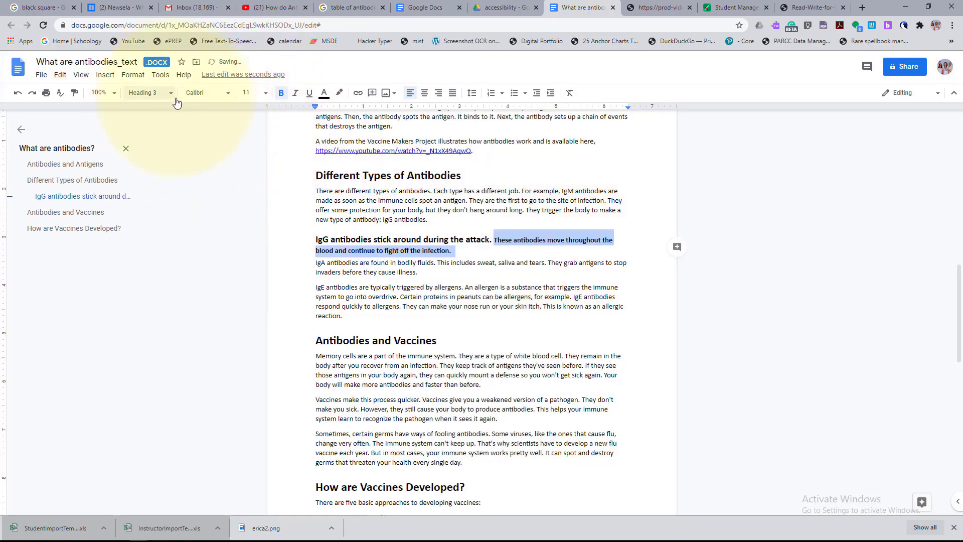
click(282, 94)
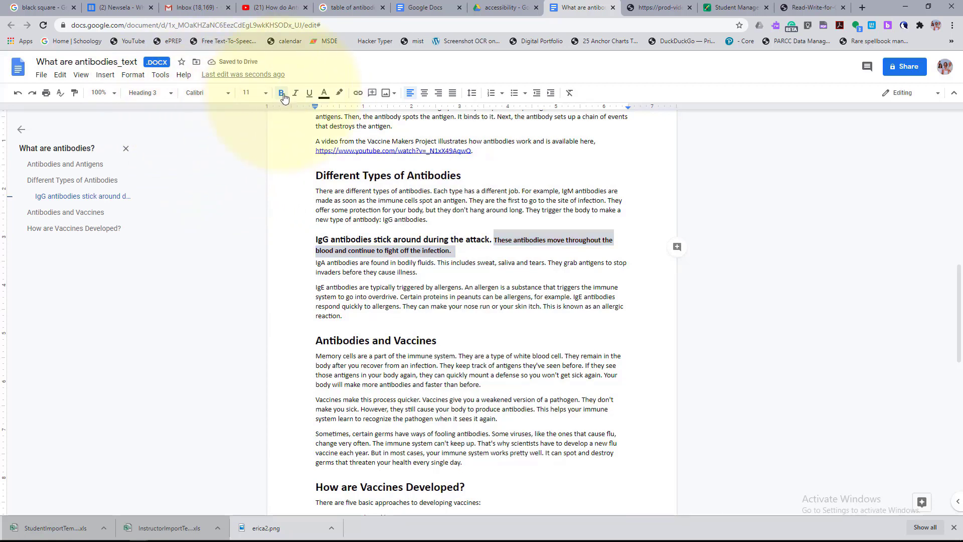
click(409, 250)
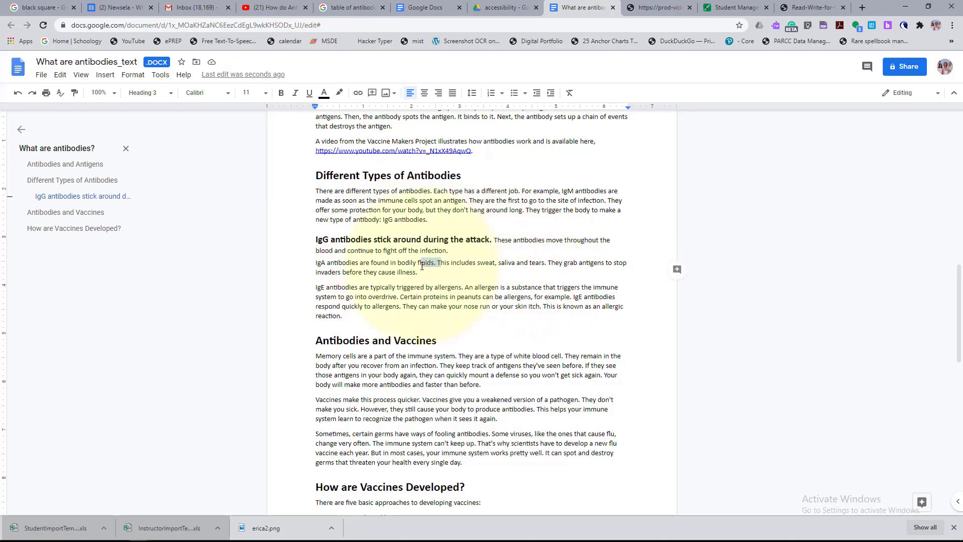
- Apply the Heading 3 style to the paragraph starting "IgA antibodies are found in bodily fluids."
click(381, 263)
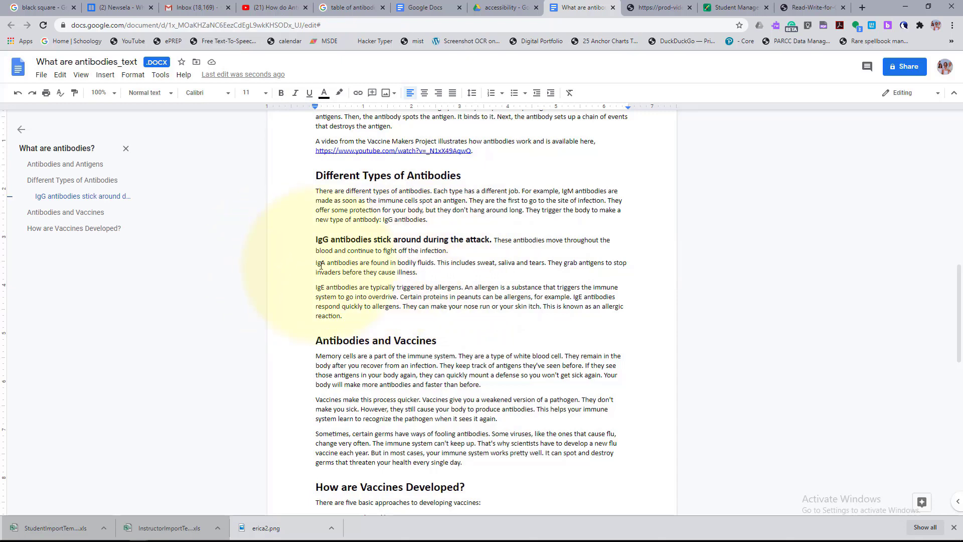
drag(330, 263, 440, 263)
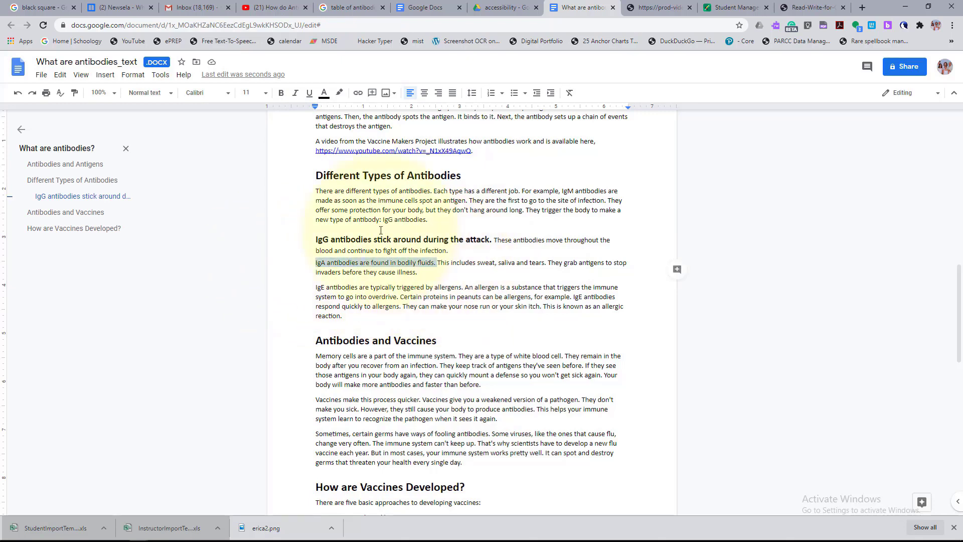
click(179, 89)
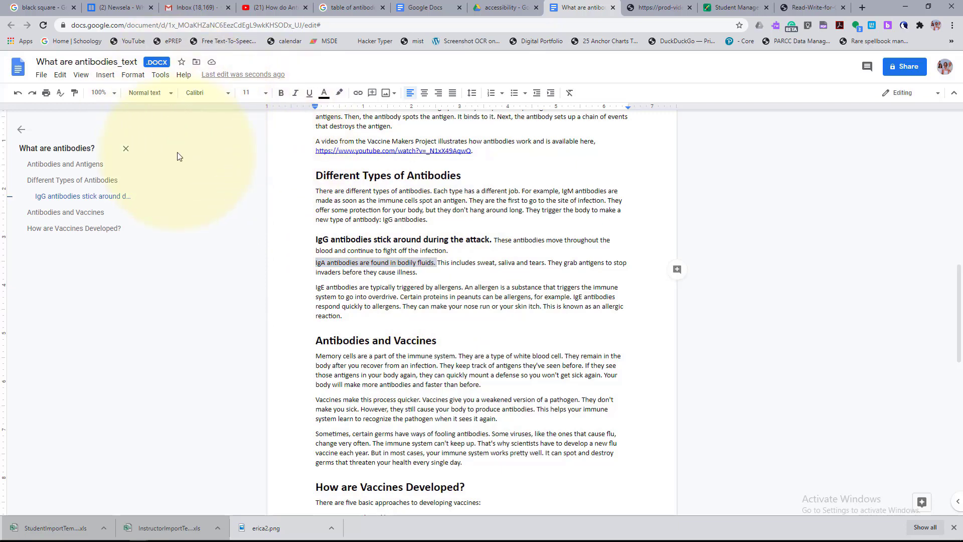
click(150, 93)
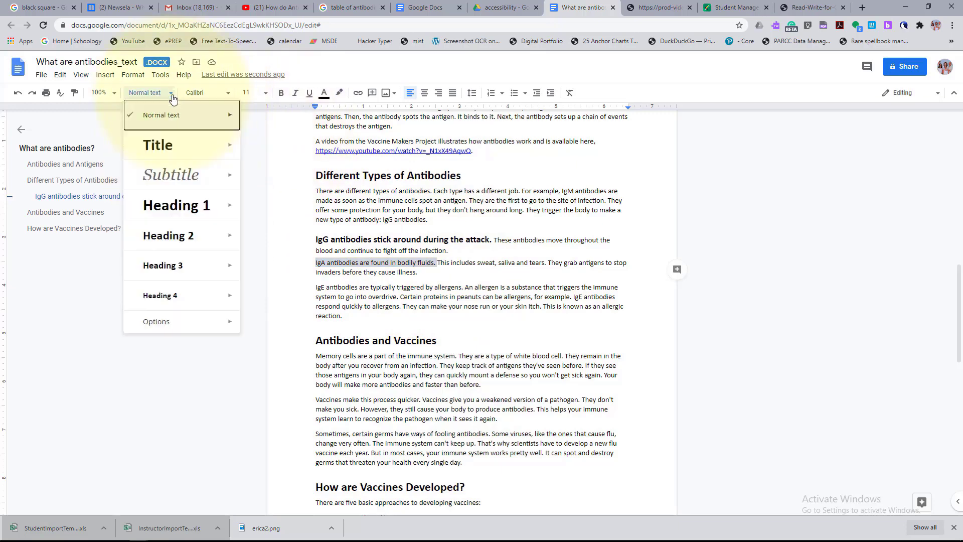
click(166, 265)
click(735, 267)
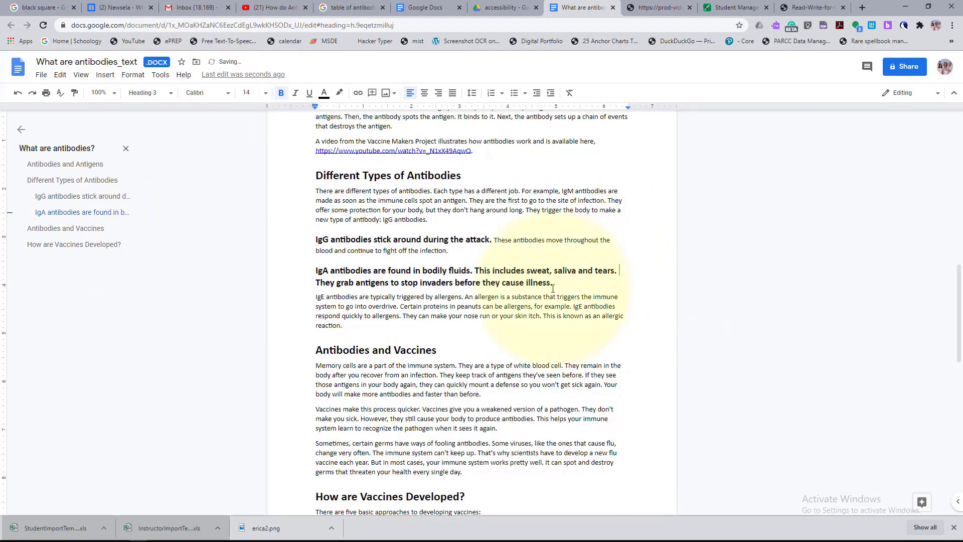
- Set the rest of the IgA paragraph, from "This includes sweat" onward, to font size 11 without bold
drag(553, 282, 475, 270)
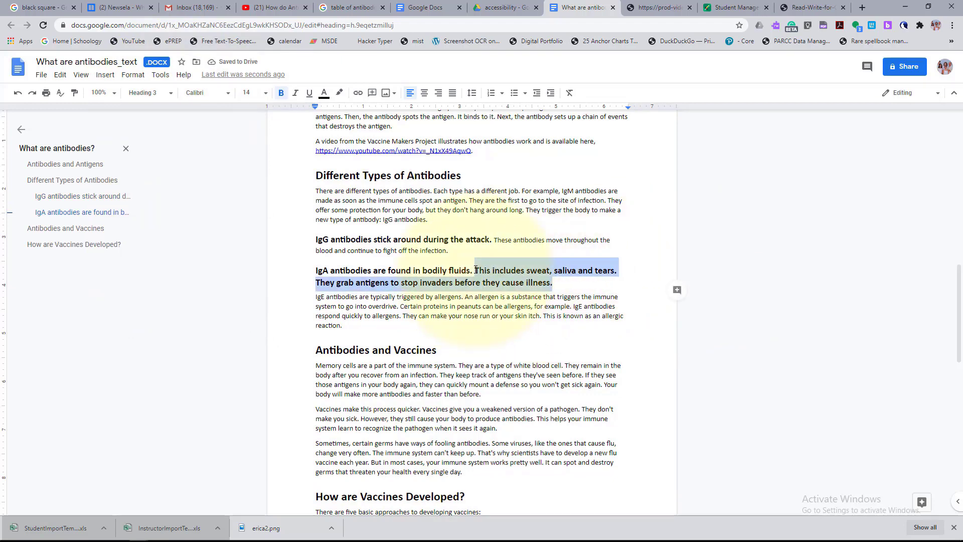
click(261, 93)
click(250, 159)
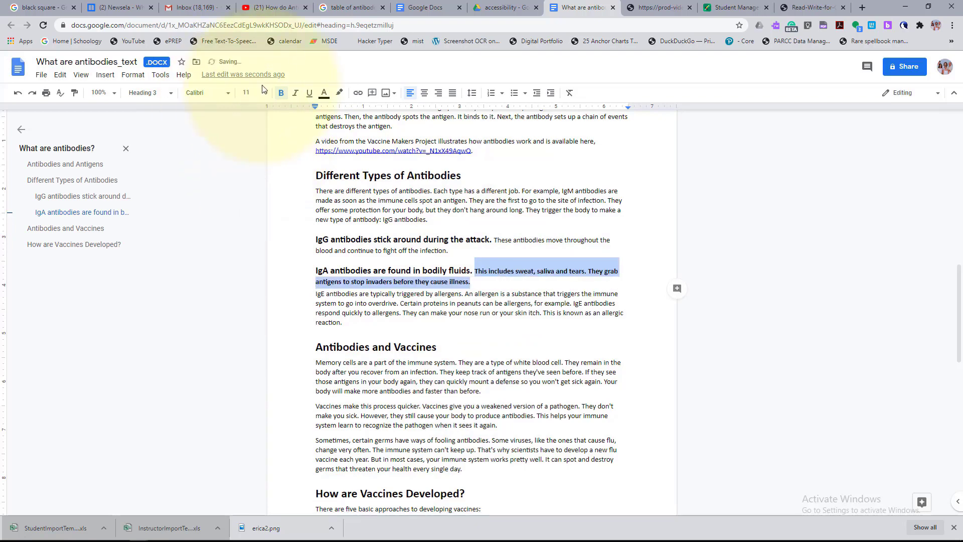
click(283, 94)
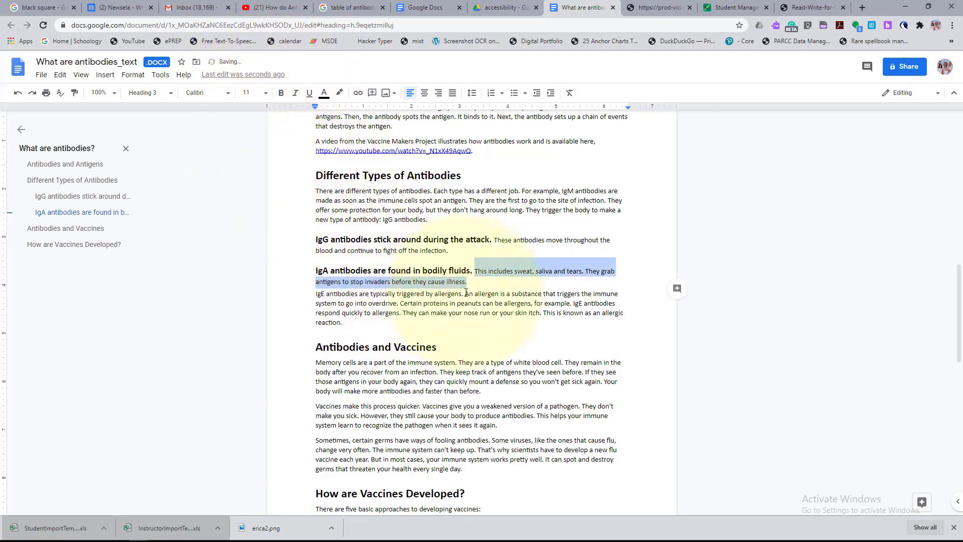
- Apply the Heading 3 style to the paragraph starting "IgE antibodies are typically triggered by allergens."
drag(465, 293, 314, 297)
click(150, 92)
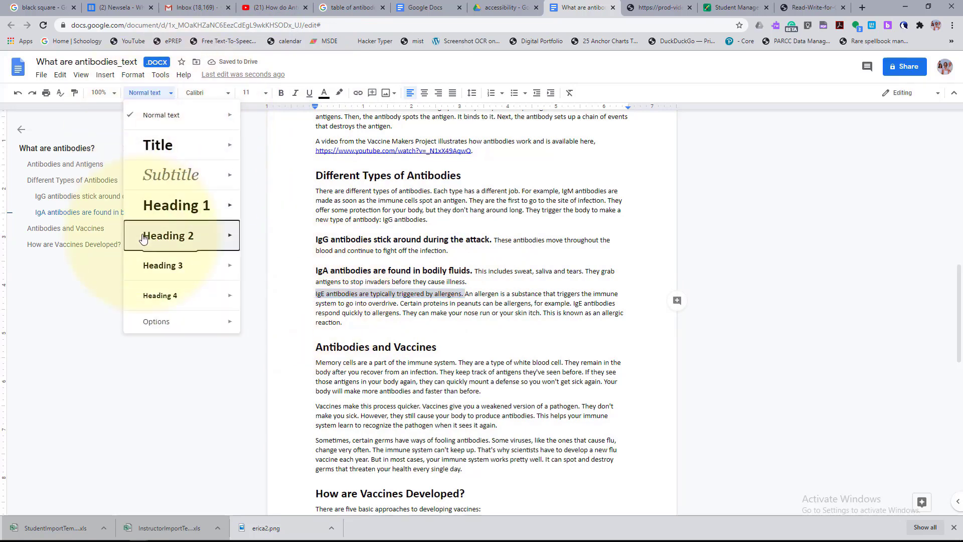
click(219, 270)
click(510, 301)
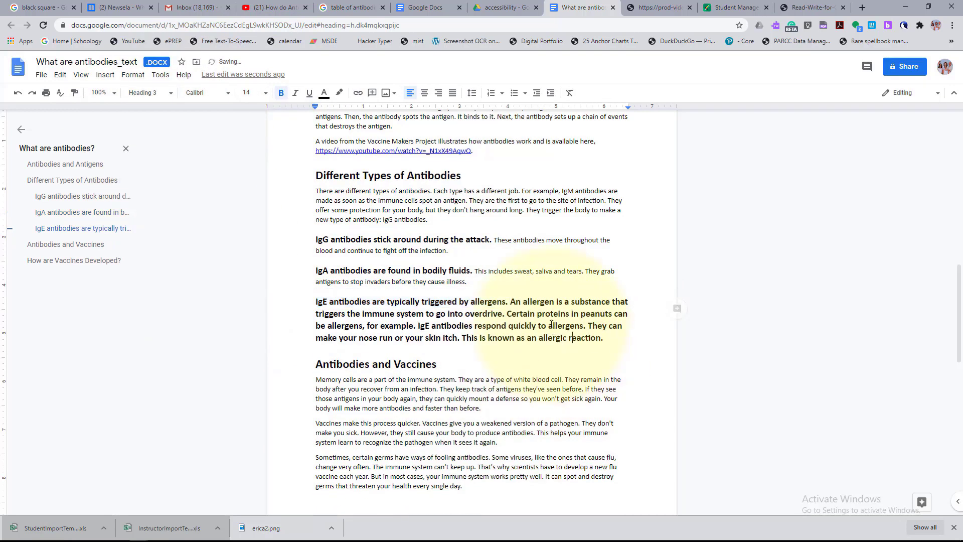
- Set the rest of the IgE paragraph, from "An allergen is a substance" onward, to font size 11 without bold or italics
drag(509, 302, 606, 340)
click(292, 93)
click(295, 94)
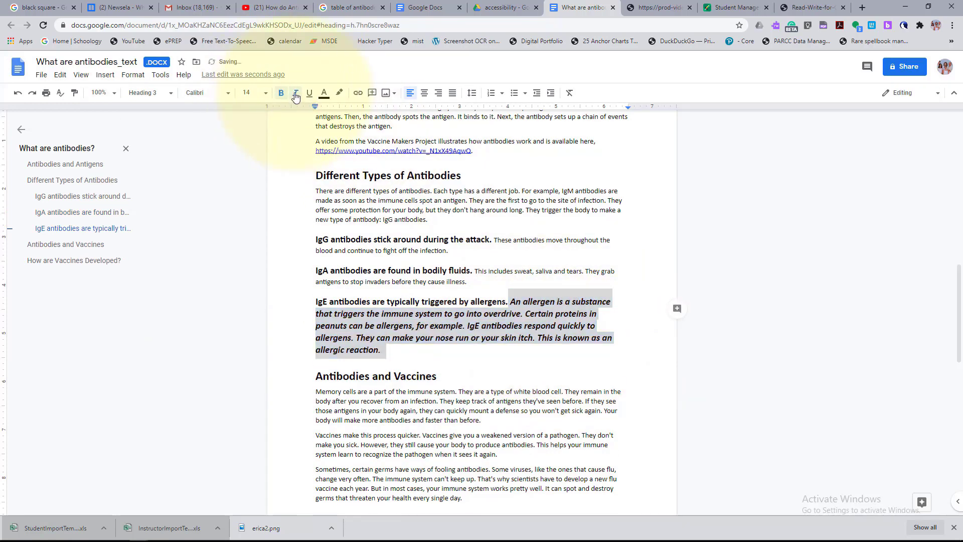
click(279, 94)
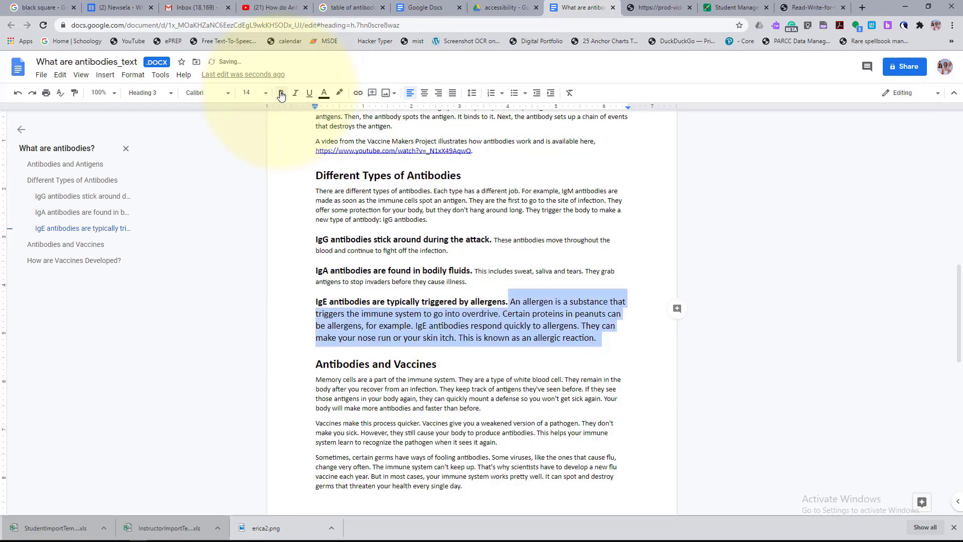
click(281, 94)
click(281, 94)
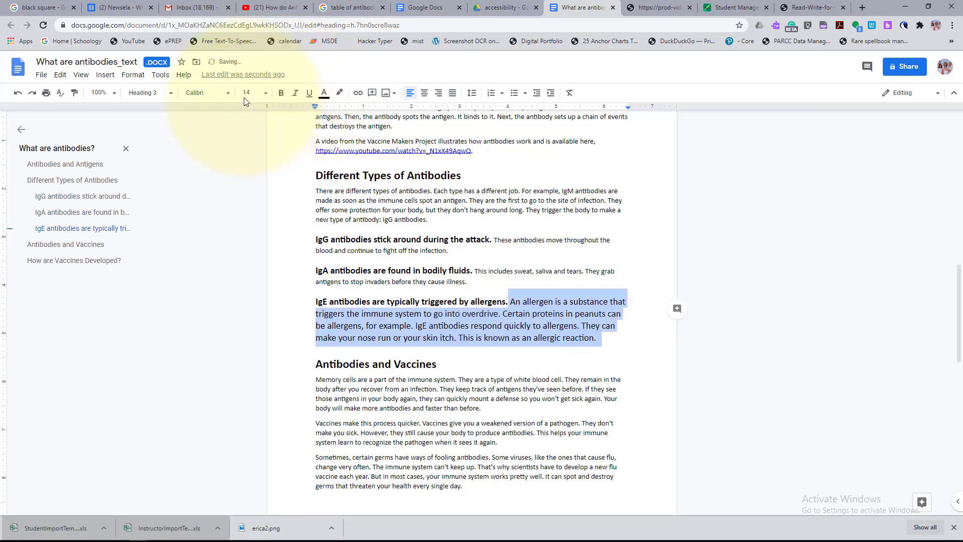
click(264, 94)
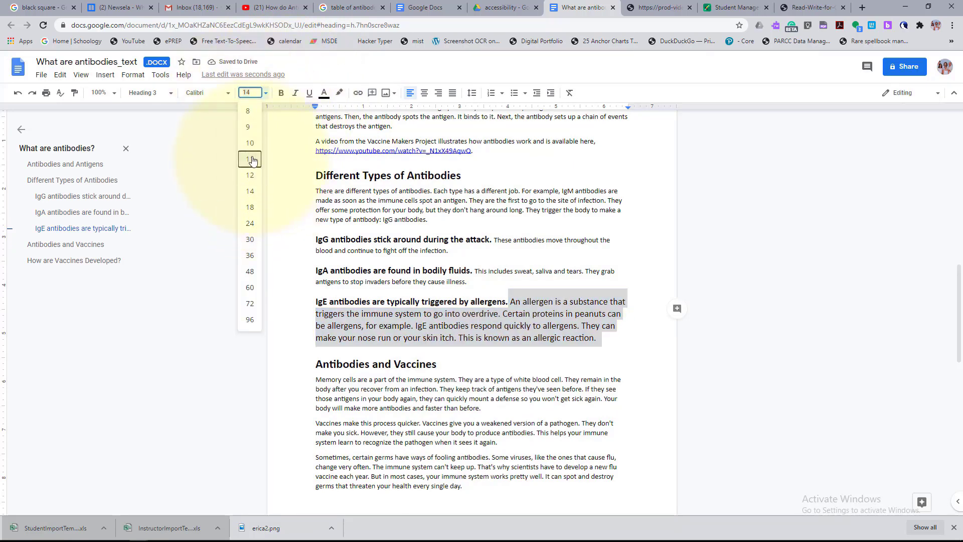
click(249, 158)
scroll(292, 223, up, 4)
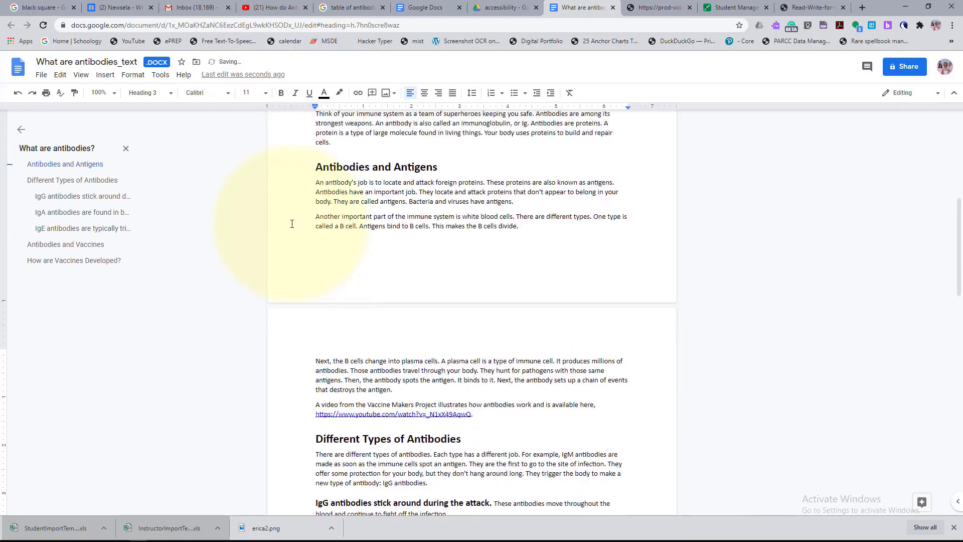
scroll(292, 223, down, 1)
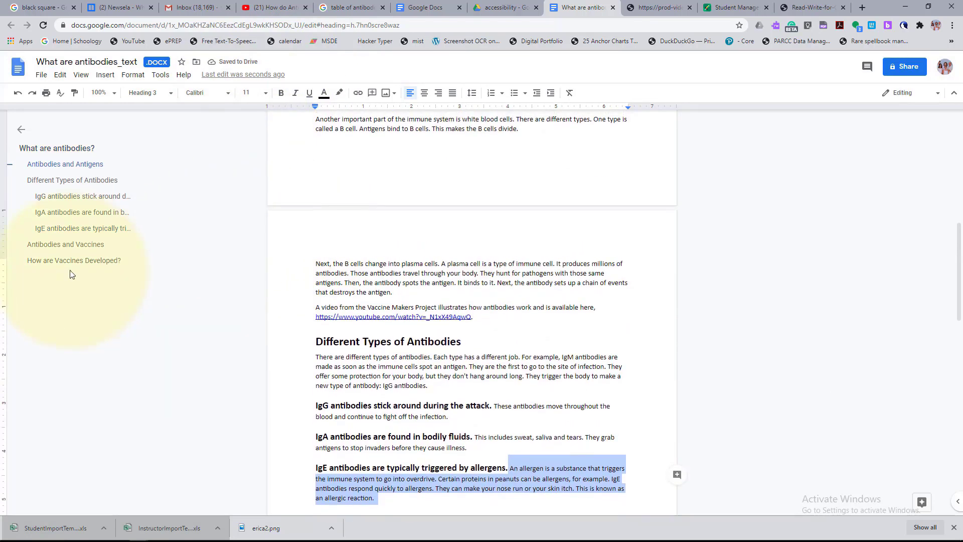
- Navigate through the outline between the sections Antibodies and Vaccines, Different Types of Antibodies, and Antibodies and Antigens
click(70, 248)
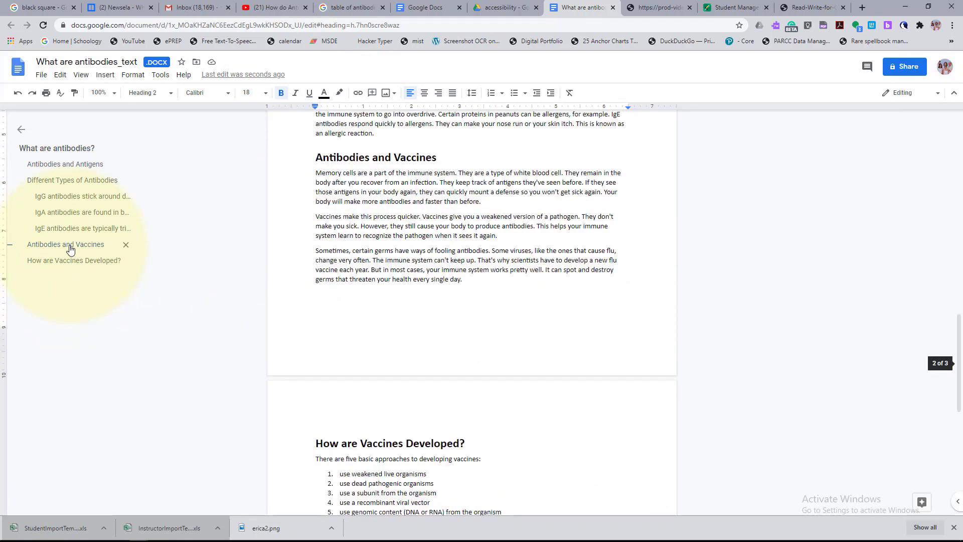
click(55, 180)
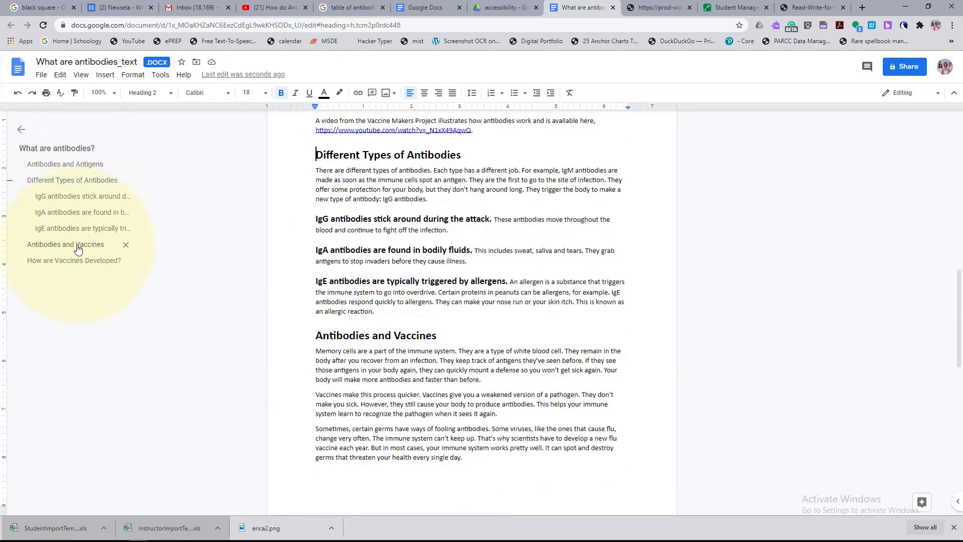
click(94, 245)
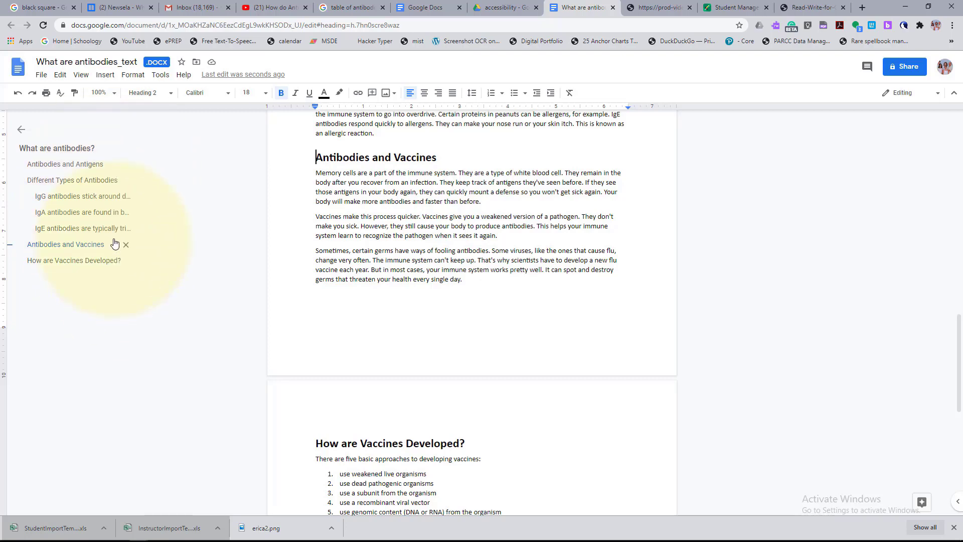
click(66, 180)
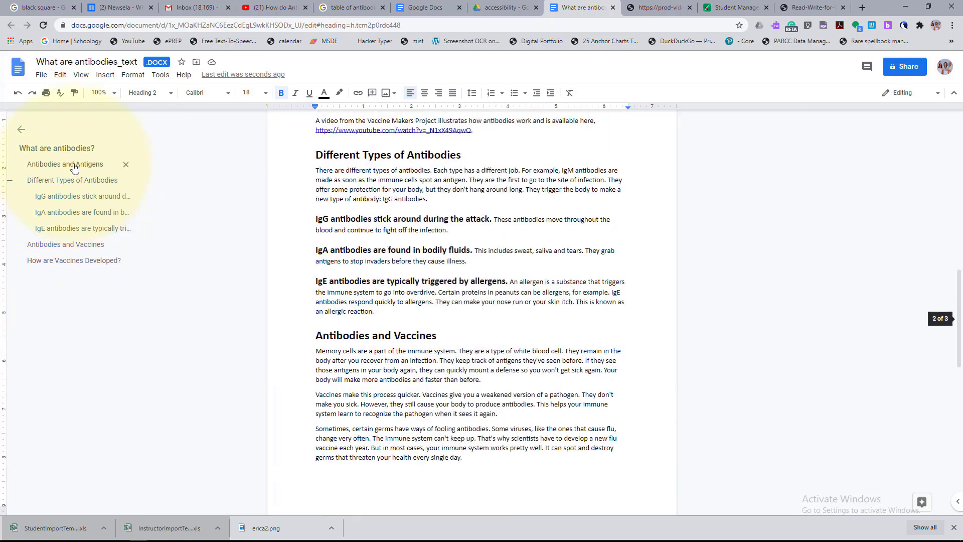
click(74, 165)
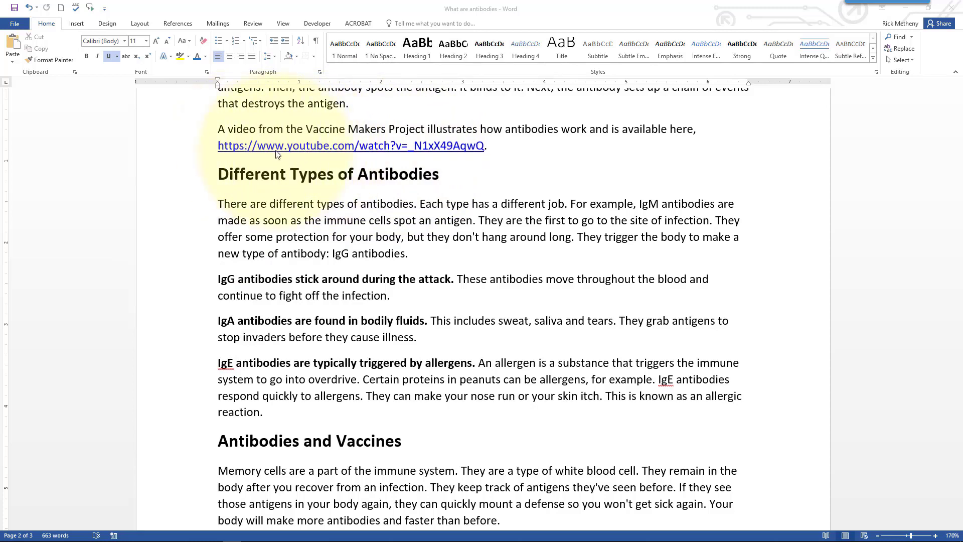
- In the Word document, change the YouTube hyperlink's display text to "Link to video that illustrates how antibodies work"
right_click(318, 146)
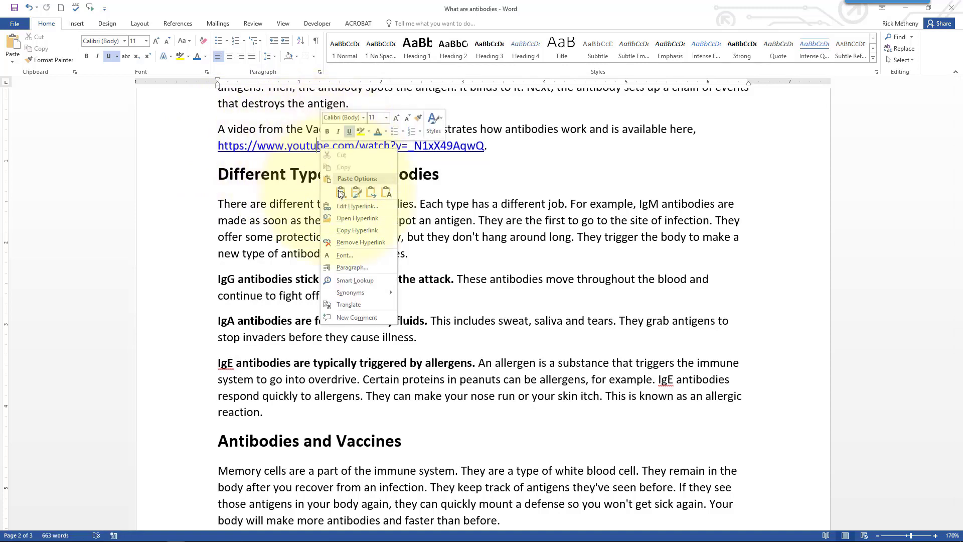
click(345, 207)
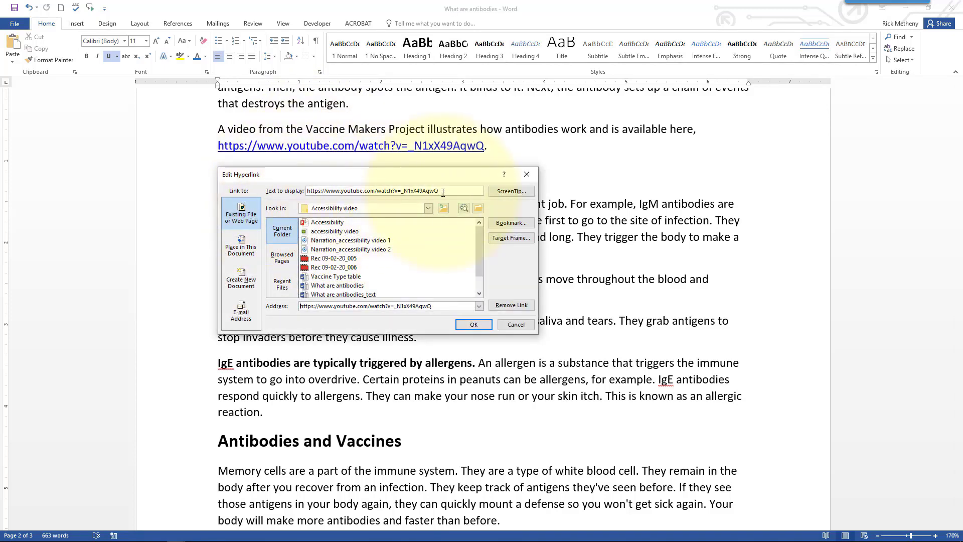
drag(431, 191, 304, 191)
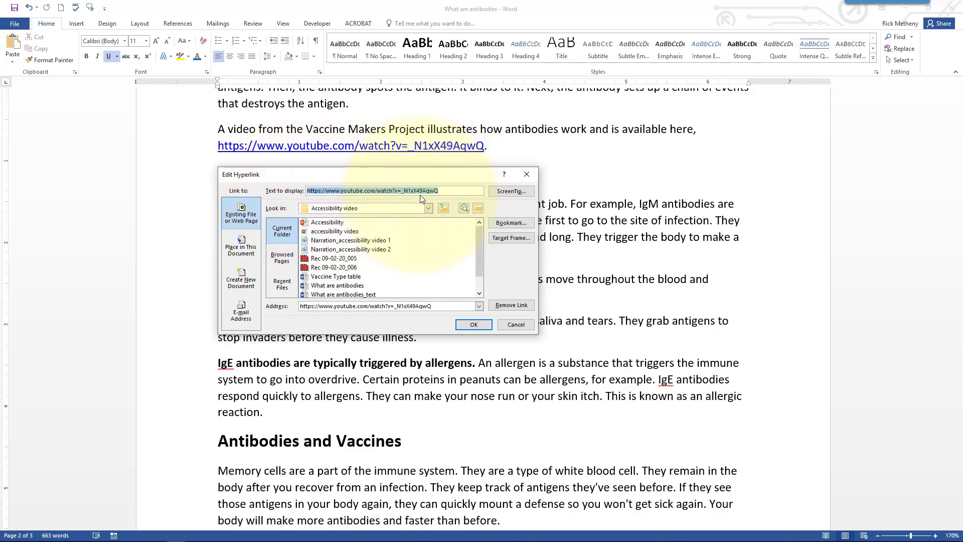
text(Link to )
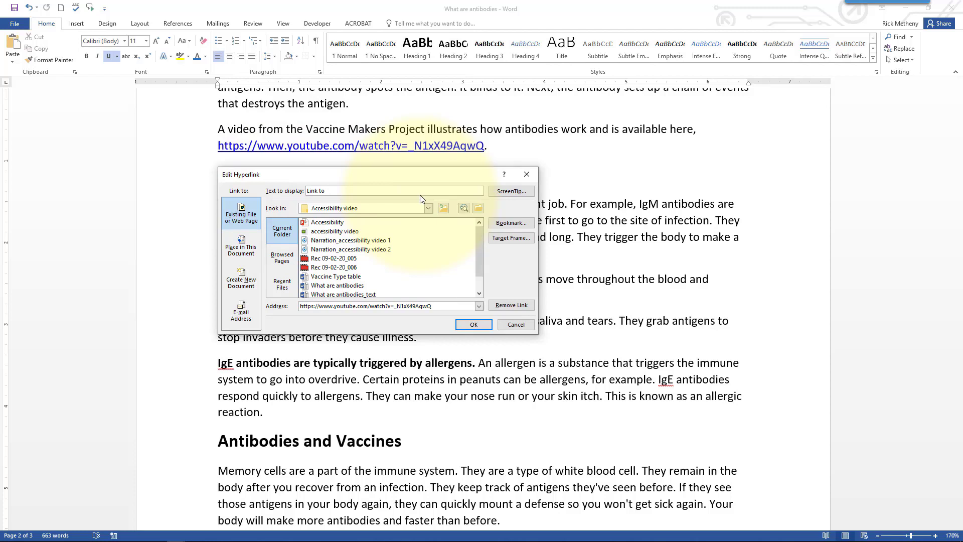
text(video that illustrates how antibodies work)
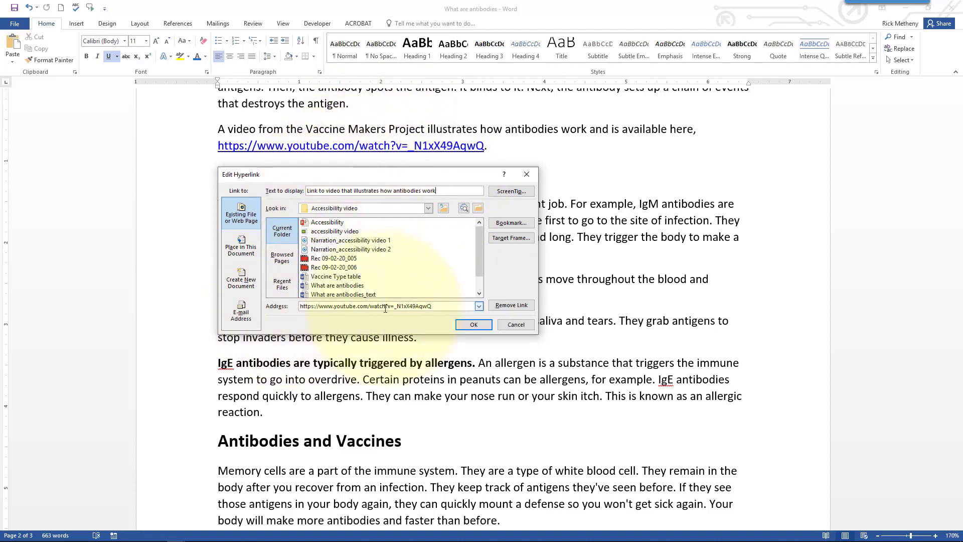
click(473, 326)
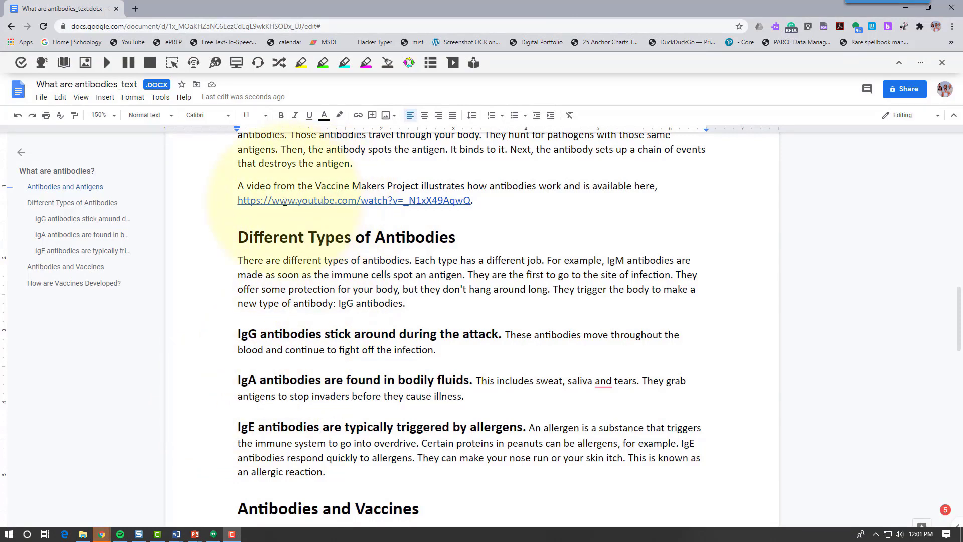
- In the Google Docs version, try replacing the YouTube URL with its video title, and undo the replacement
click(314, 200)
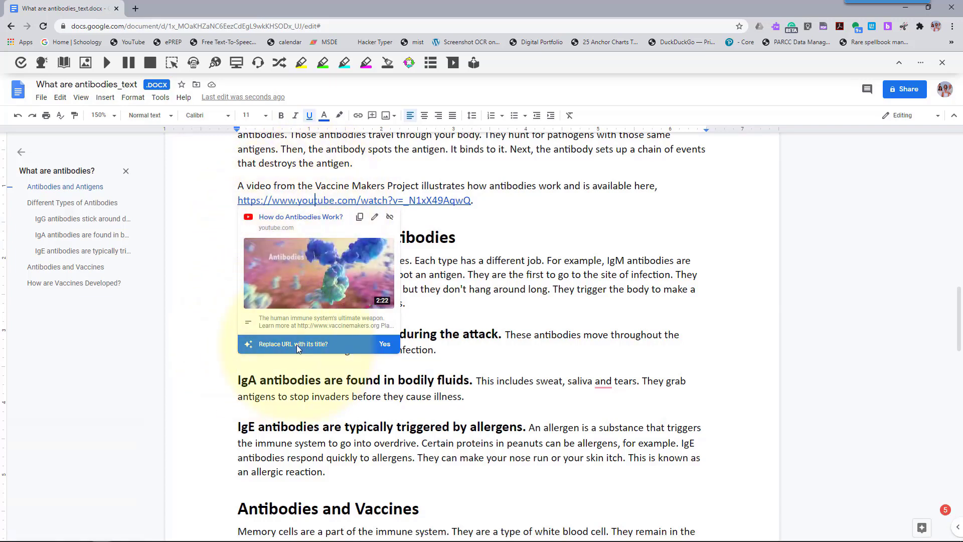
click(384, 347)
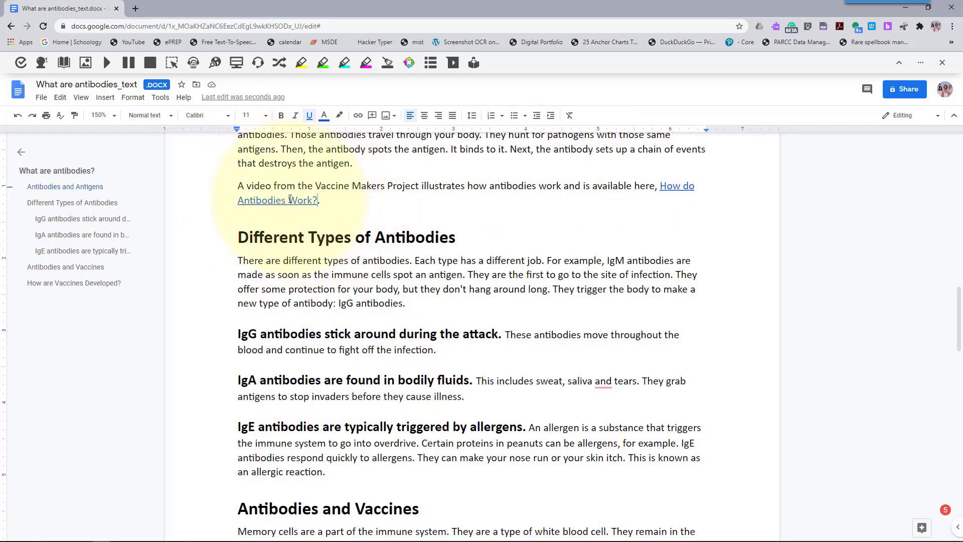
click(17, 117)
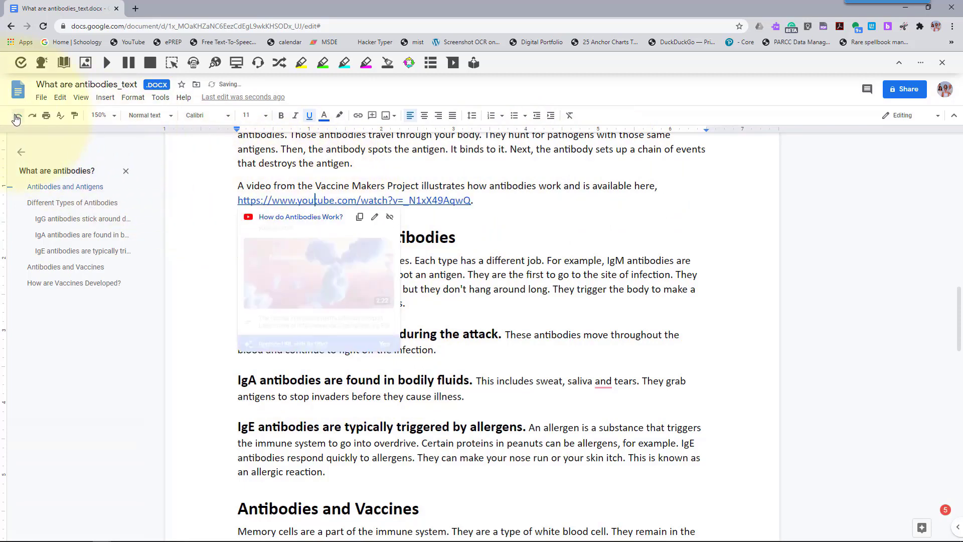
- Set the YouTube link's display text to "Link to video on how antibodies work", keeping its address
click(374, 219)
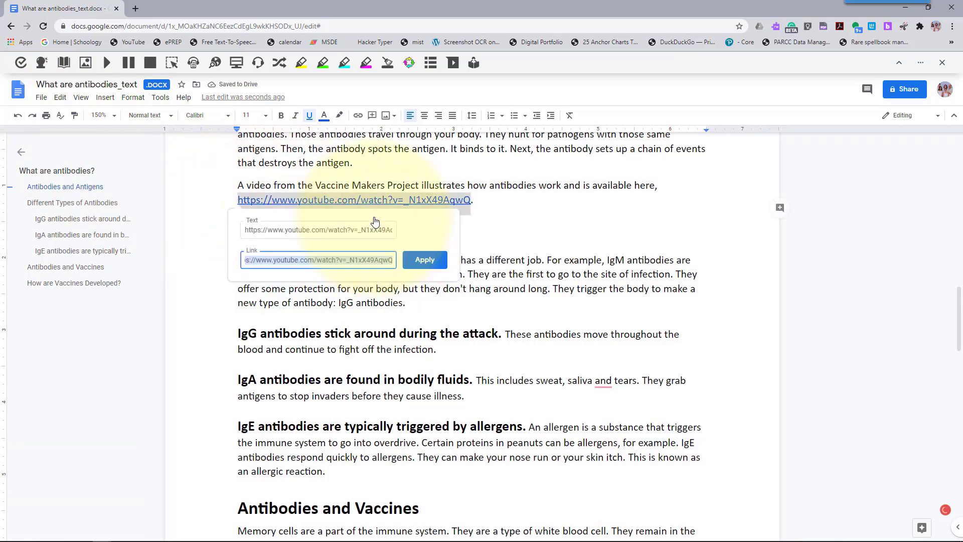
click(252, 231)
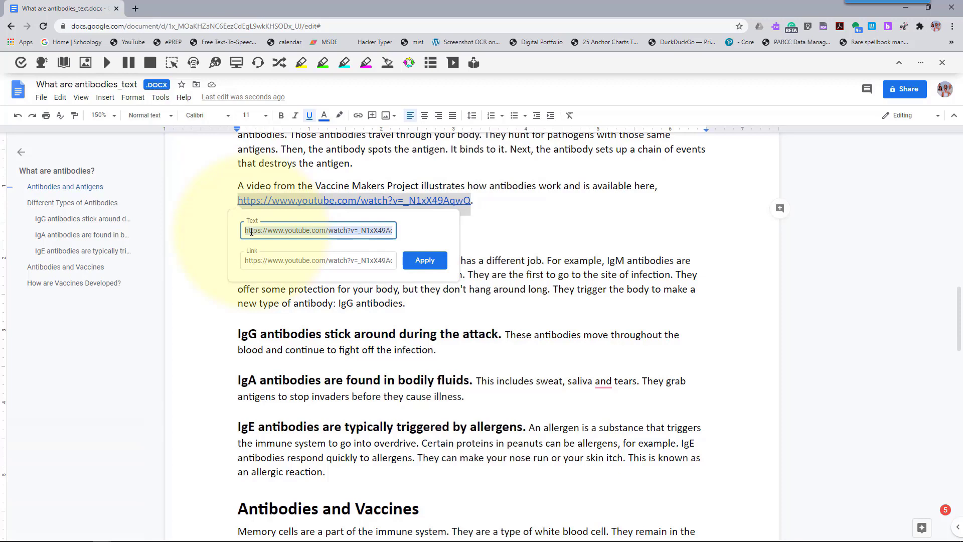
text(Link to video on how antibodies work)
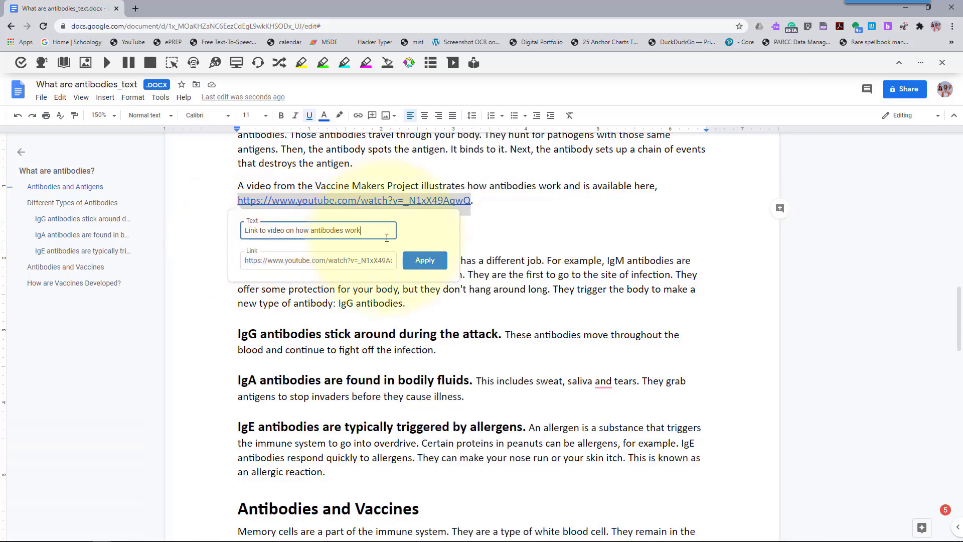
click(424, 260)
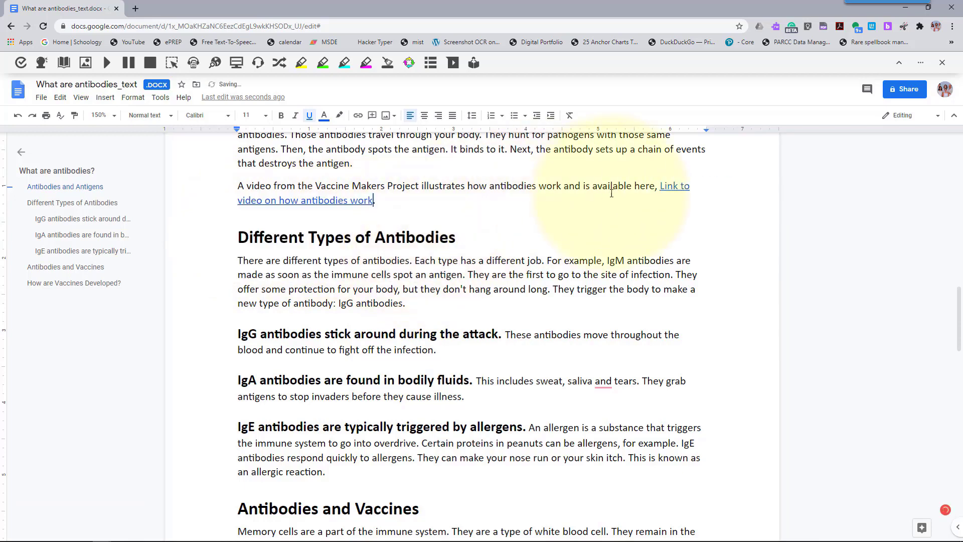
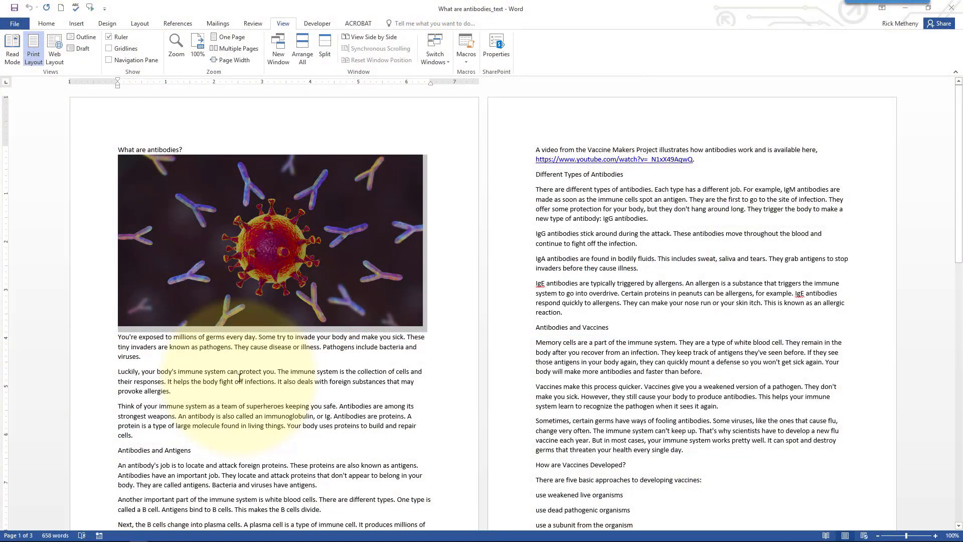
- In Word, examine the body text of What are antibodies_text and the vaccine type table picture on the last page
drag(234, 381, 271, 394)
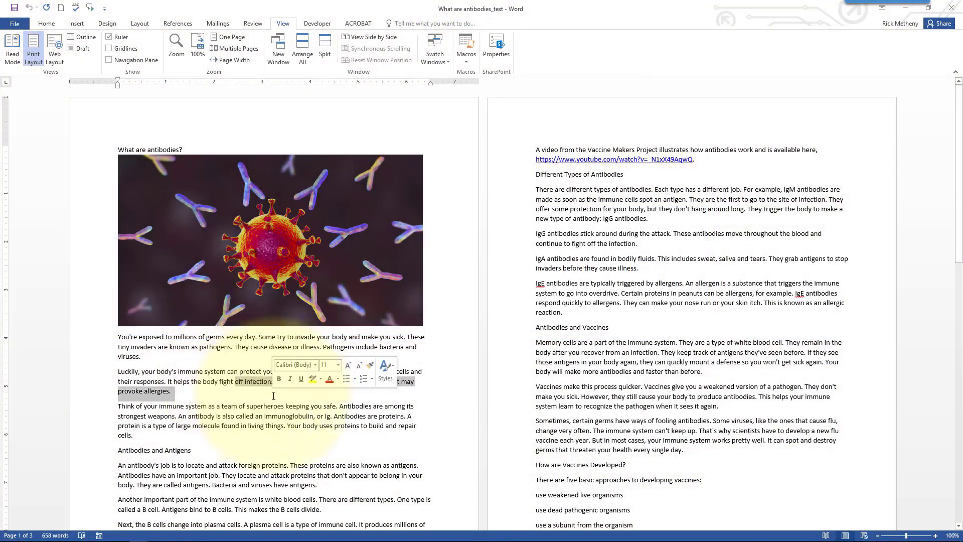
click(251, 384)
scroll(250, 384, down, 10)
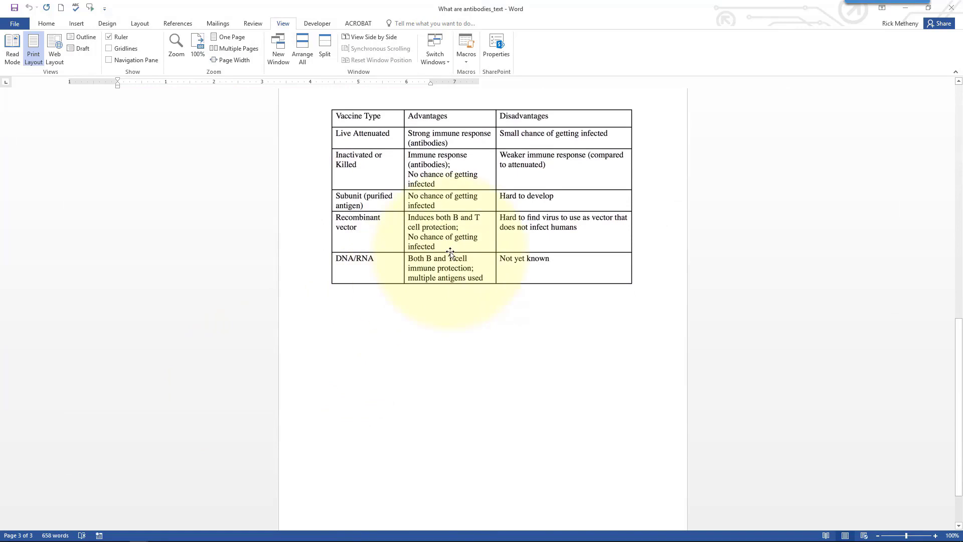
click(451, 253)
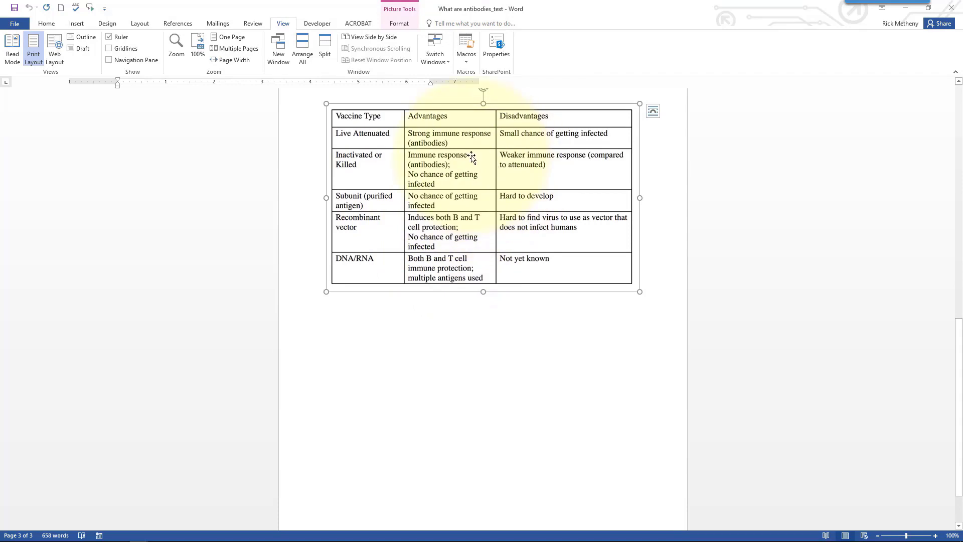
scroll(471, 157, up, 12)
click(310, 360)
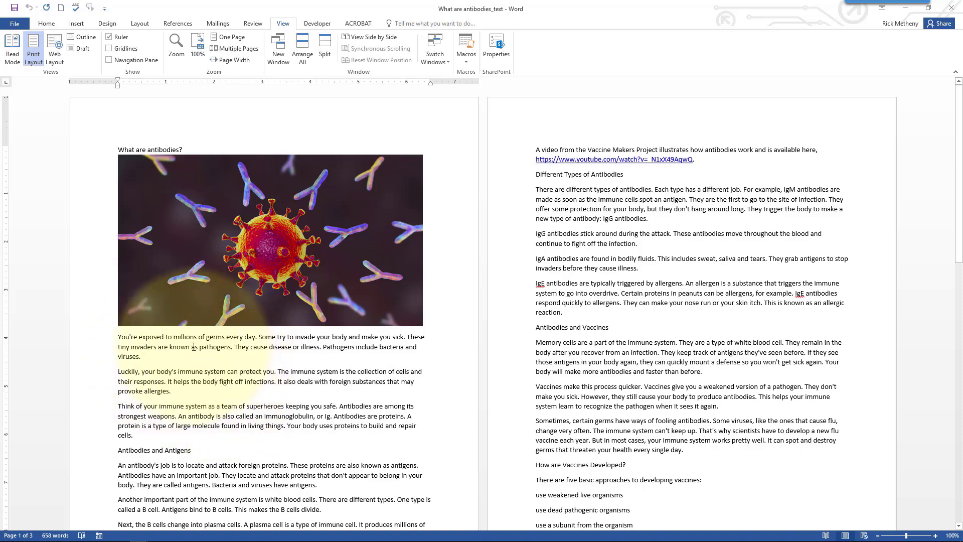
- Run the accessibility check on the What are antibodies_text document
click(22, 22)
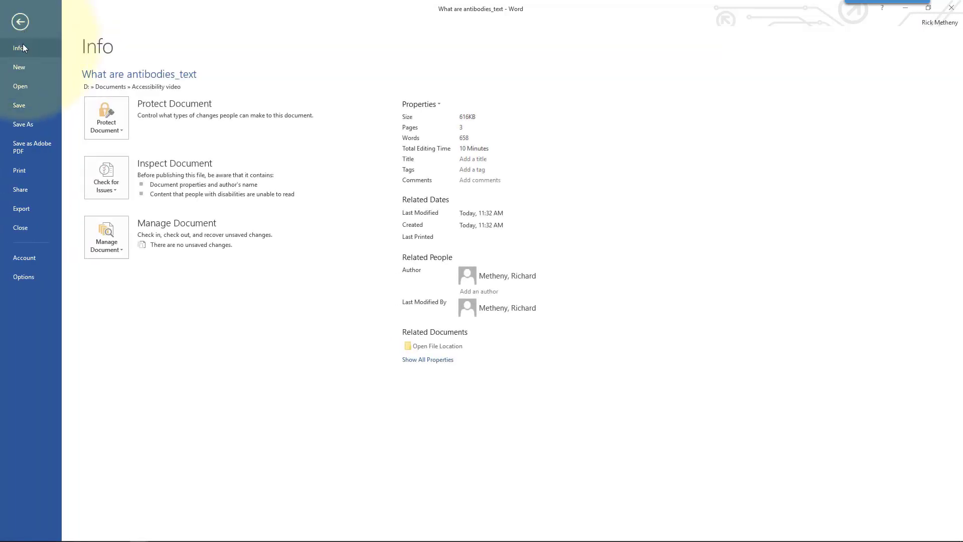
click(107, 183)
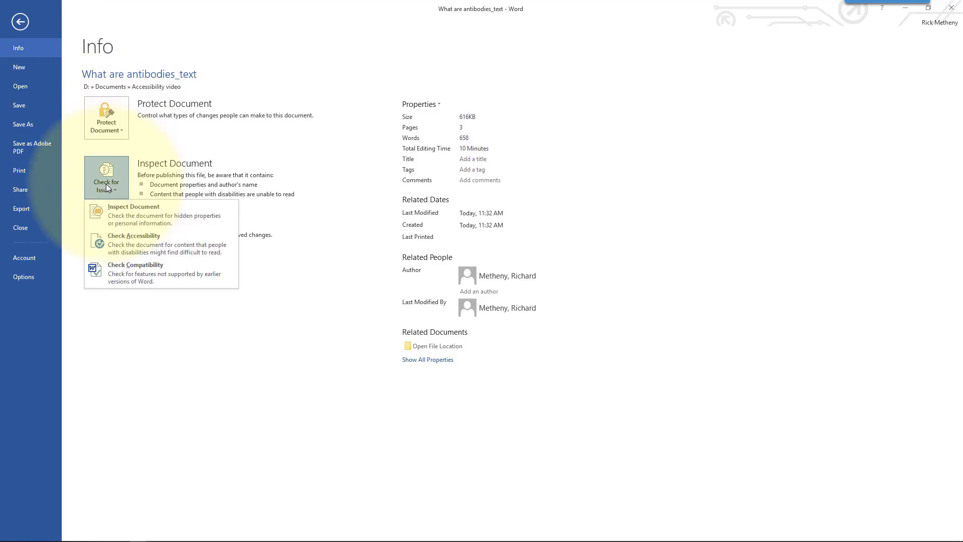
click(123, 247)
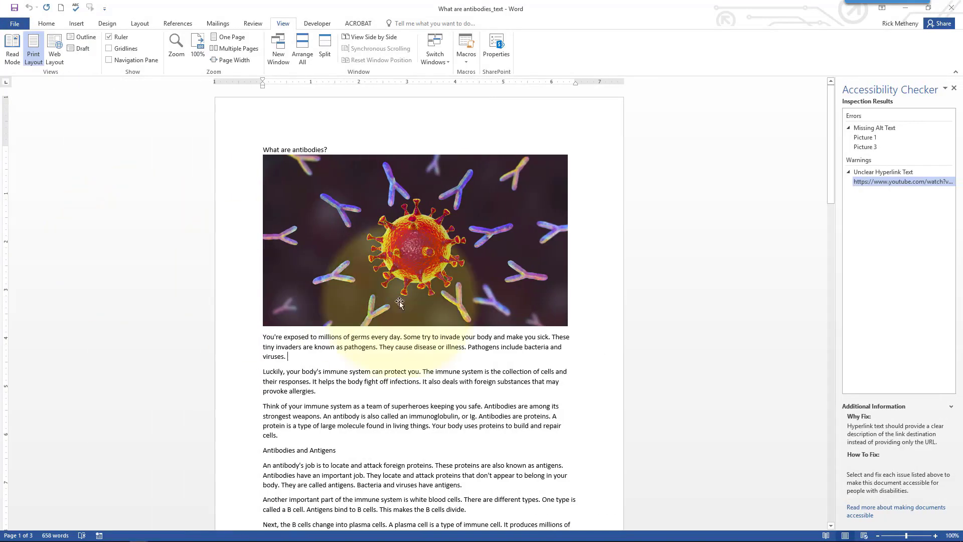
- Review the missing alt text entries for Picture 3 and Picture 1 and the unclear hyperlink text entry, and return to the document's start
click(875, 147)
click(875, 137)
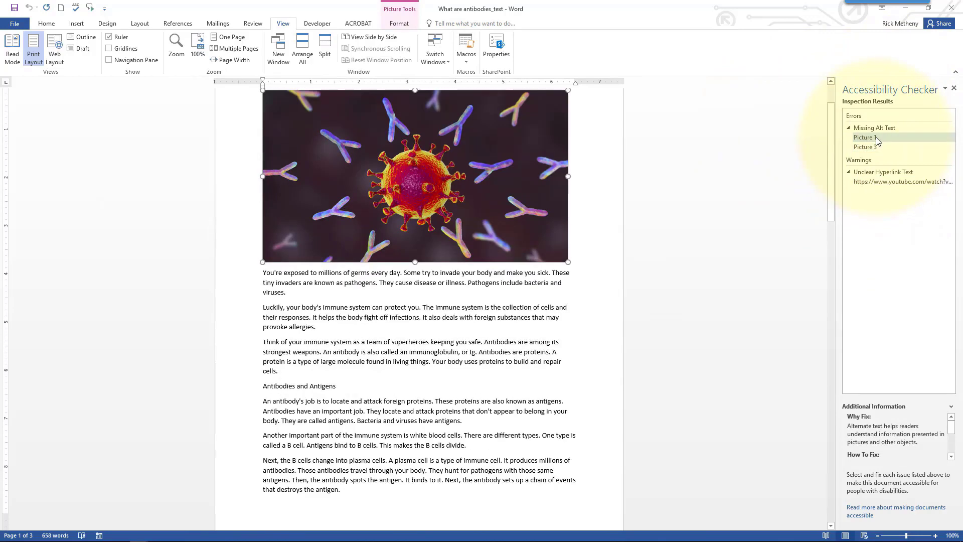
click(875, 181)
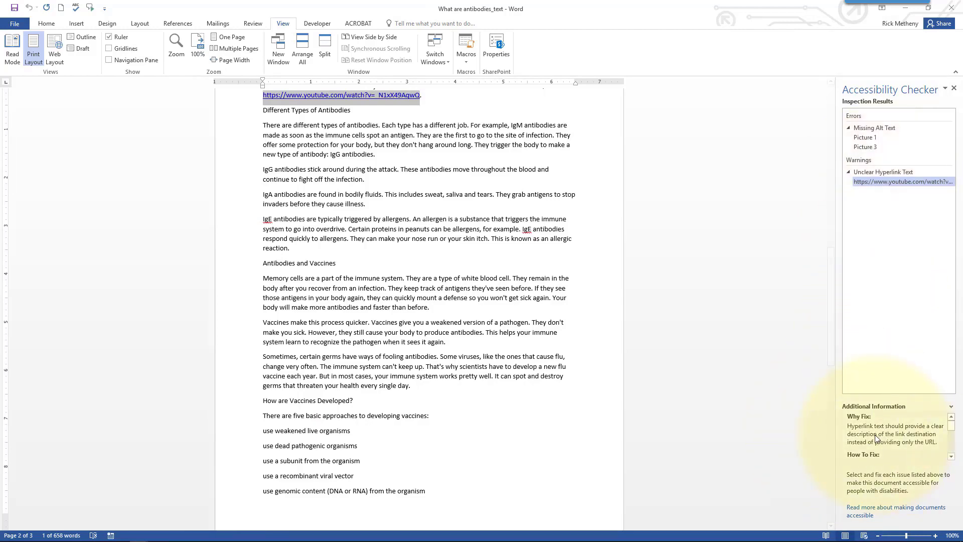
click(562, 217)
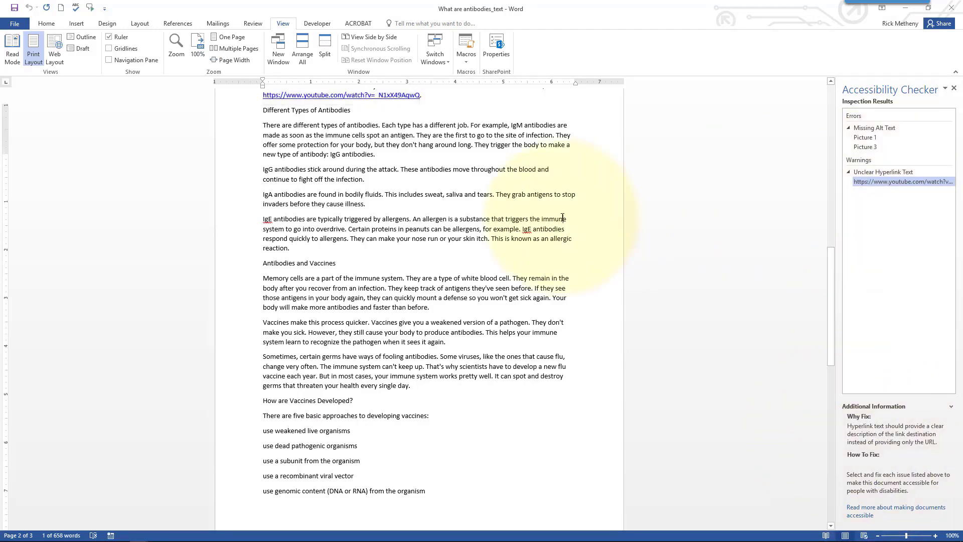
key(ctrl+Home)
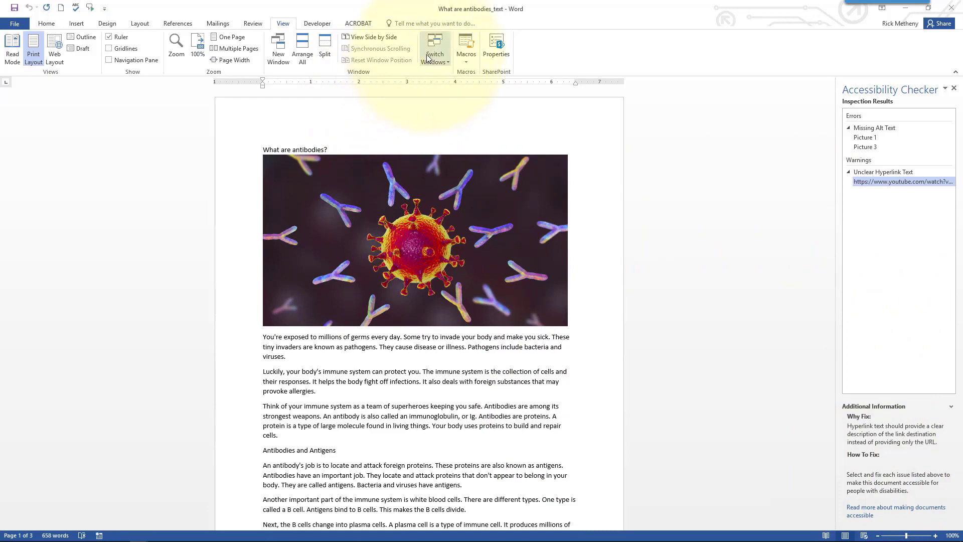
- Switch to the document What are antibodies in process, run the accessibility check on it, and close the results
click(426, 57)
click(456, 74)
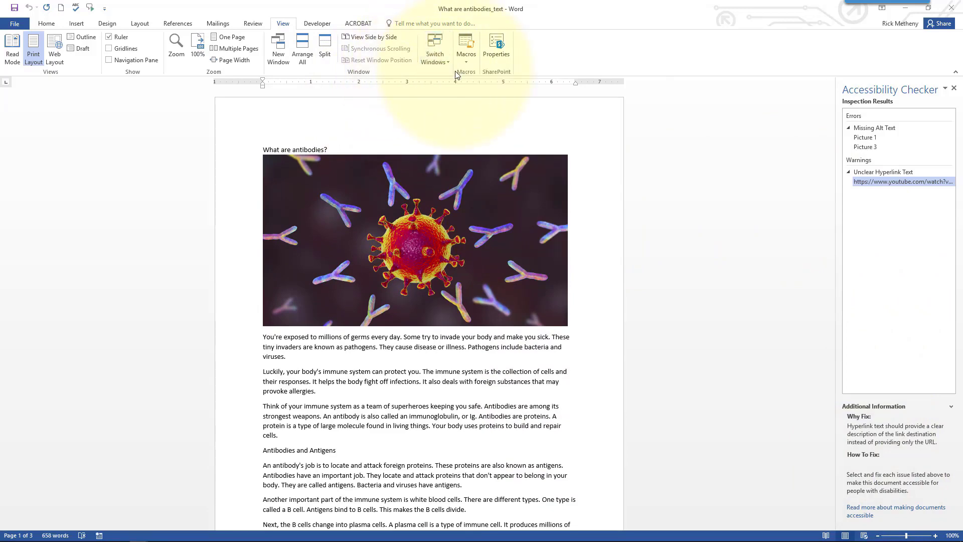
click(16, 23)
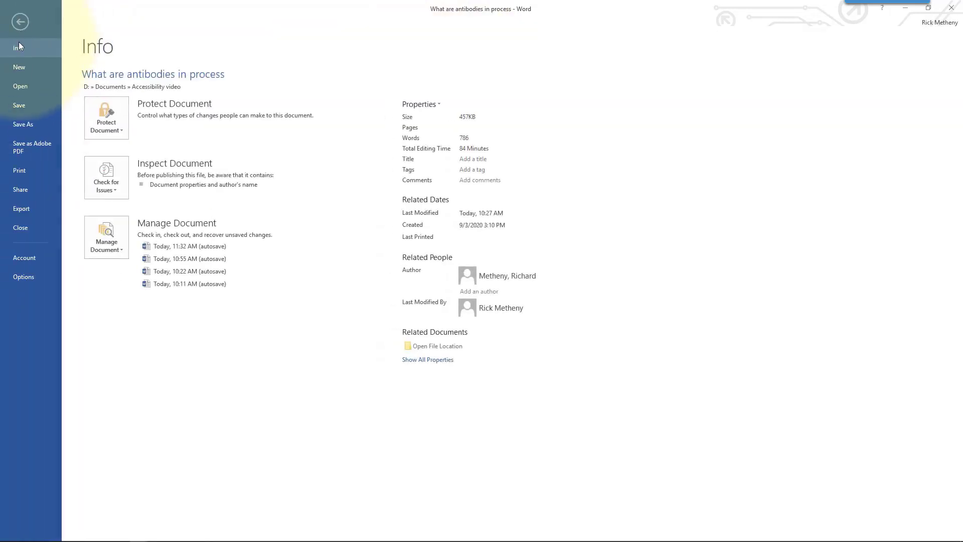
click(108, 183)
click(130, 244)
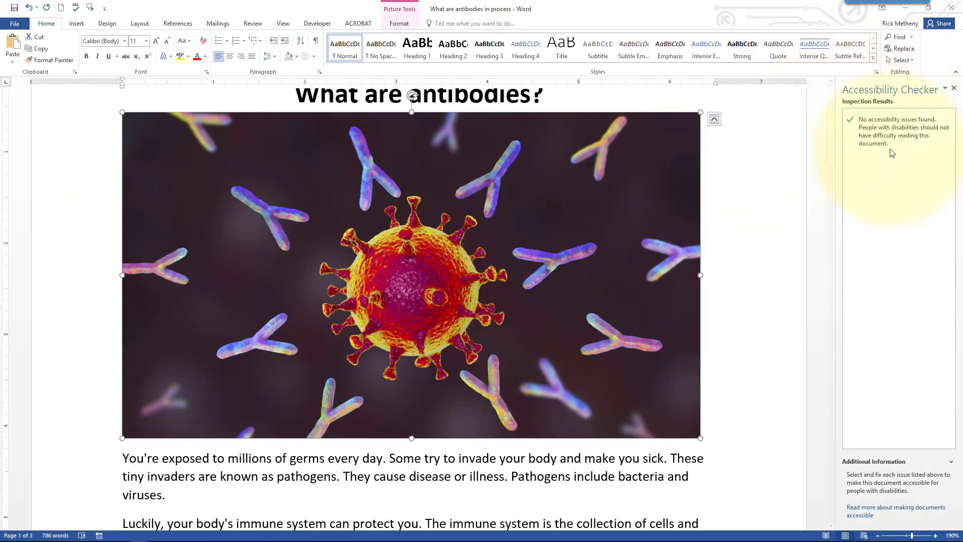
click(954, 89)
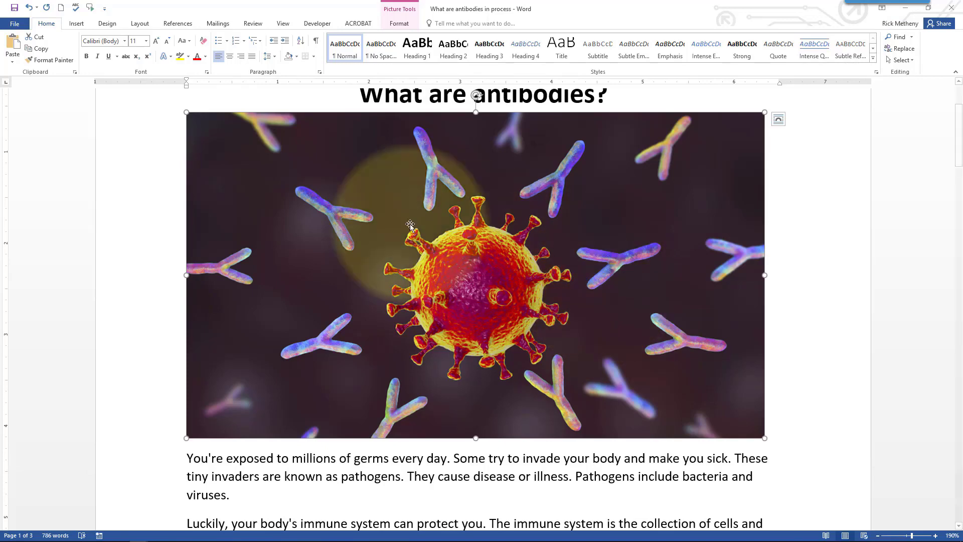
- Prepare to save a copy of What are antibodies in process as a PDF in the Accessibility video folder
click(15, 25)
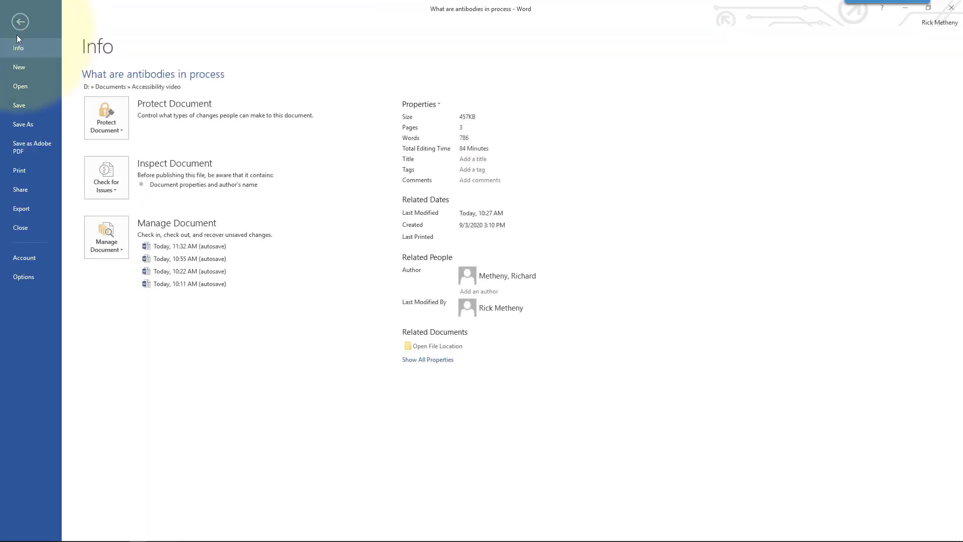
click(23, 128)
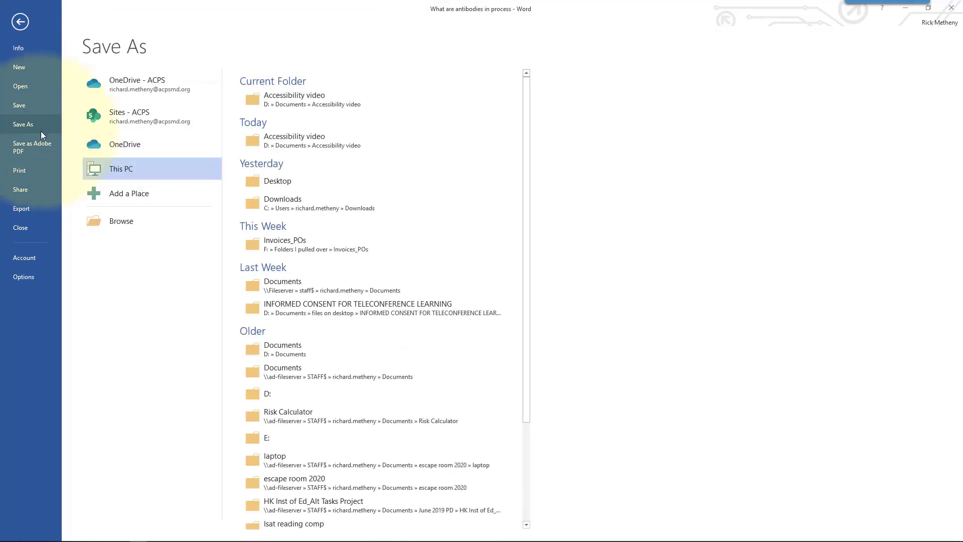
click(303, 101)
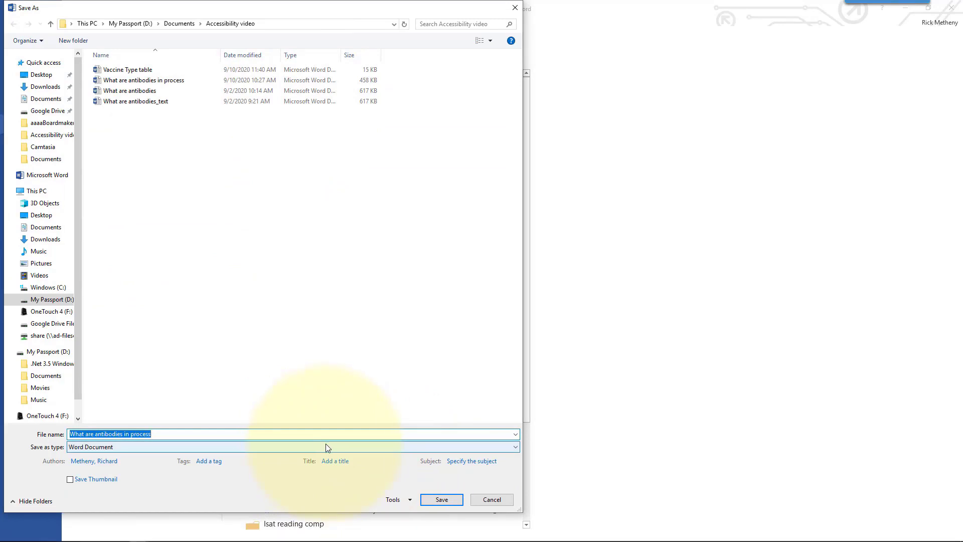
click(326, 446)
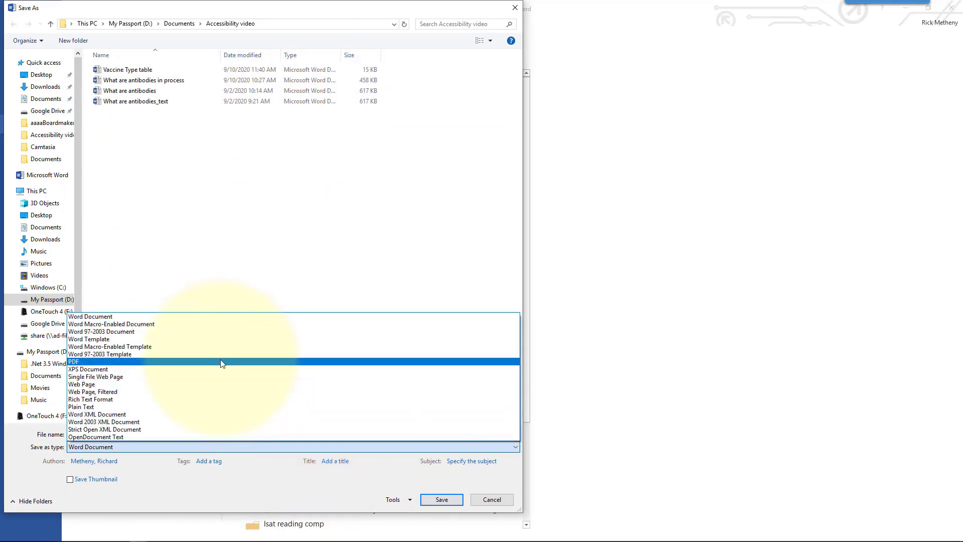
click(223, 364)
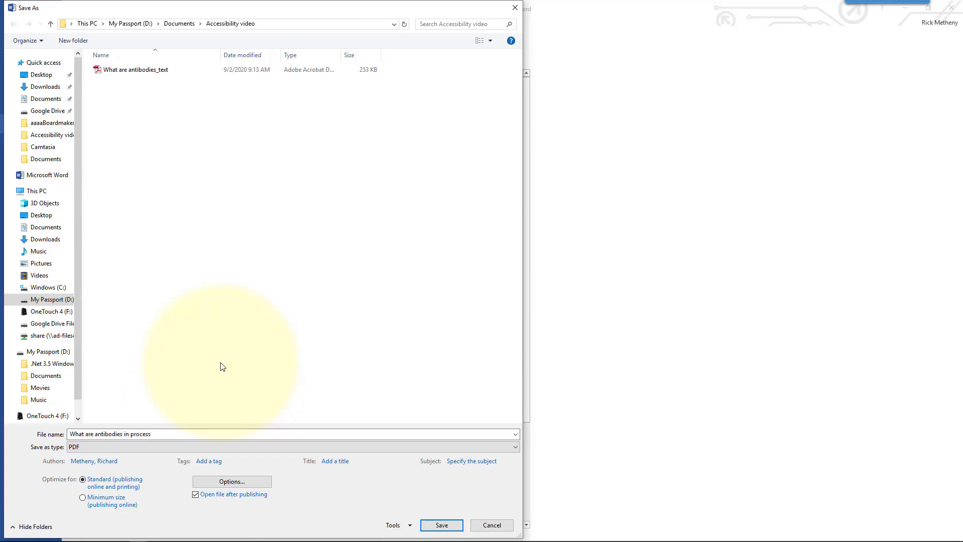
- Include document structure tags for accessibility in the PDF options, publish the PDF, and look through the resulting pages
click(226, 481)
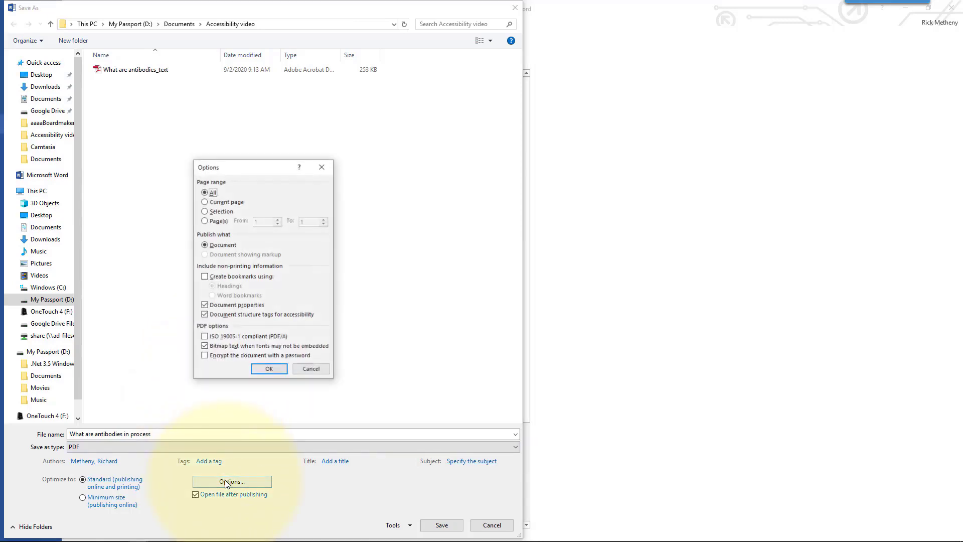
click(204, 315)
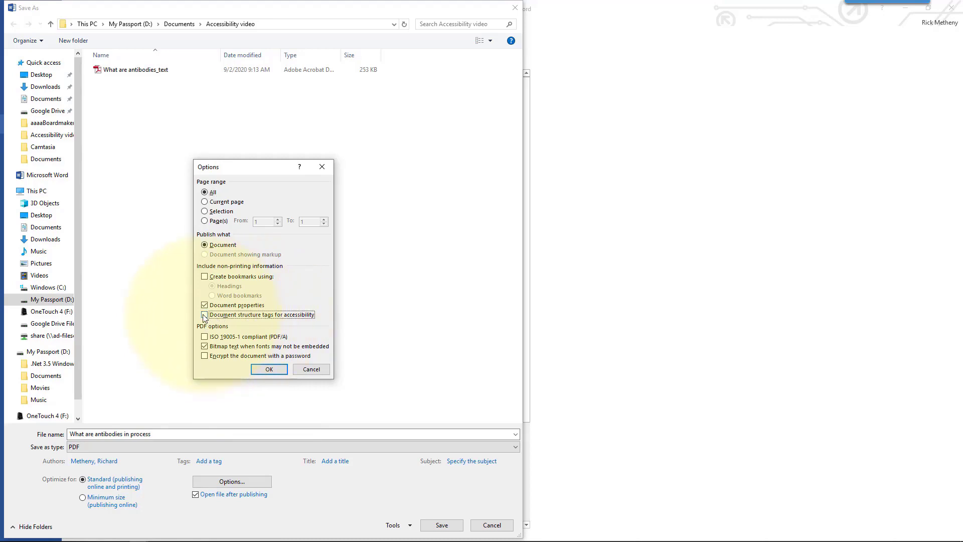
click(278, 370)
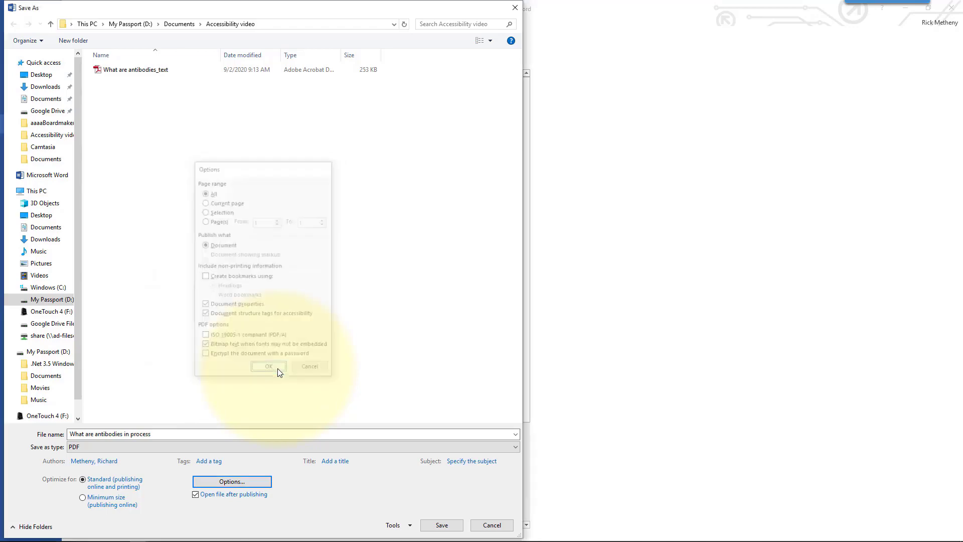
click(440, 524)
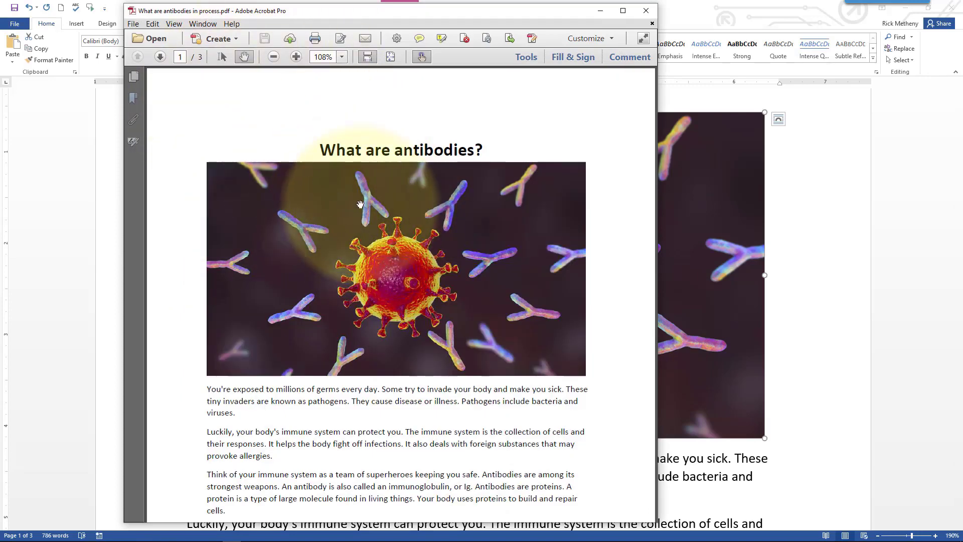
scroll(335, 275, down, 15)
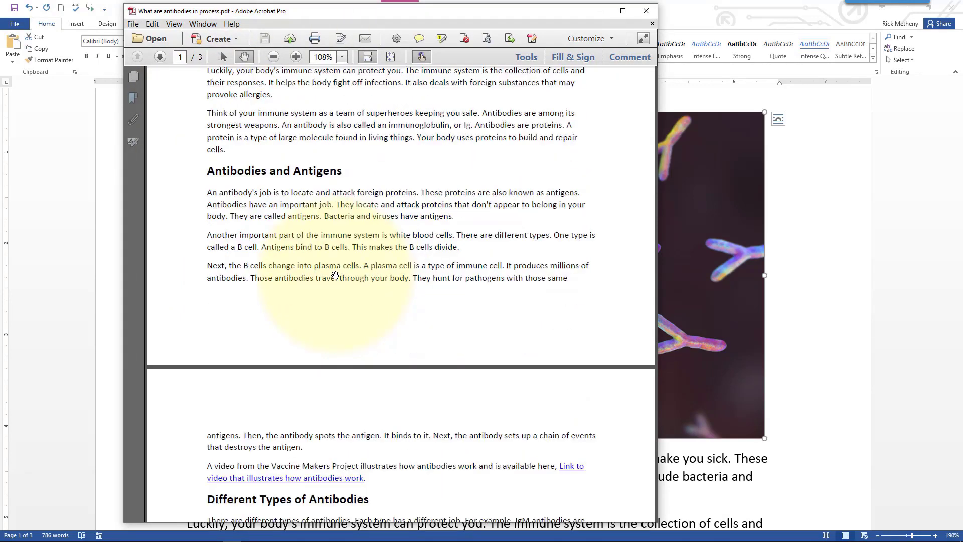
scroll(335, 274, down, 4)
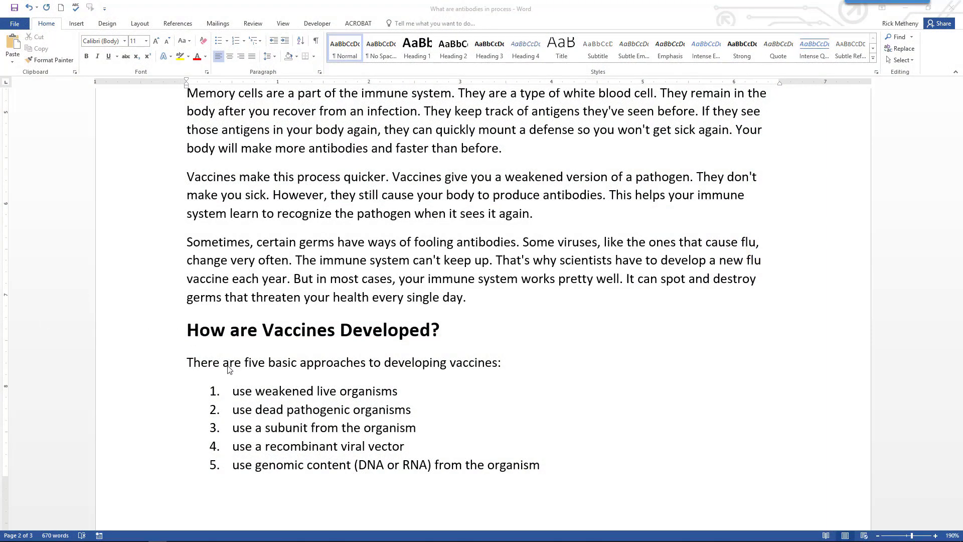
- In Word, insert "(advantages and disadvantages to each approach are referenced in Table 1)" before the colon in the sentence introducing the vaccine approaches
click(501, 366)
key(Left)
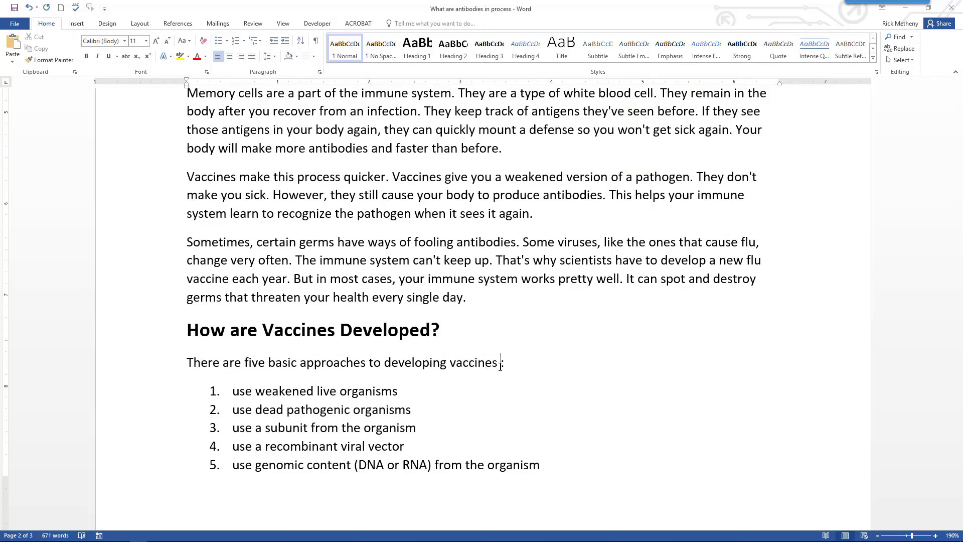
text((advantages and disadvantages to each approach are referenced in Table 1))
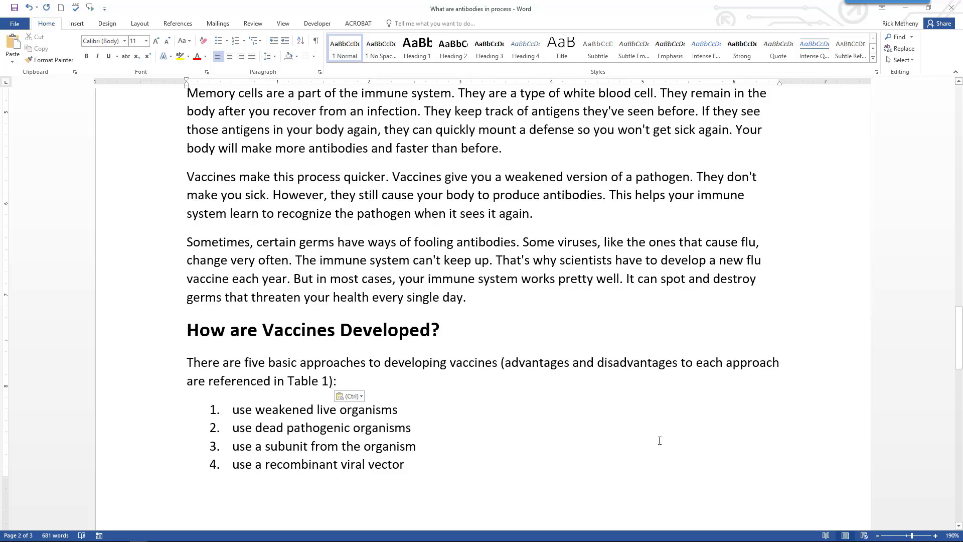
- Insert a table with three columns and six rows on the empty line below the vaccine type table picture
scroll(590, 415, down, 10)
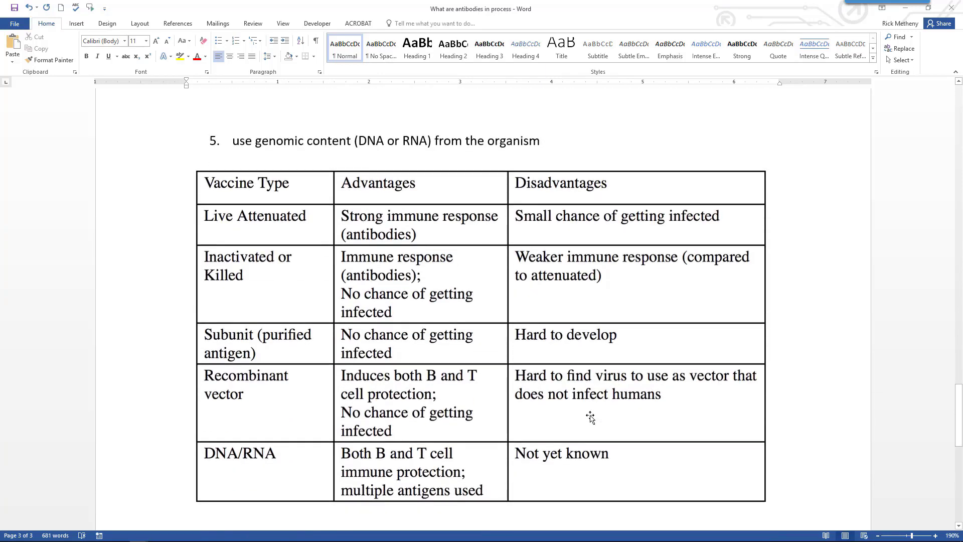
click(444, 352)
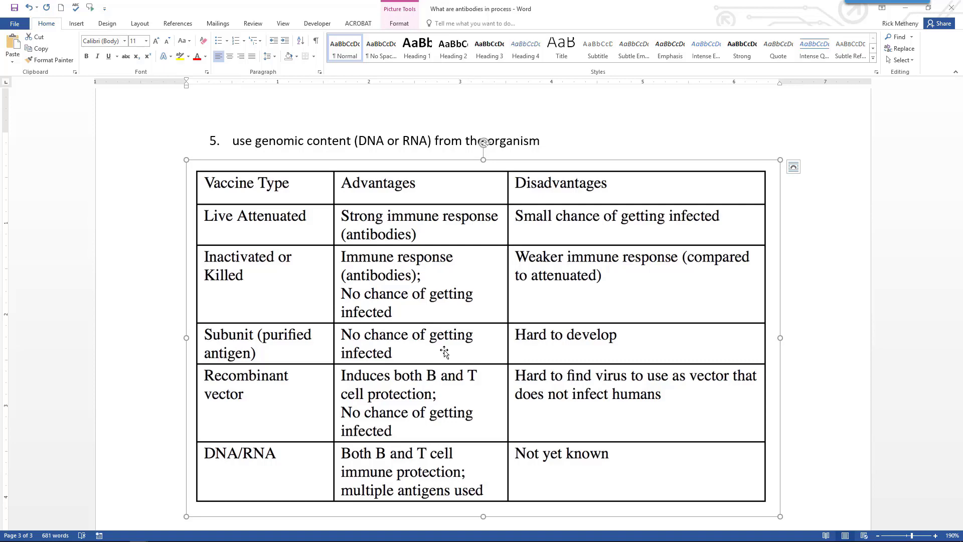
scroll(444, 351, down, 5)
click(228, 290)
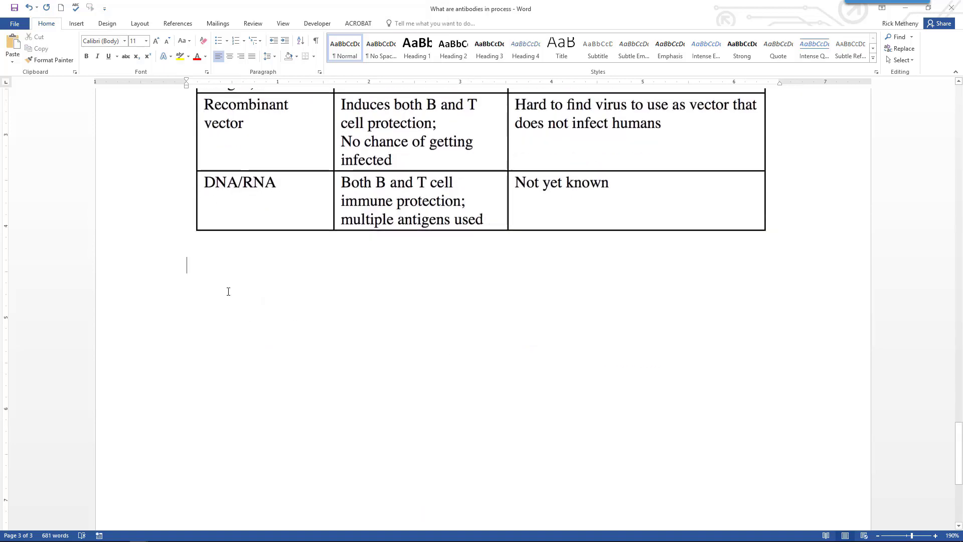
click(82, 25)
click(80, 50)
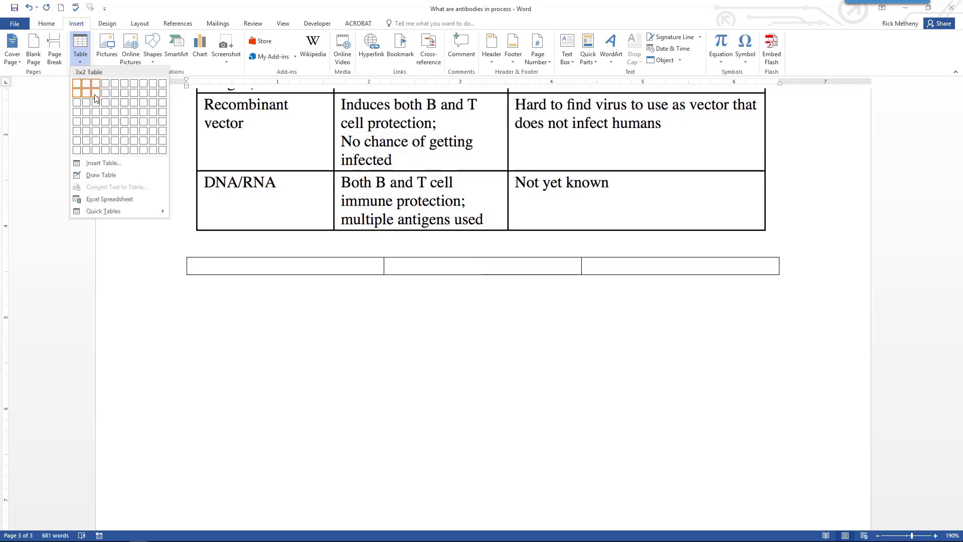
click(96, 131)
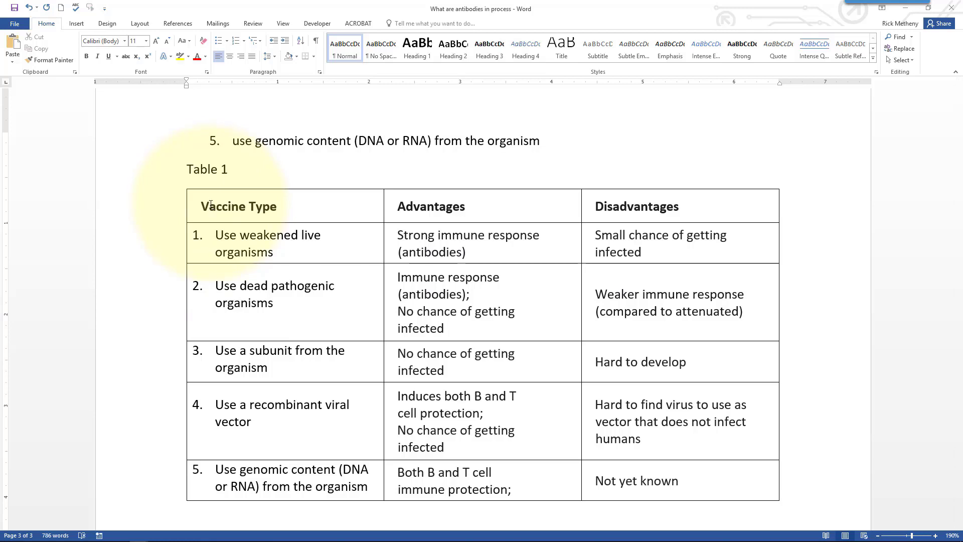
- Check the reading order of Table 1 by moving cell by cell from the header row to the last Disadvantages cell
key(Down)
key(Tab)
key(Tab)
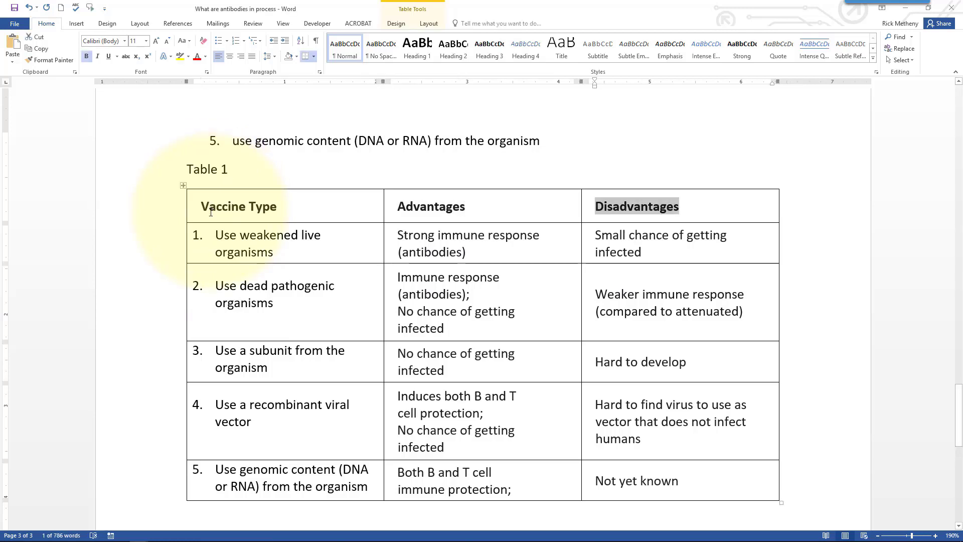
key(Tab)
key(Tab)
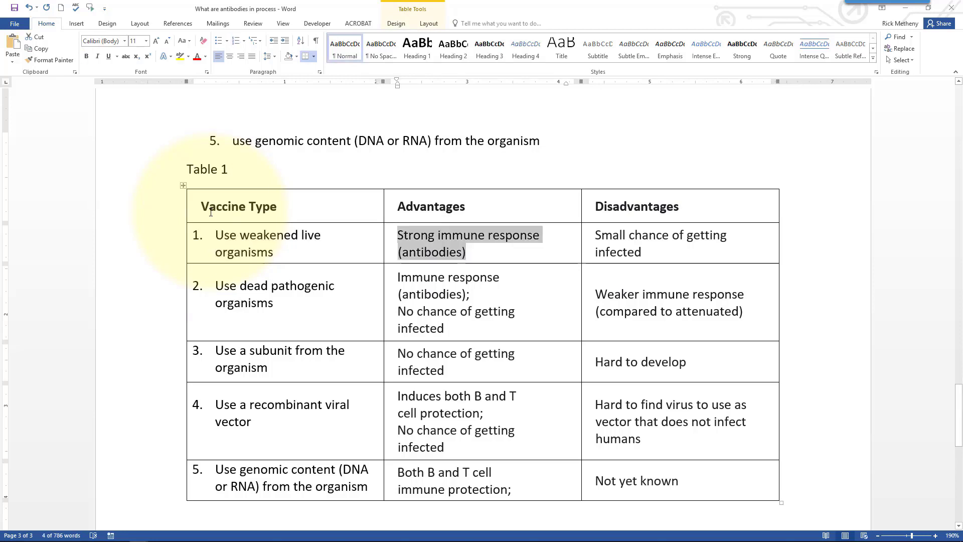
key(Tab)
key(Tab)
key(Tab)
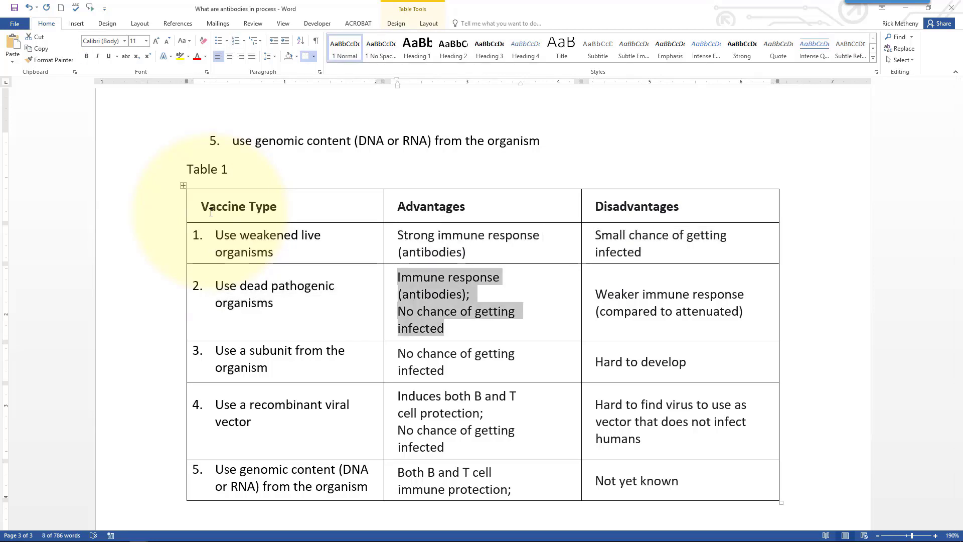
key(Tab)
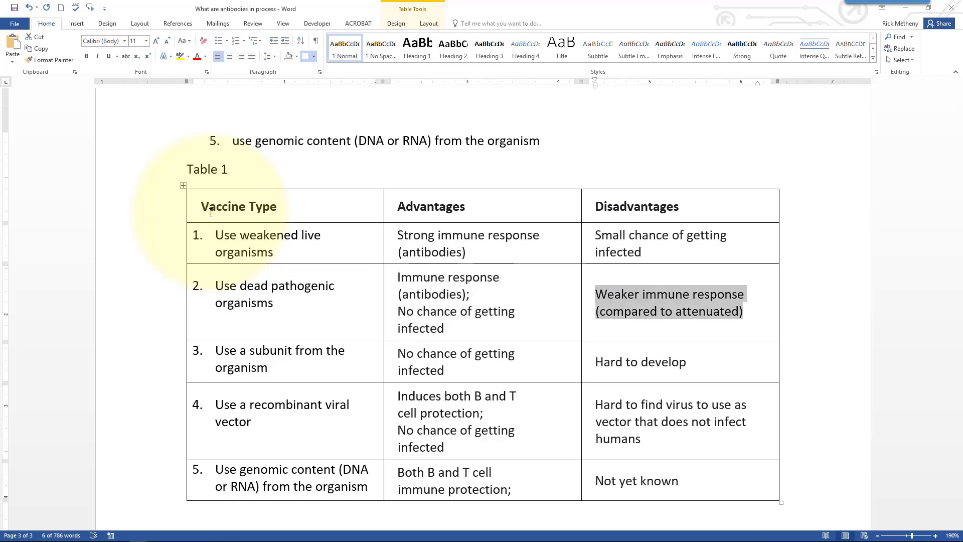
key(Tab)
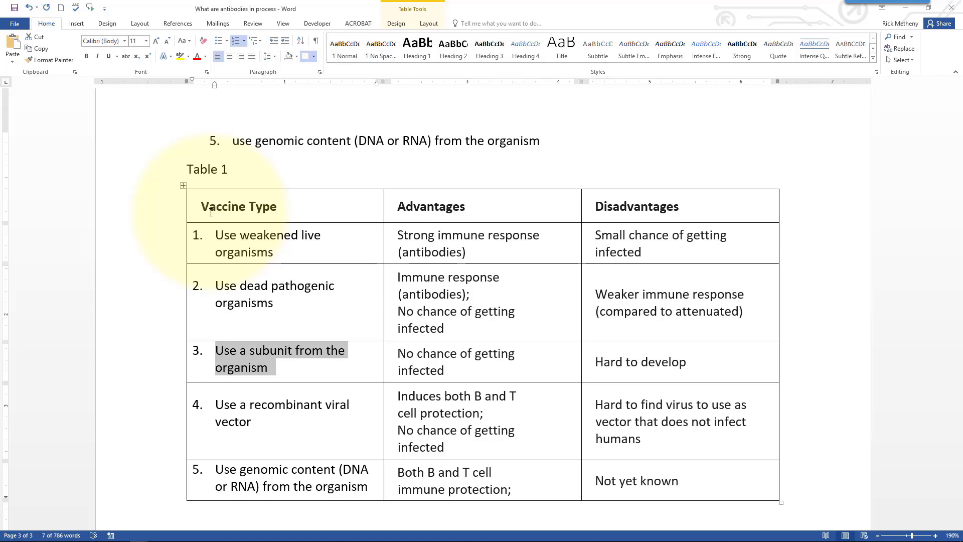
key(Tab)
key(Tab)
key(Tab)
key(Tab)
key(Tab)
key(Tab)
key(Tab)
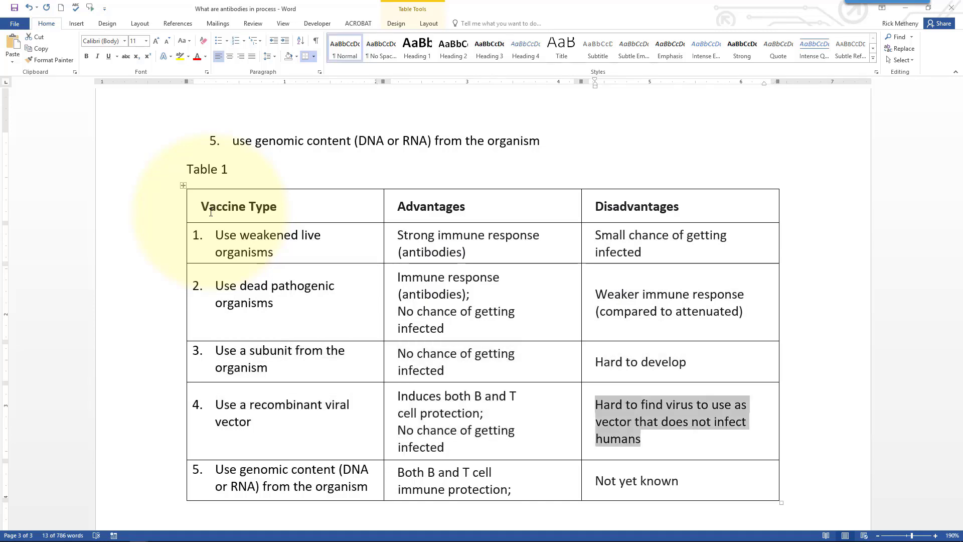
key(Tab)
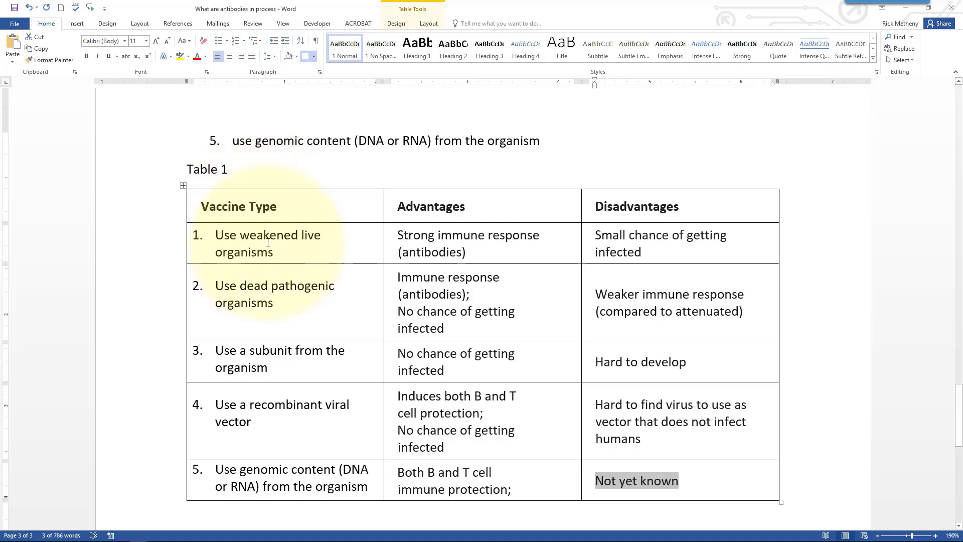
- Set Table 1's header row to repeat on each page without breaking across pages, and review the table's alt text before applying
click(280, 209)
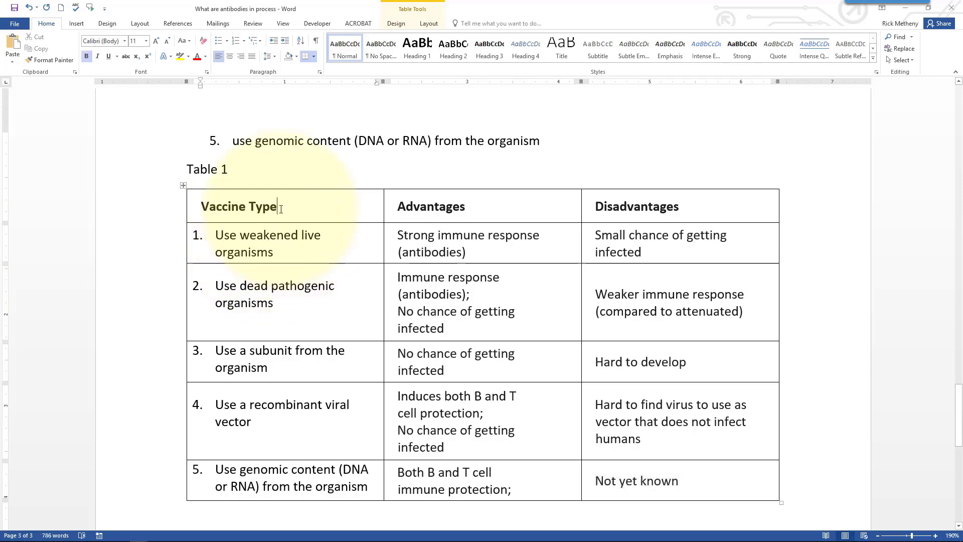
right_click(281, 209)
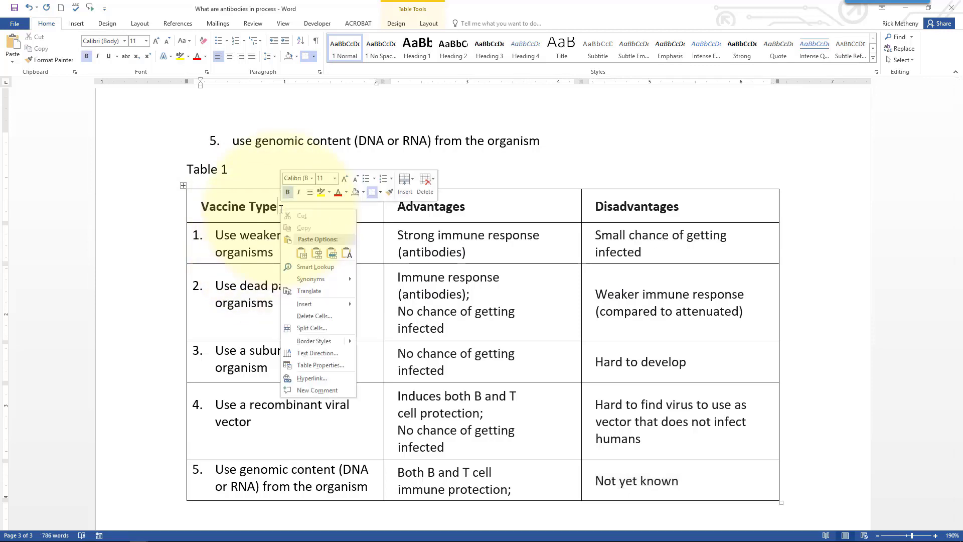
click(316, 365)
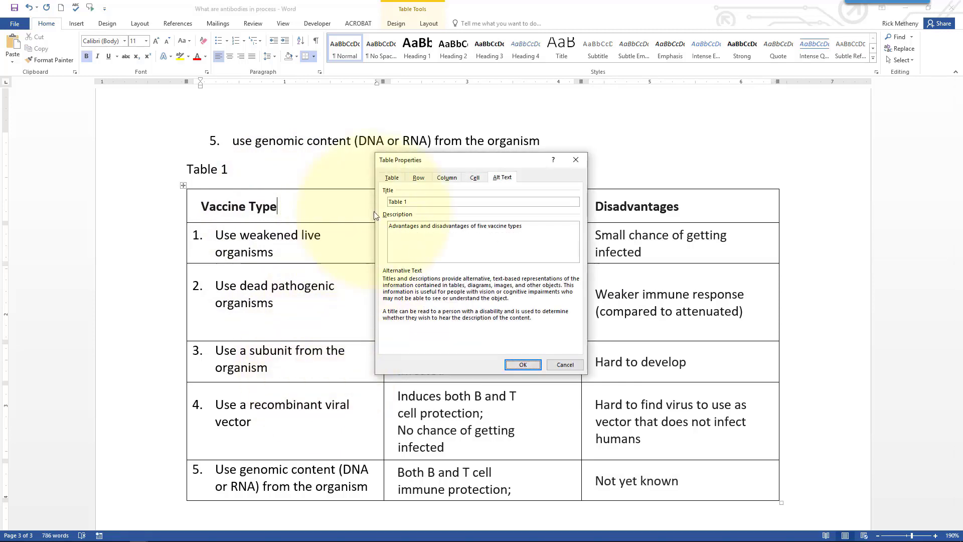
click(419, 182)
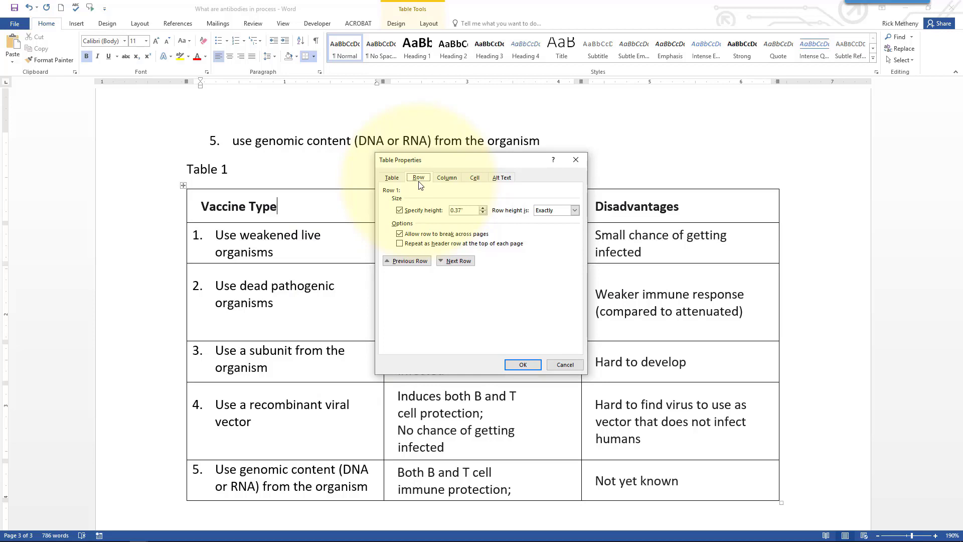
click(400, 245)
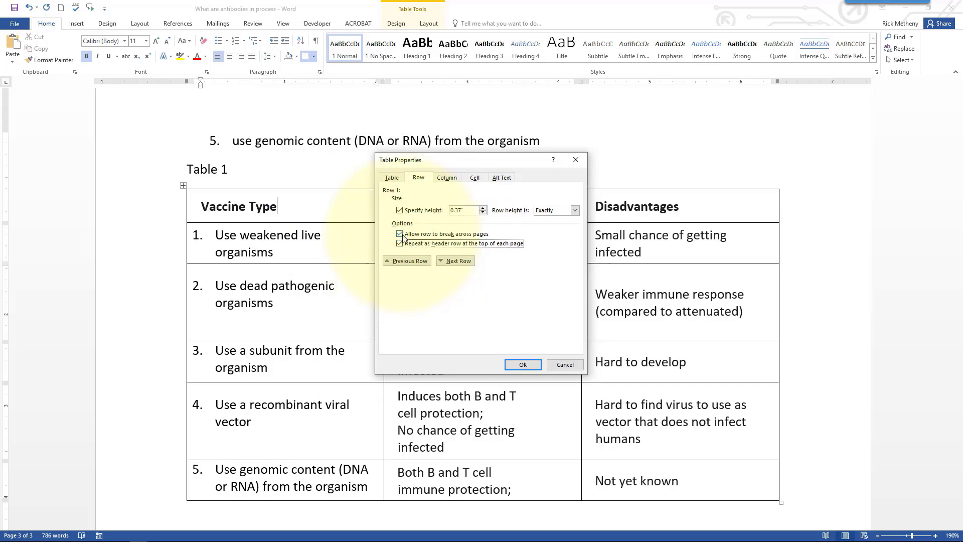
click(400, 234)
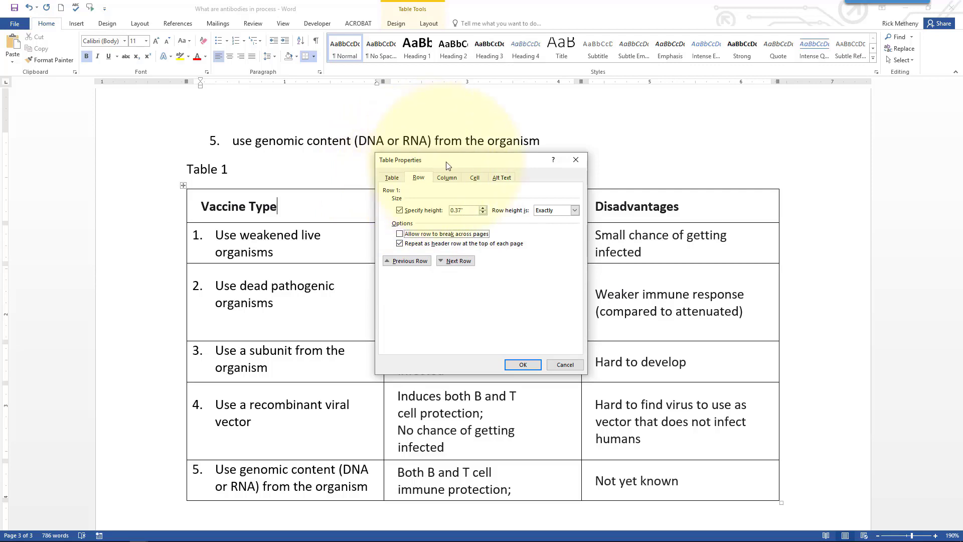
click(503, 179)
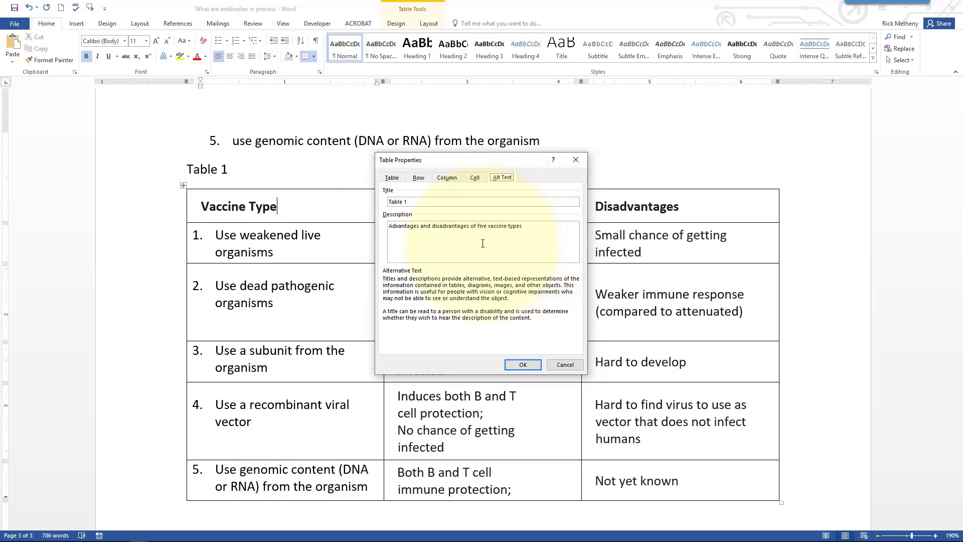
click(519, 365)
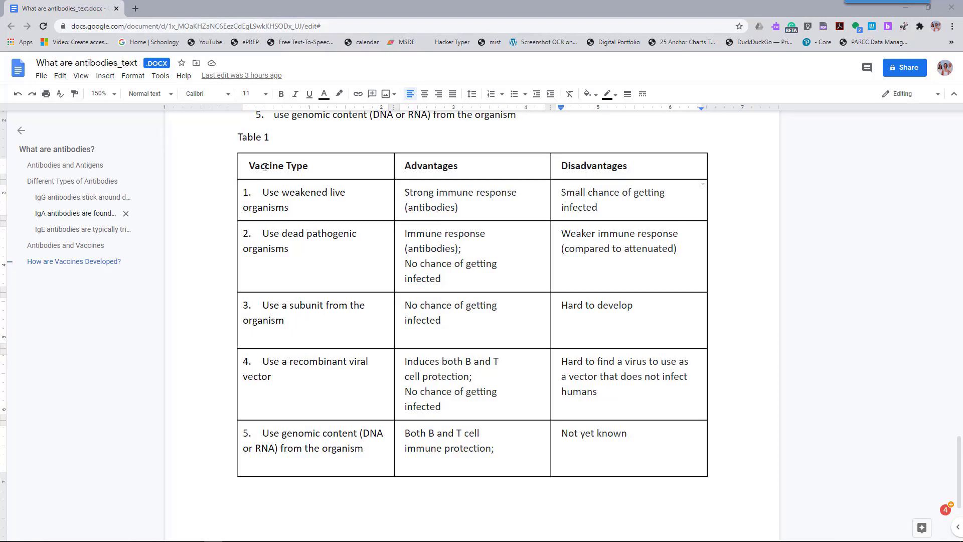
- In Google Docs, examine the header row of Table 1 in What are antibodies_text
drag(265, 167, 598, 163)
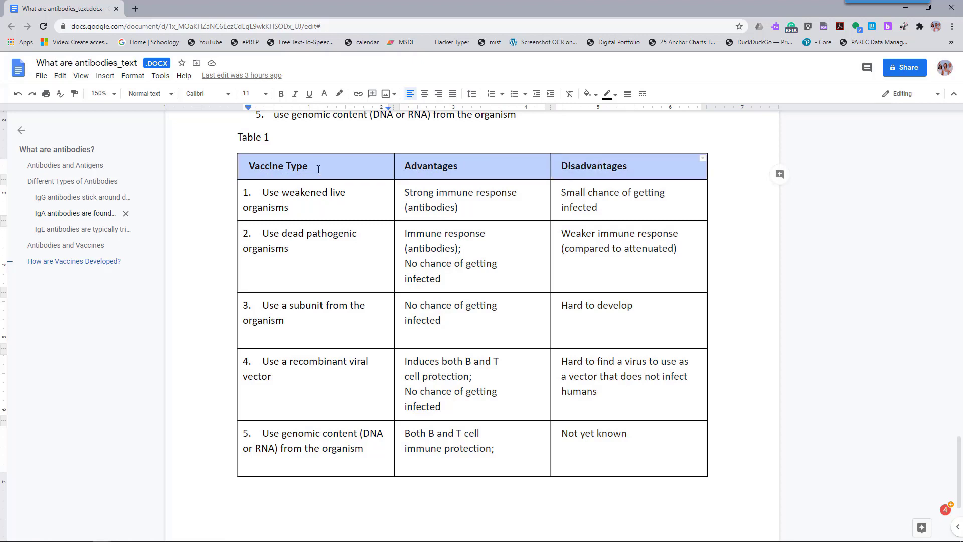
click(294, 169)
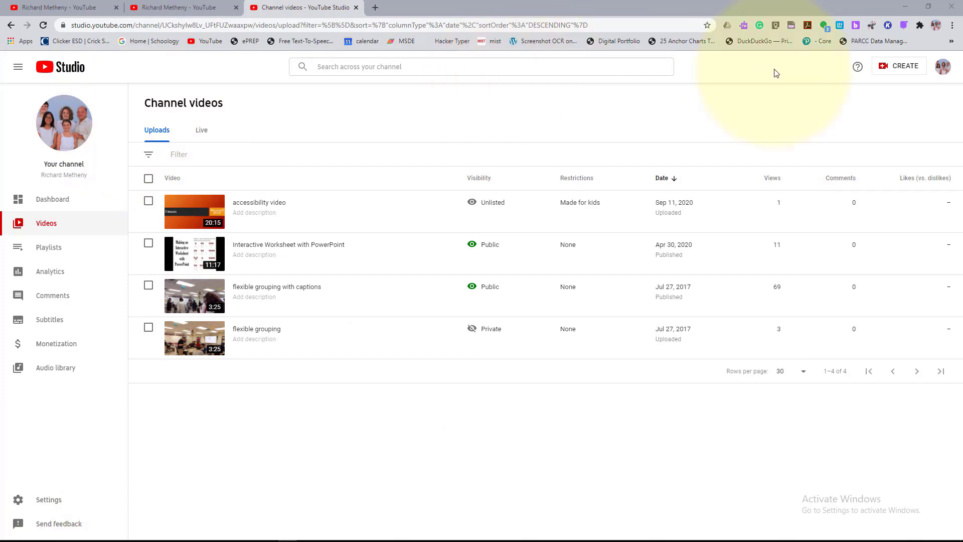
click(899, 67)
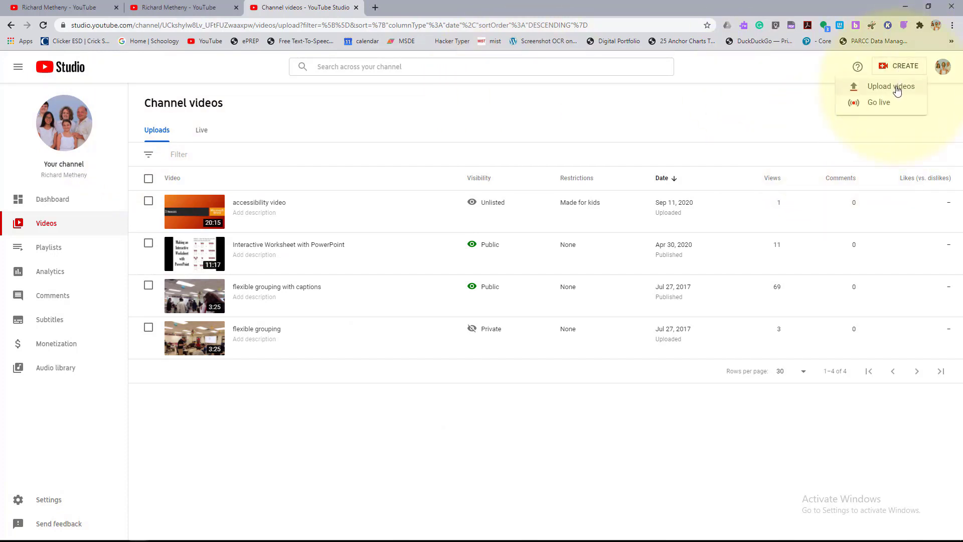
click(897, 88)
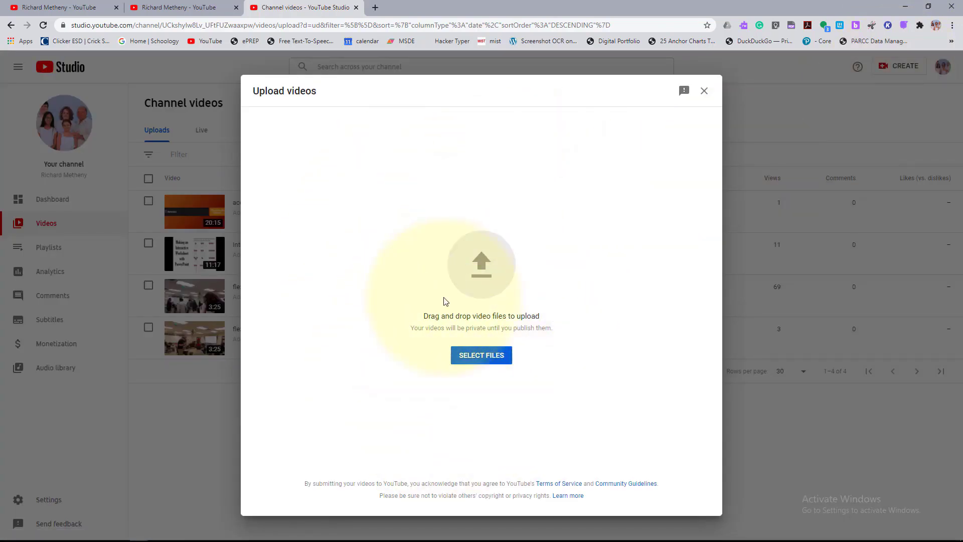
click(475, 357)
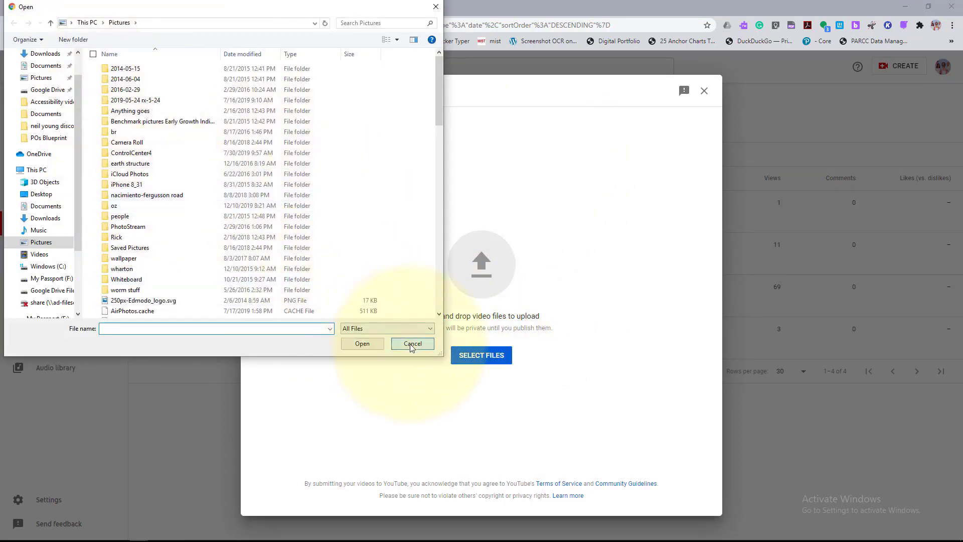
click(412, 345)
click(704, 92)
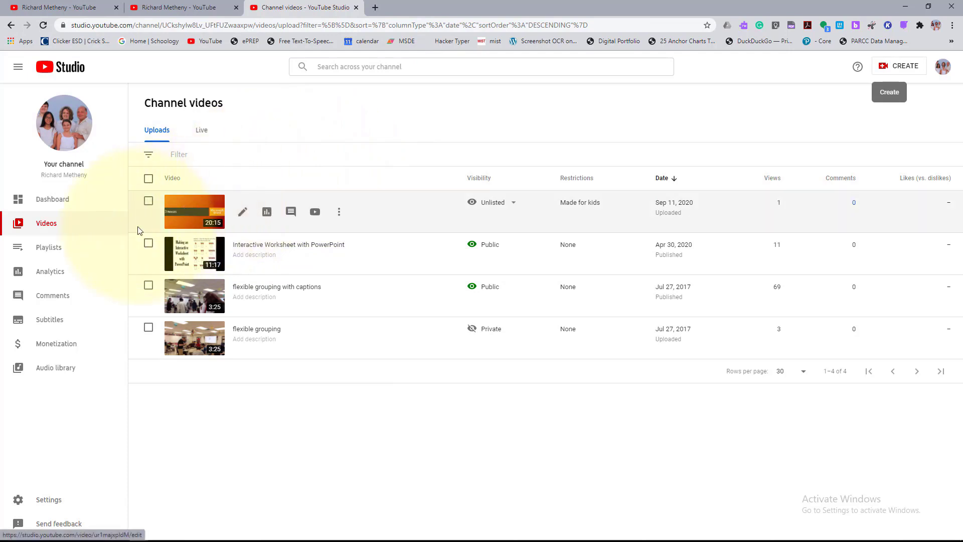
- Open the accessibility video's automatic English subtitles for editing in Classic Studio
click(52, 324)
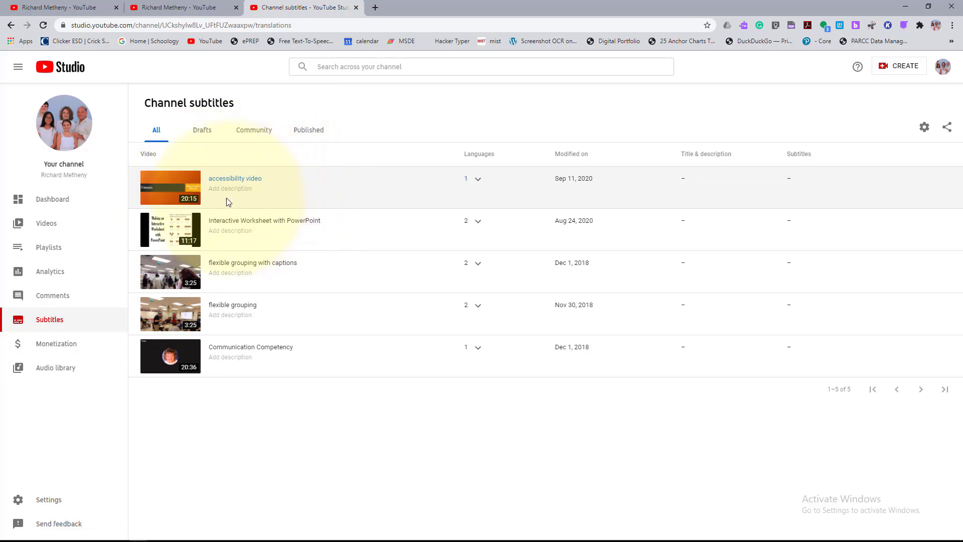
click(188, 186)
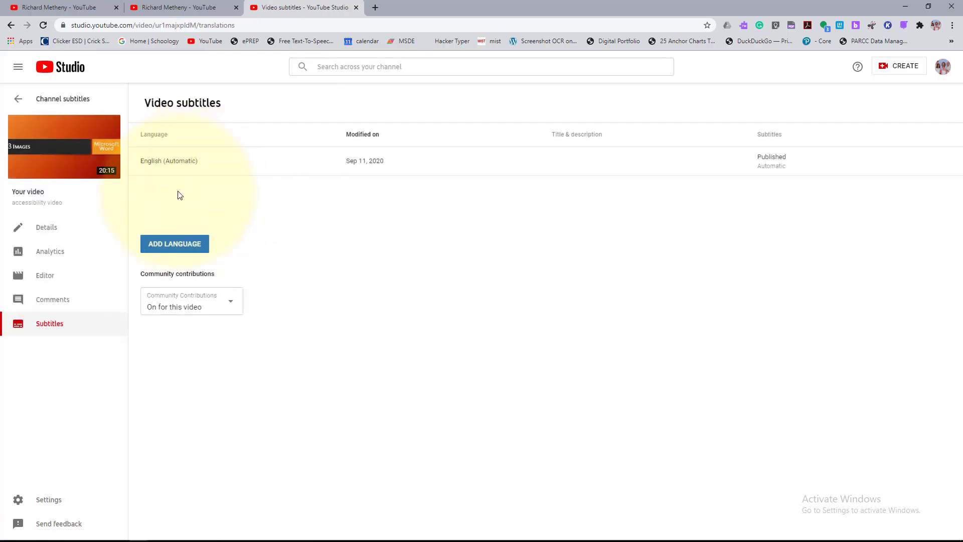
click(156, 239)
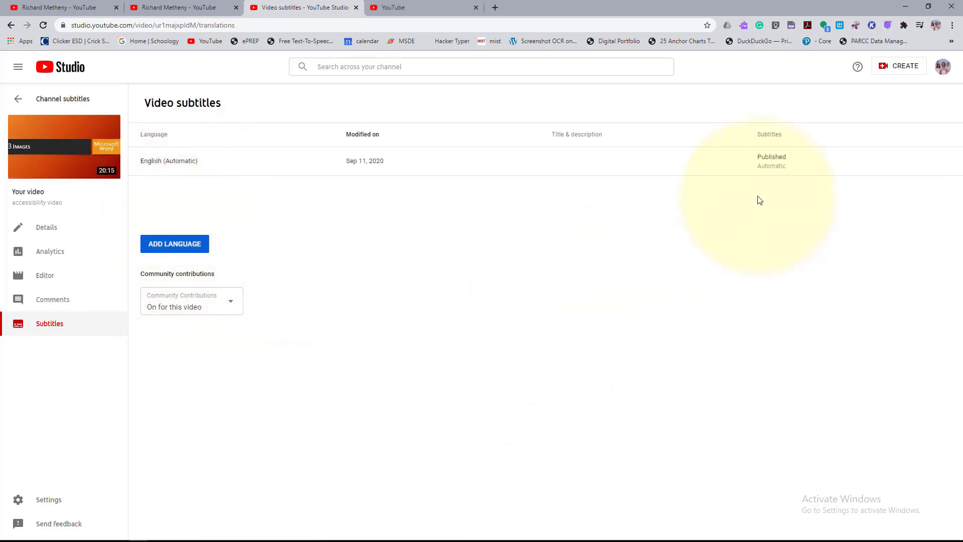
mouse_move(794, 164)
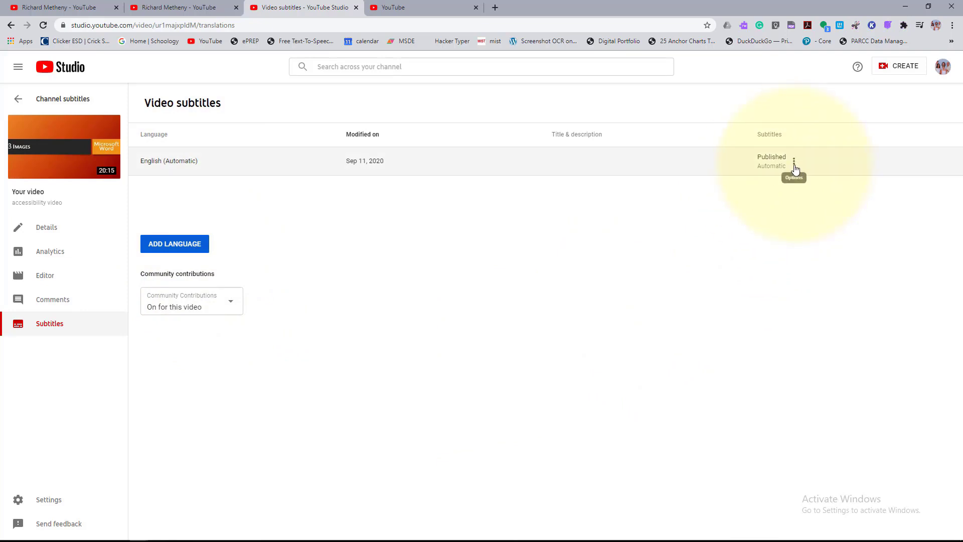
click(794, 164)
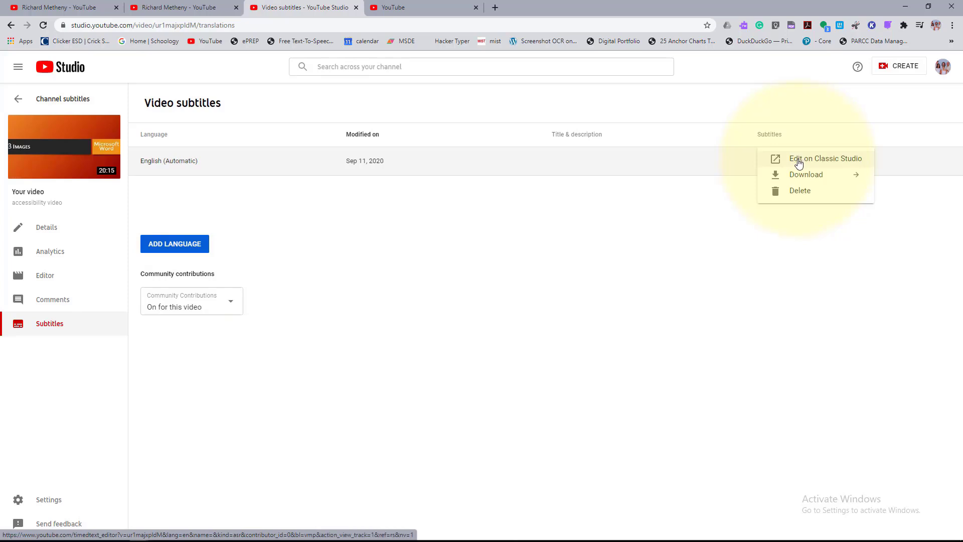
click(799, 161)
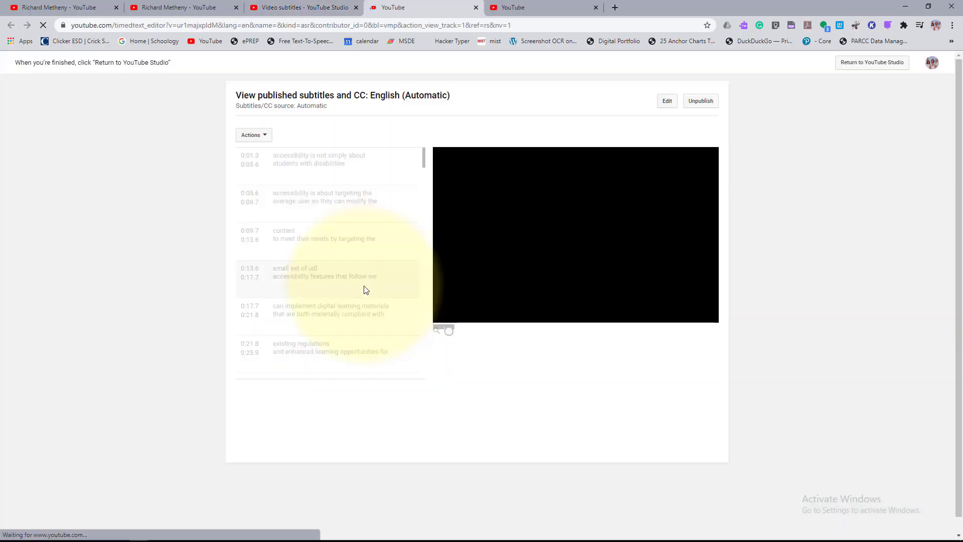
click(667, 102)
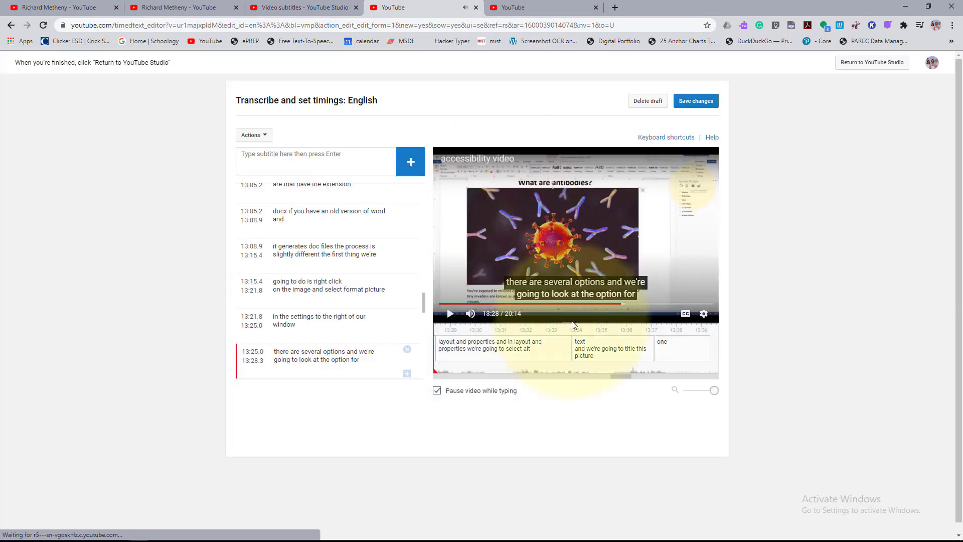
- Correct "documented" to "document" in the caption that starts at 1:44.6
drag(623, 304, 421, 296)
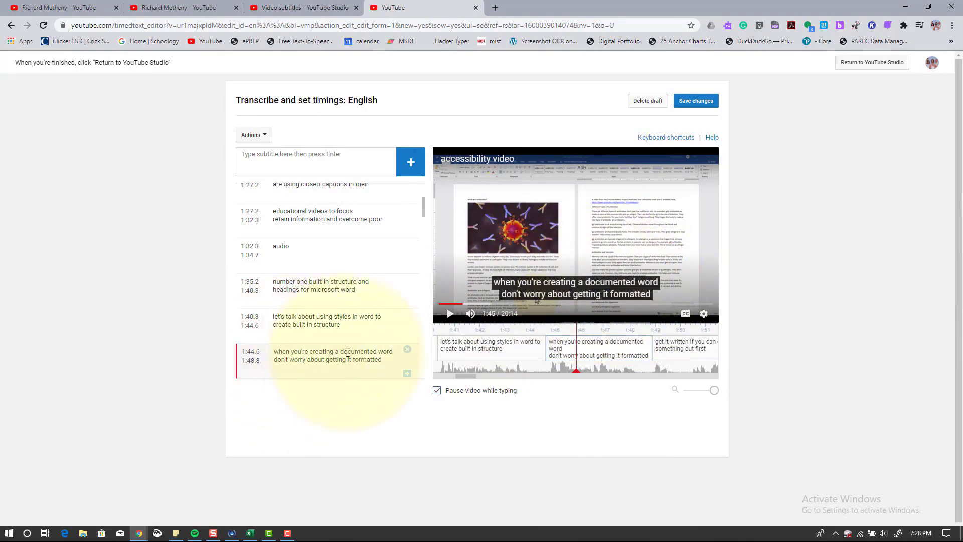
click(377, 353)
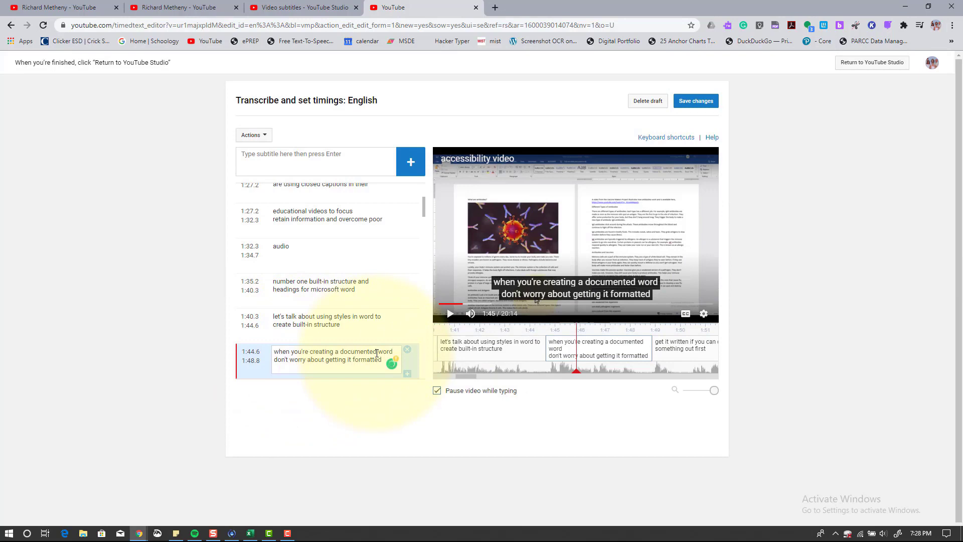
key(BackSpace)
key(BackSpace)
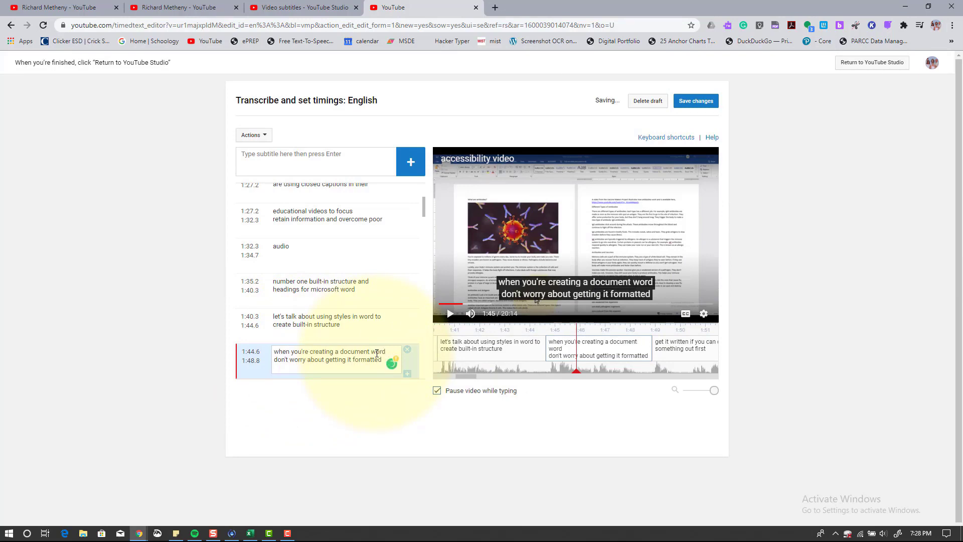
- Make the 9:37.7 caption read "now in the same way that we could in word we can" and publish the edited English subtitles
text(in the same way that we could in)
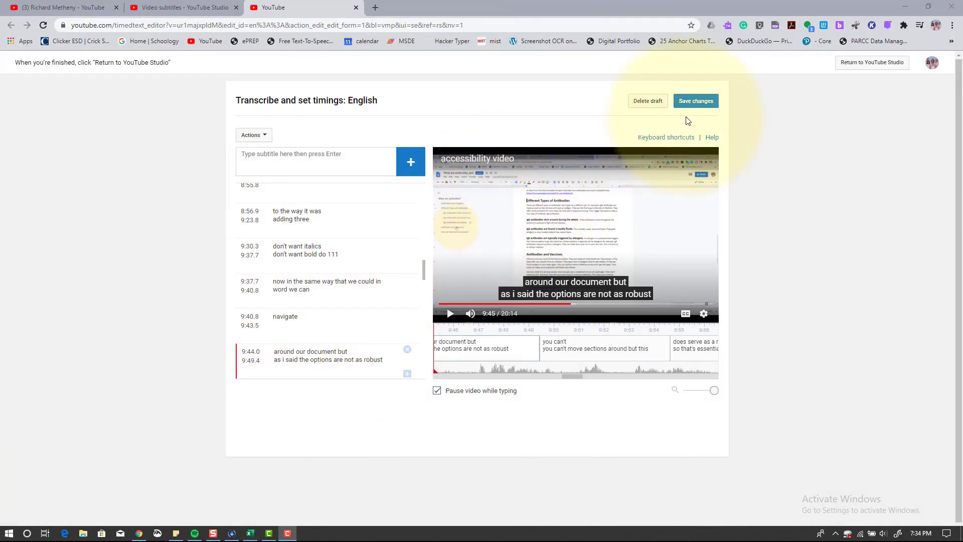
click(690, 102)
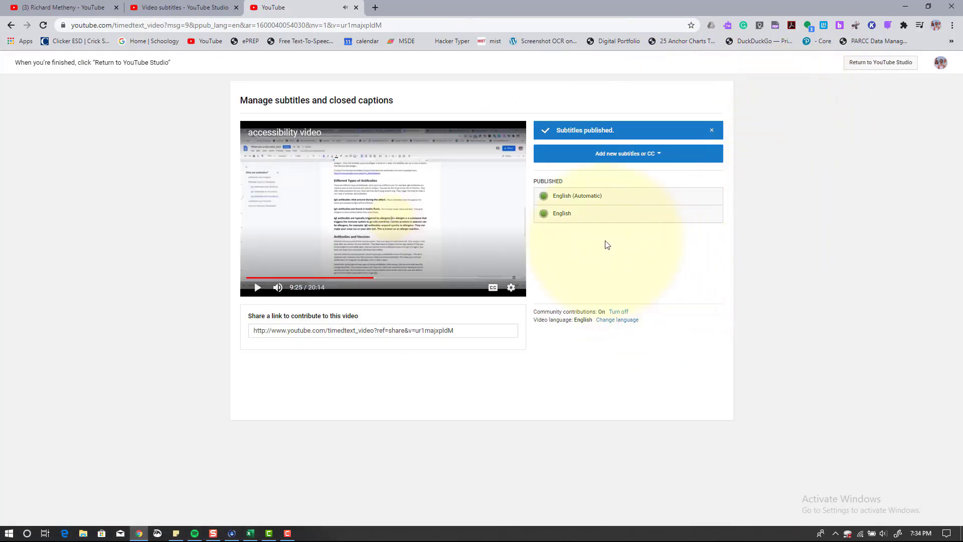
click(877, 64)
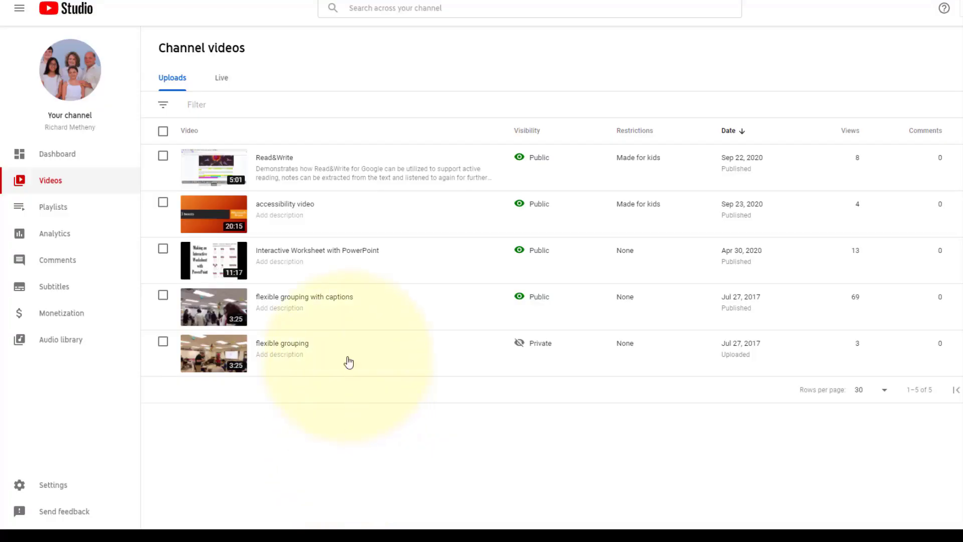
- Get the shareable link of the accessibility video from the channel's uploads
mouse_move(379, 213)
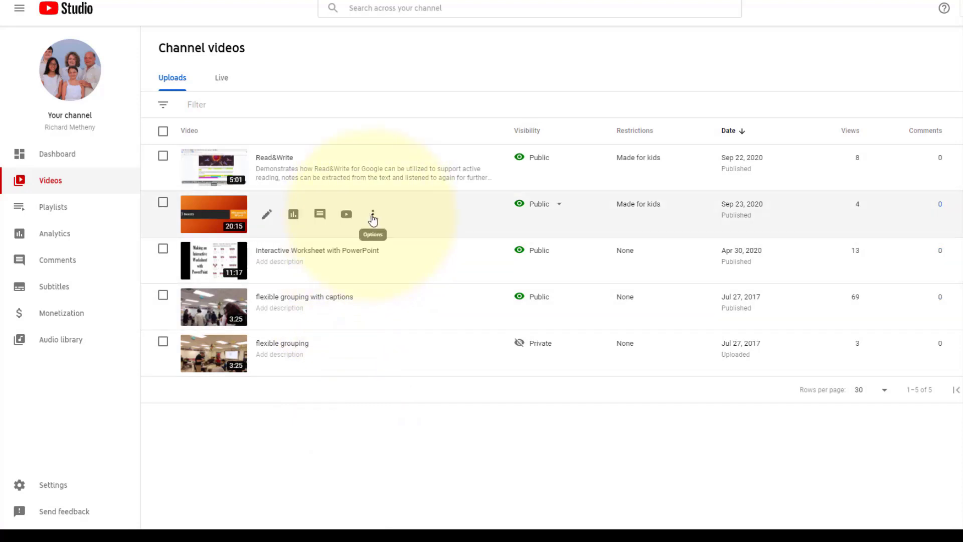
click(373, 218)
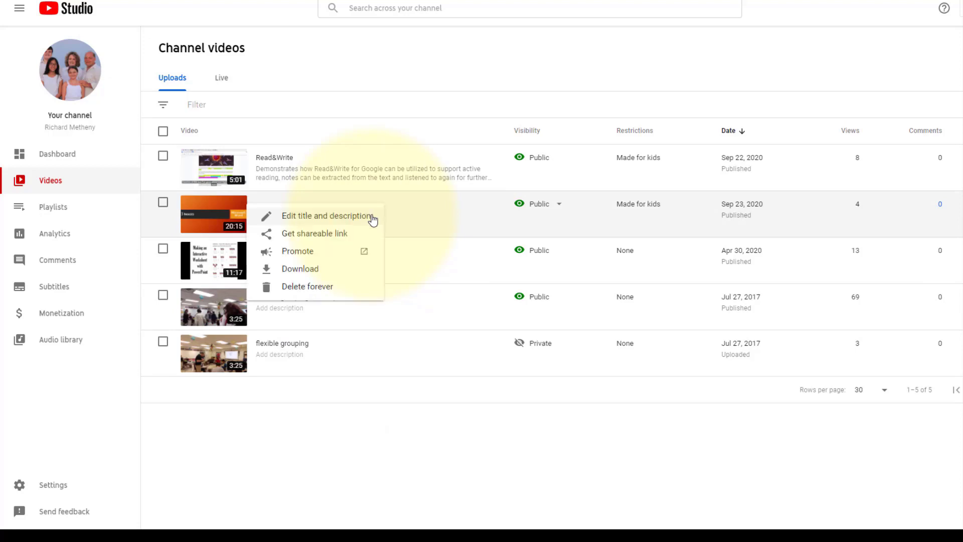
click(340, 234)
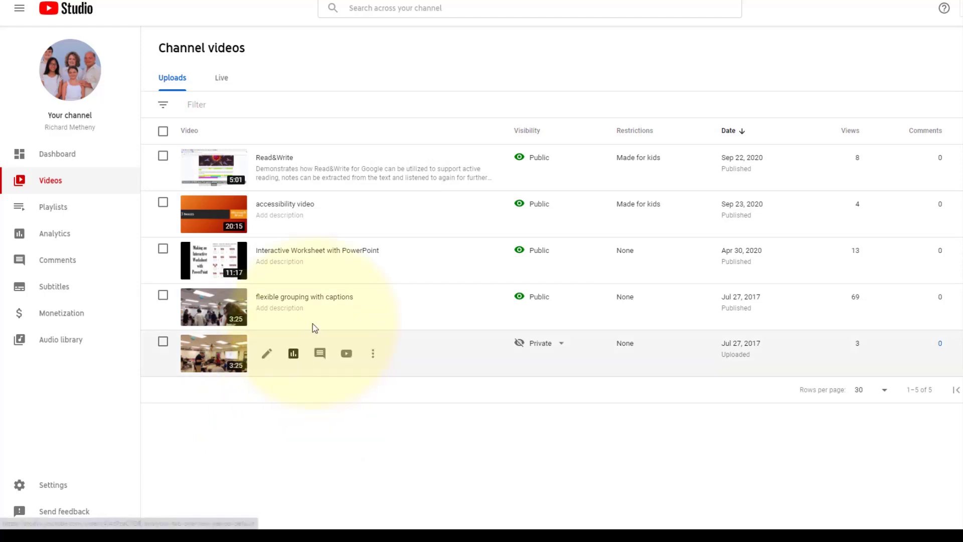
click(373, 215)
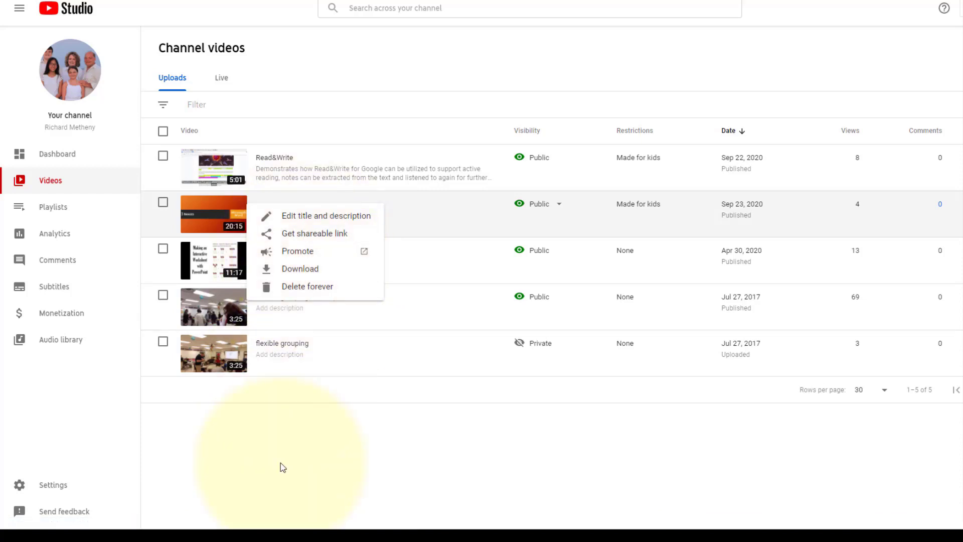
click(281, 460)
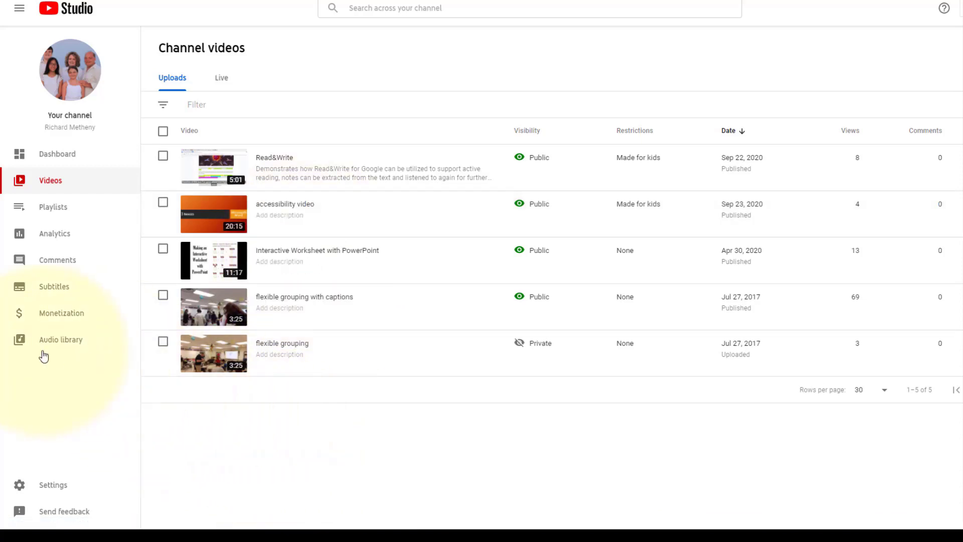